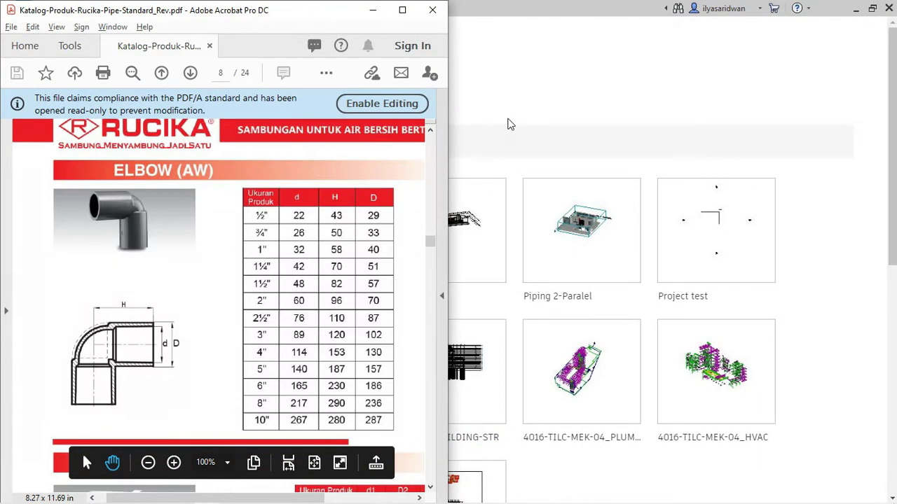
Start a new family from the Metric Generic Model.rft template
click(507, 124)
click(137, 284)
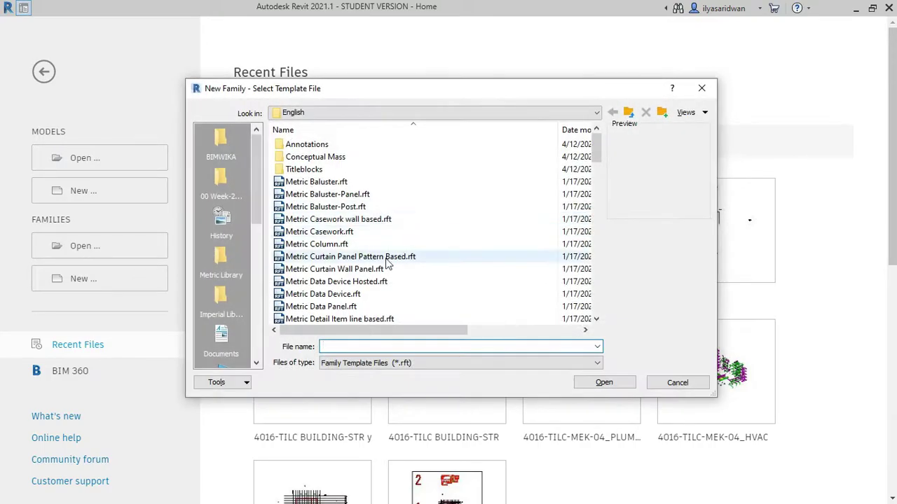
scroll(351, 231, down, 5)
scroll(347, 224, down, 7)
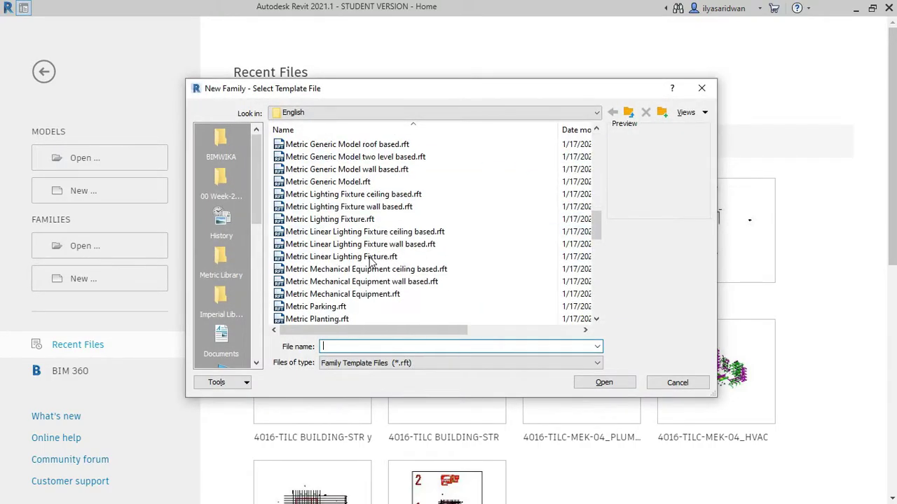
double_click(358, 184)
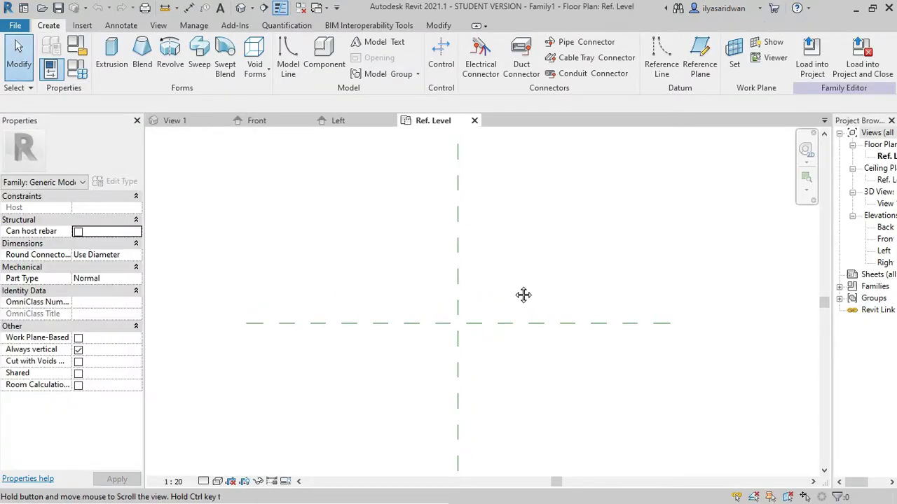
Check the elbow catalogue PDF, then return to the Revit family editor
key(alt)
key(super)
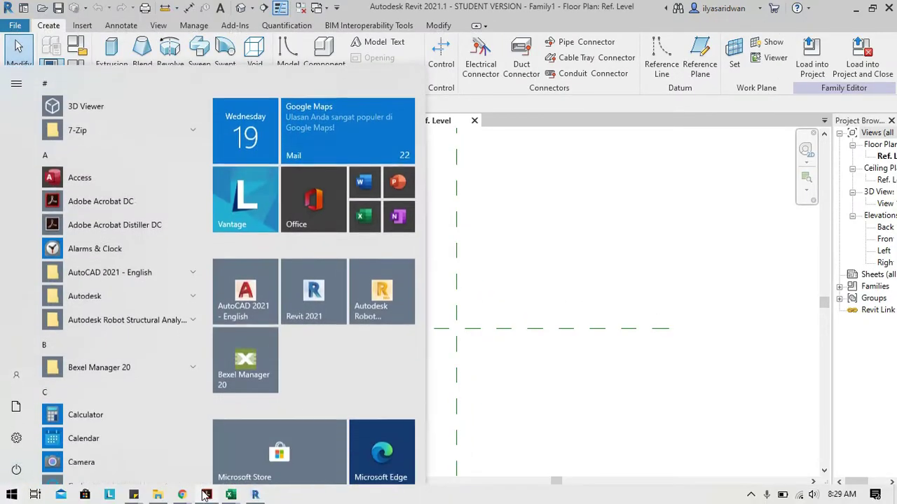
click(209, 495)
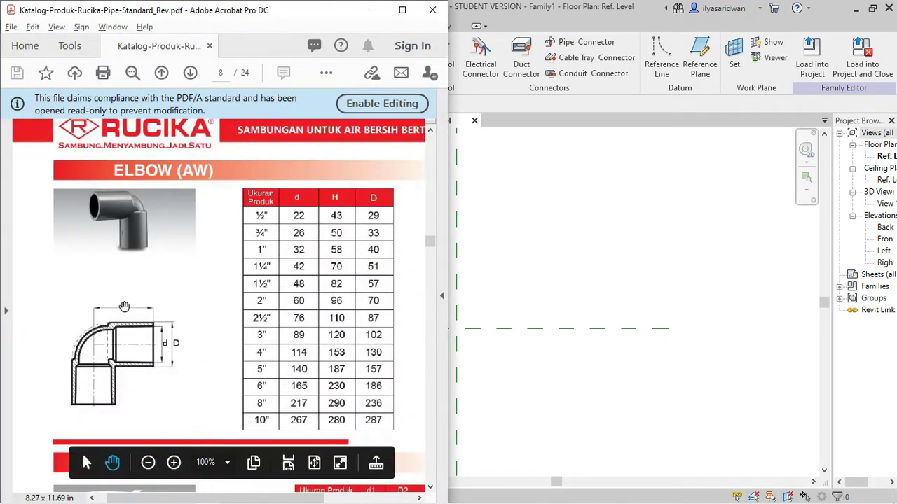
click(540, 263)
With RP, draw a vertical reference plane right of centre and horizontal planes just above and below centre
key(r)
key(p)
click(548, 403)
click(548, 249)
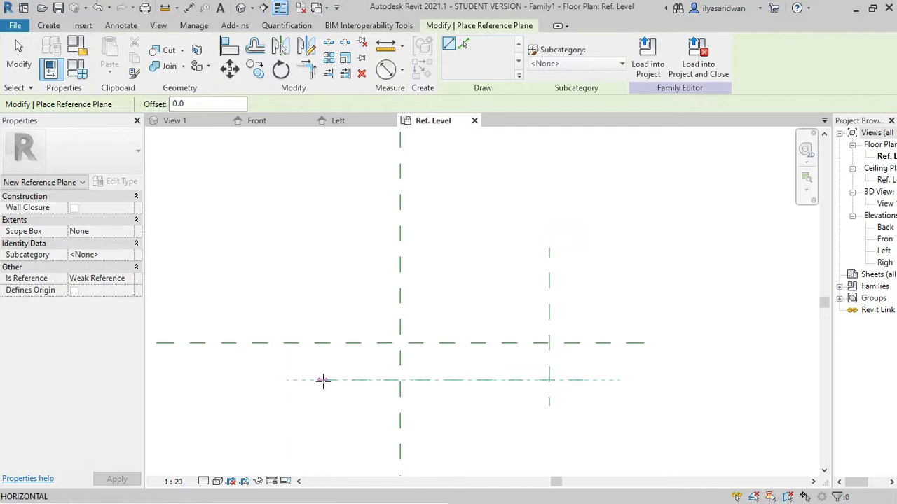
click(323, 381)
click(592, 311)
click(360, 311)
Add a second horizontal plane further above and another further below centre, then check their spacing
click(592, 288)
click(366, 287)
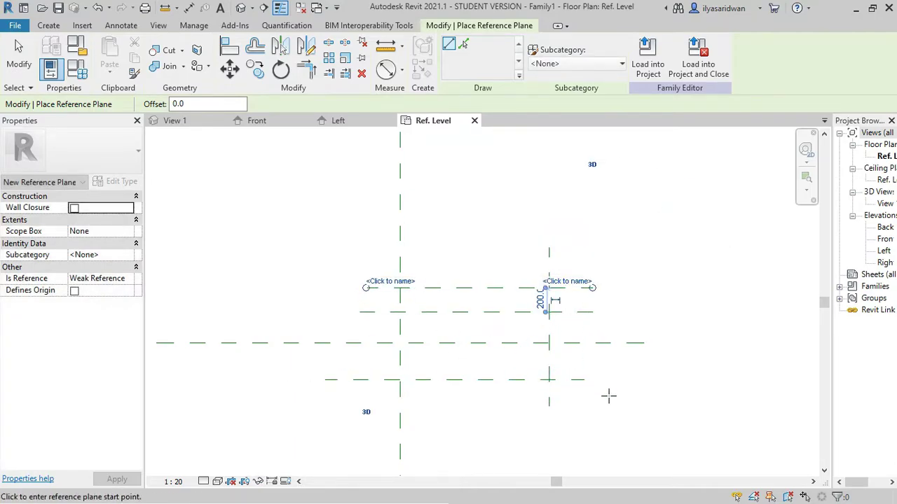
click(583, 423)
click(359, 424)
key(Escape)
key(Escape)
click(357, 379)
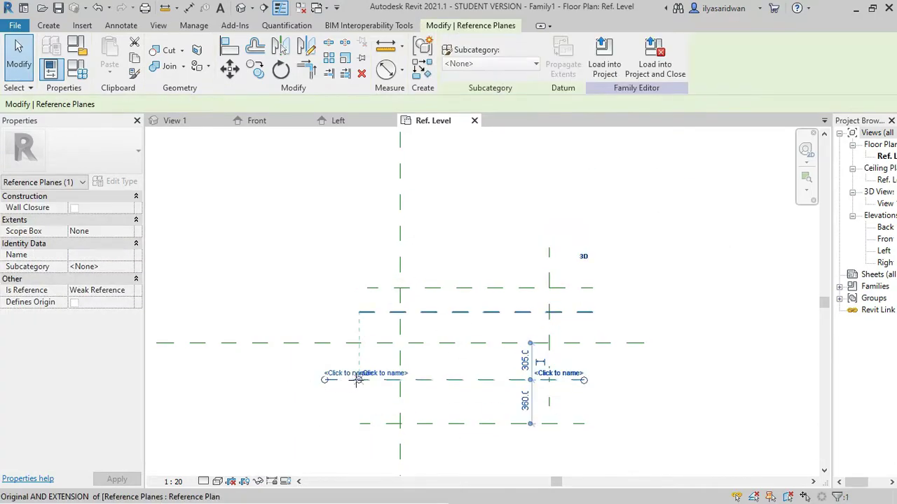
key(Escape)
middle_drag(594, 378, 533, 349)
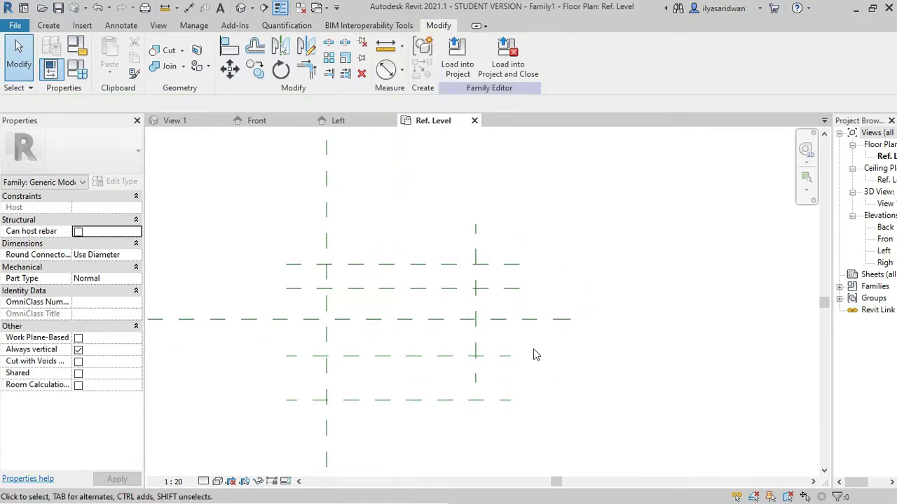
Dimension the vertical planes at 1221 and the horizontal plane pairs at 1115 and 555
key(d)
key(i)
click(476, 241)
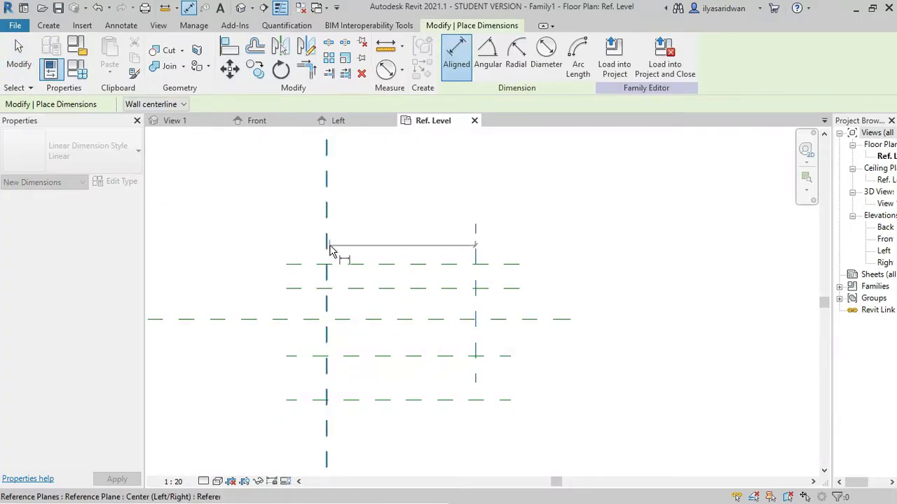
click(327, 256)
click(400, 188)
click(650, 329)
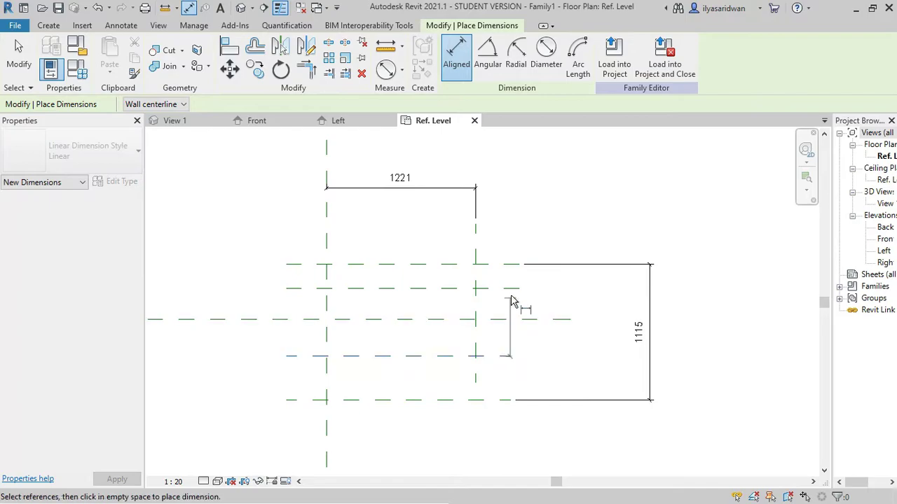
click(522, 288)
click(515, 356)
click(628, 298)
key(Escape)
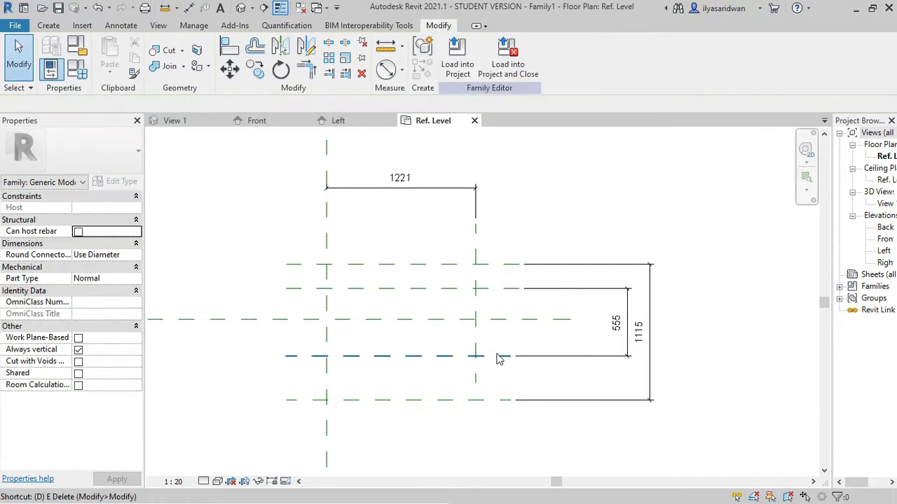
Chain-dimension the inner horizontal planes through centre and make the spacing equal (EQ)
key(d)
key(i)
click(491, 288)
click(465, 320)
click(490, 356)
click(578, 306)
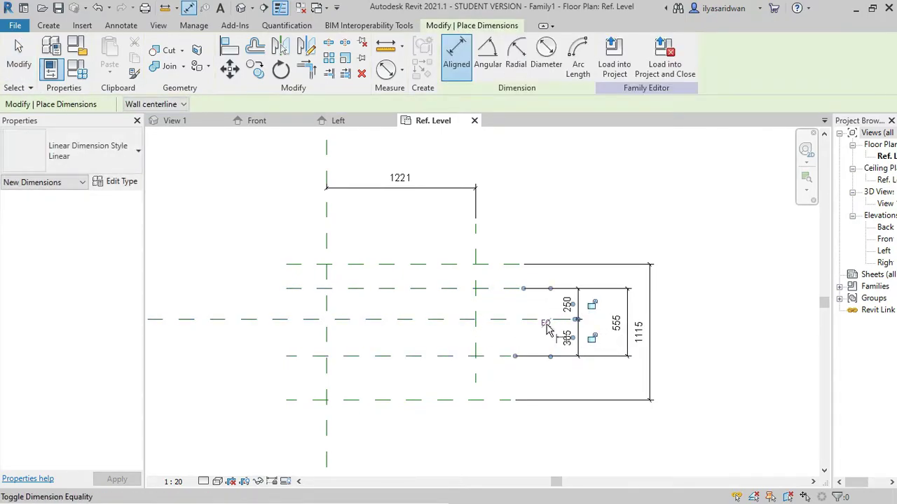
click(589, 323)
Chain-dimension the outer horizontal planes through centre, set EQ, and move that dimension closer
click(500, 401)
click(500, 265)
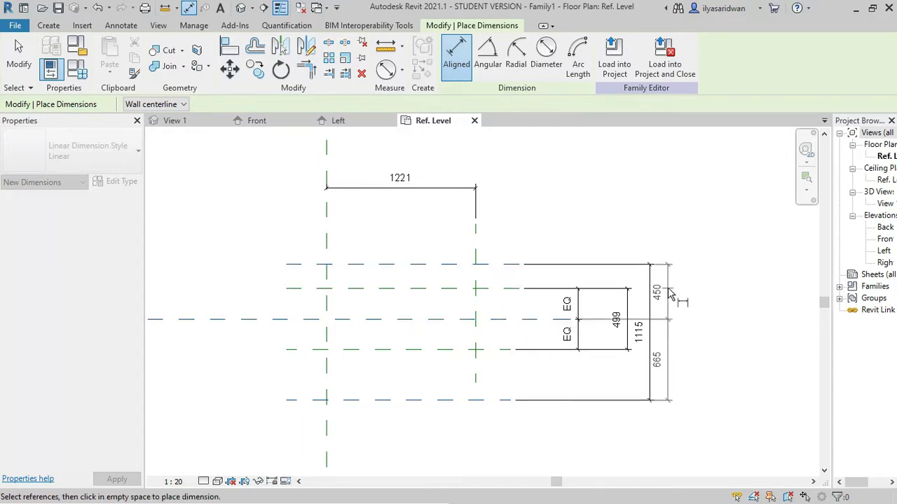
click(679, 326)
click(635, 332)
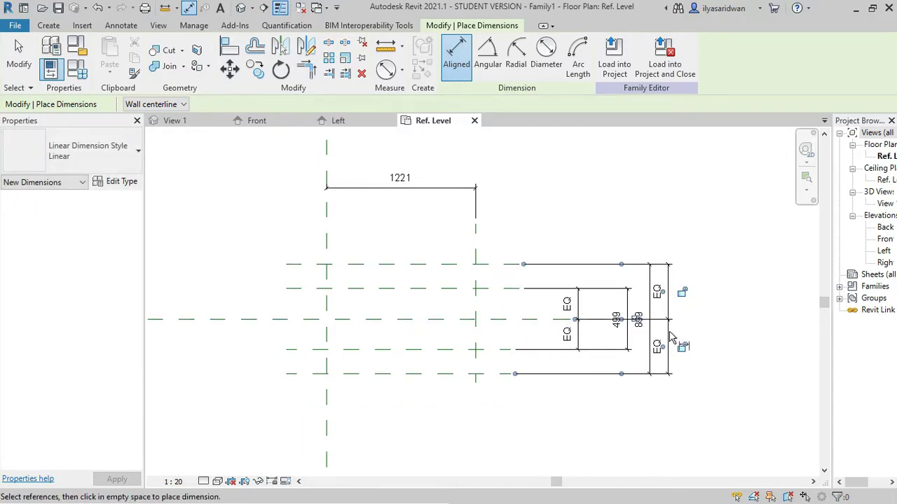
key(Escape)
key(Escape)
drag(669, 329, 536, 329)
key(Escape)
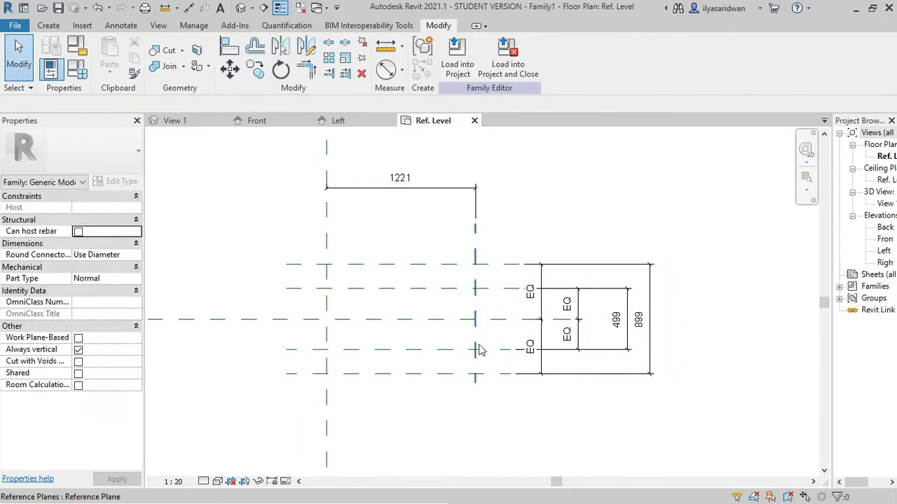
middle_drag(447, 231, 458, 263)
click(435, 207)
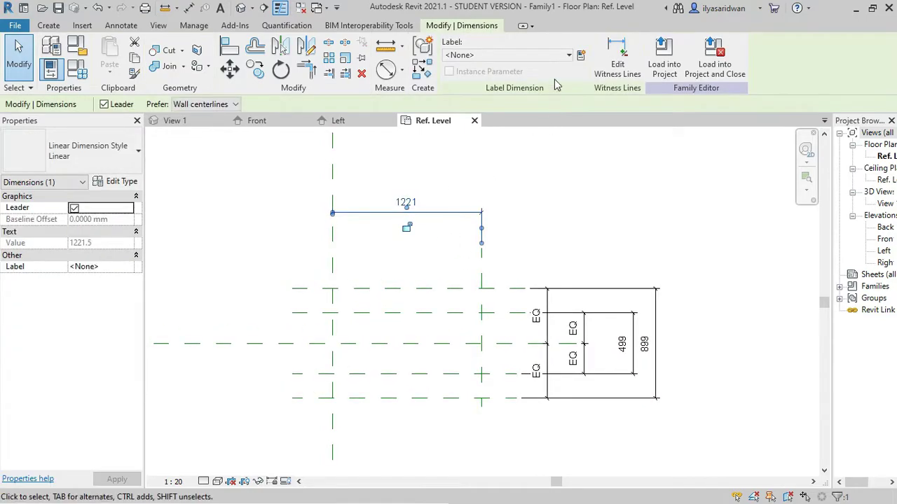
Label the 1221 dimension as instance parameter H and the 499 dimension as instance parameter d
click(580, 54)
text(H)
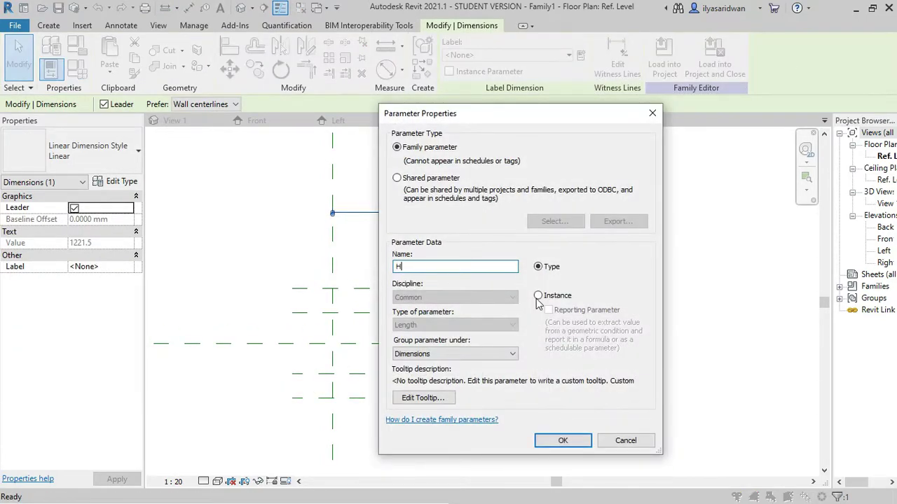
click(538, 296)
click(560, 440)
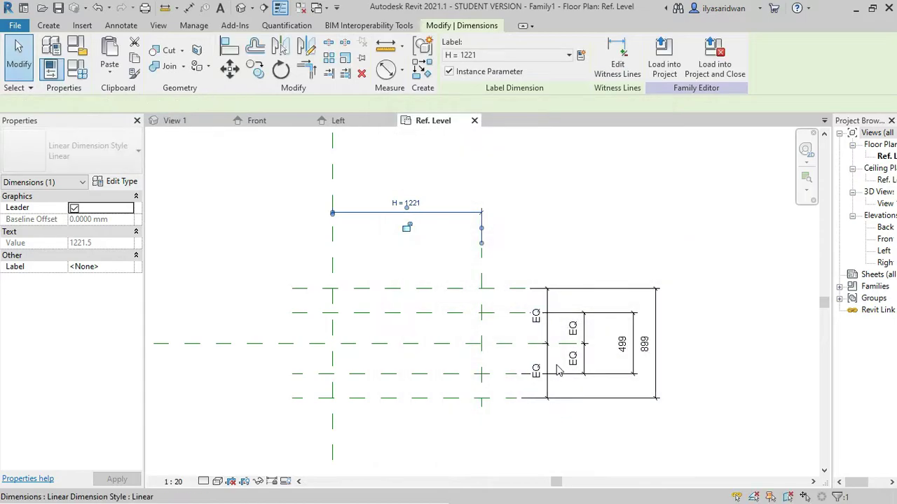
click(634, 350)
click(580, 54)
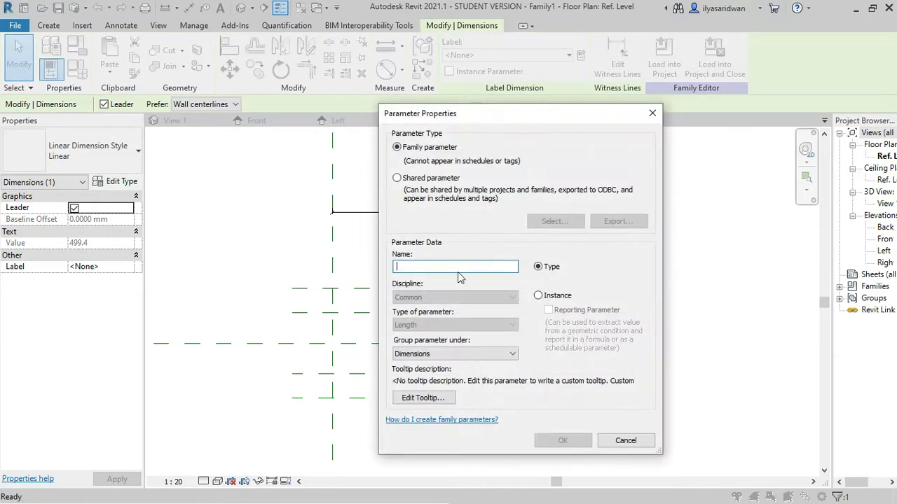
text(d)
click(537, 296)
click(562, 440)
Label the 899 dimension as instance parameter D
click(648, 329)
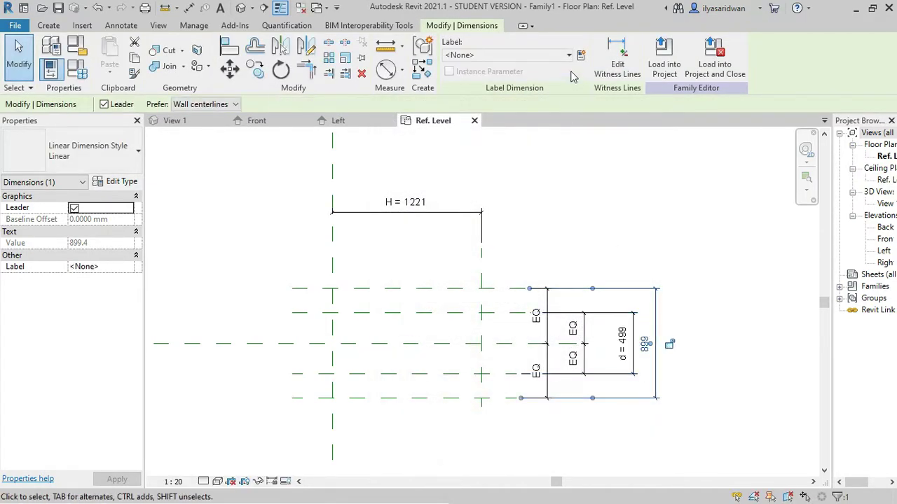
click(580, 55)
text(D)
click(538, 296)
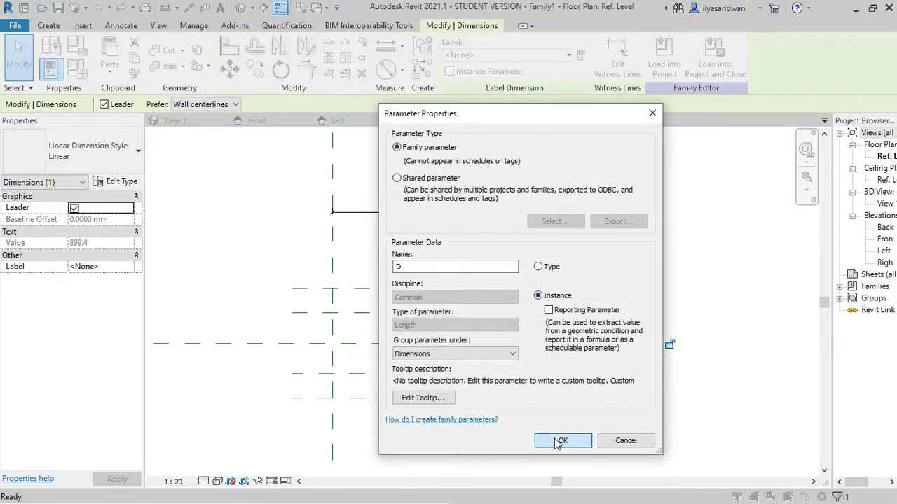
click(560, 441)
Look up the 3" catalogue row and set D 102, H 120, d 89 in Family Types
click(77, 67)
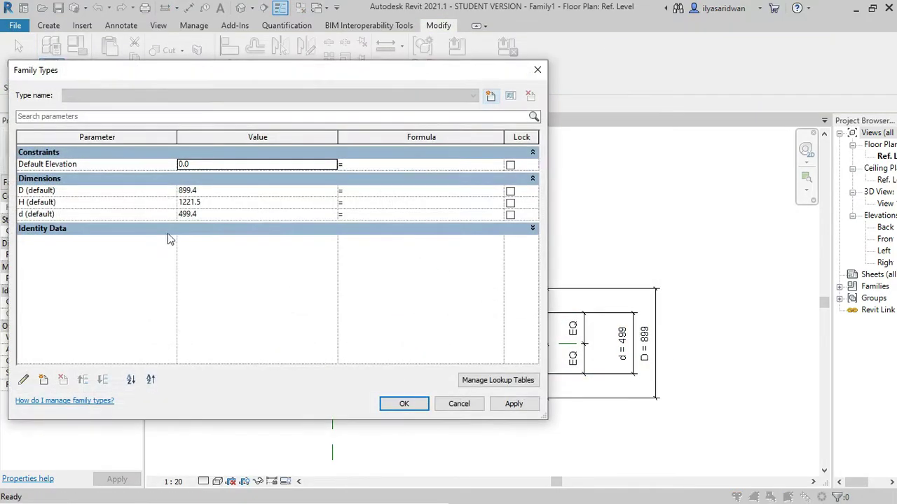
key(super)
key(alt+Tab)
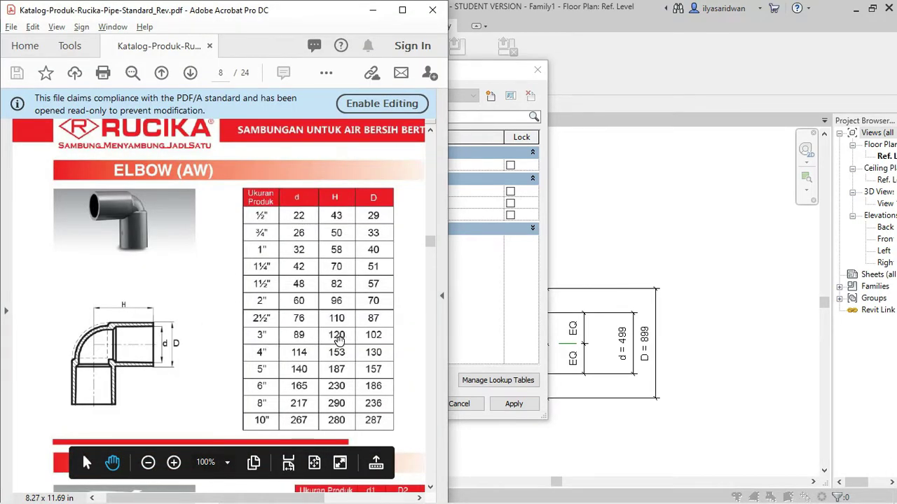
click(462, 316)
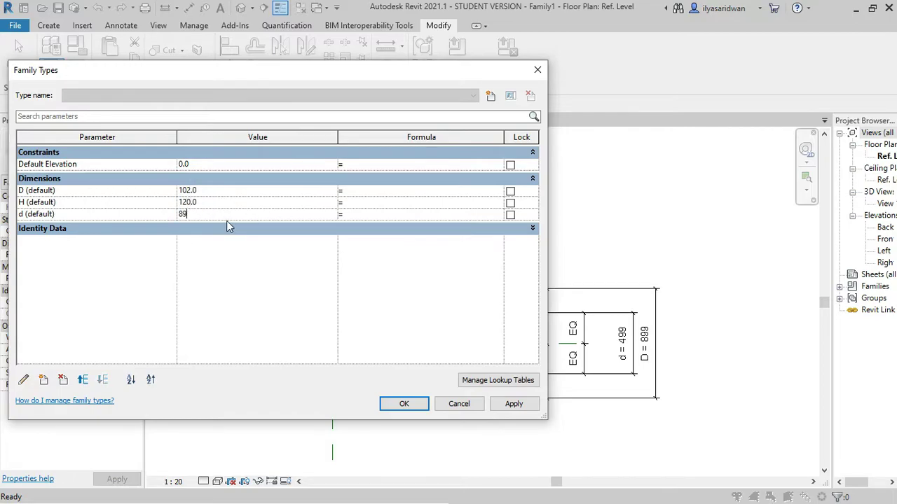
click(404, 405)
Mirror a copy of all reference planes and dimensions about a 45° axis through the centre
scroll(343, 319, up, 3)
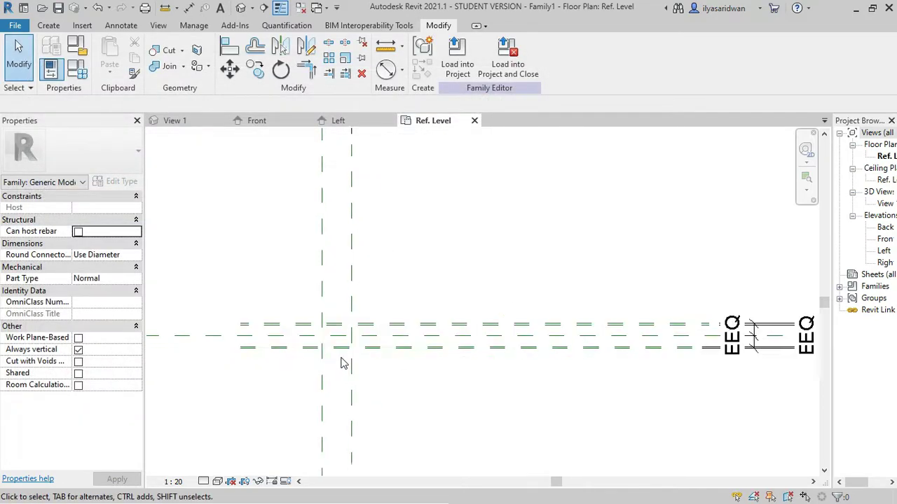
scroll(344, 318, down, 3)
drag(245, 201, 712, 456)
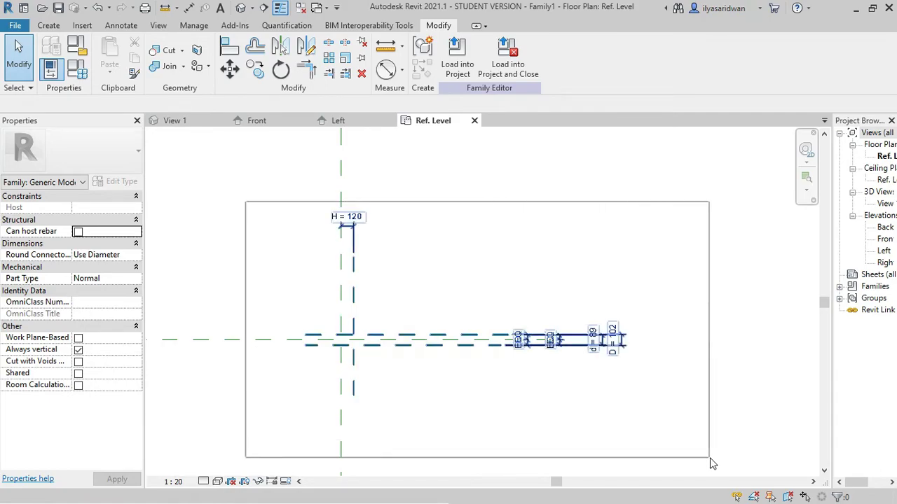
click(307, 47)
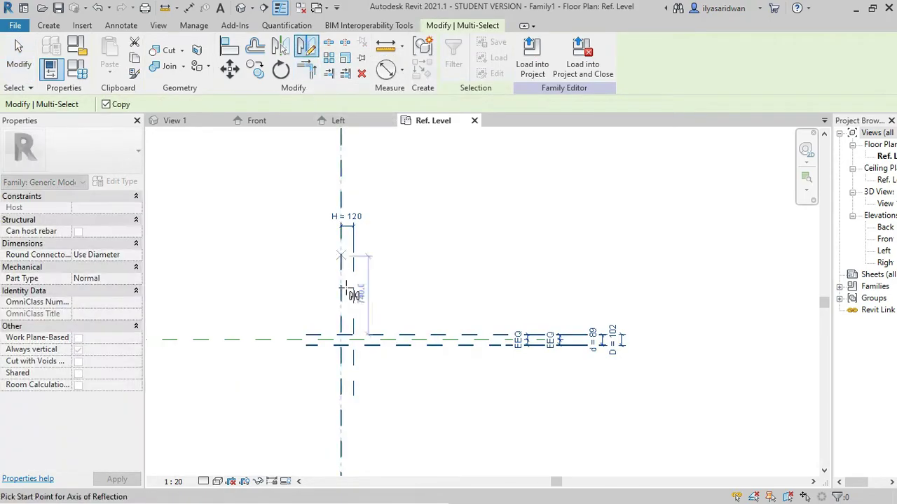
scroll(362, 336, up, 3)
scroll(330, 336, up, 1)
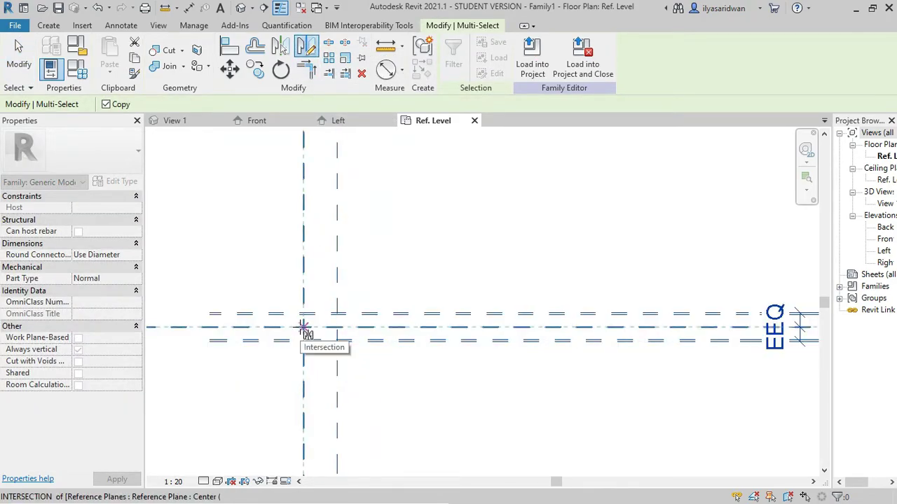
click(303, 327)
click(435, 459)
scroll(536, 346, down, 3)
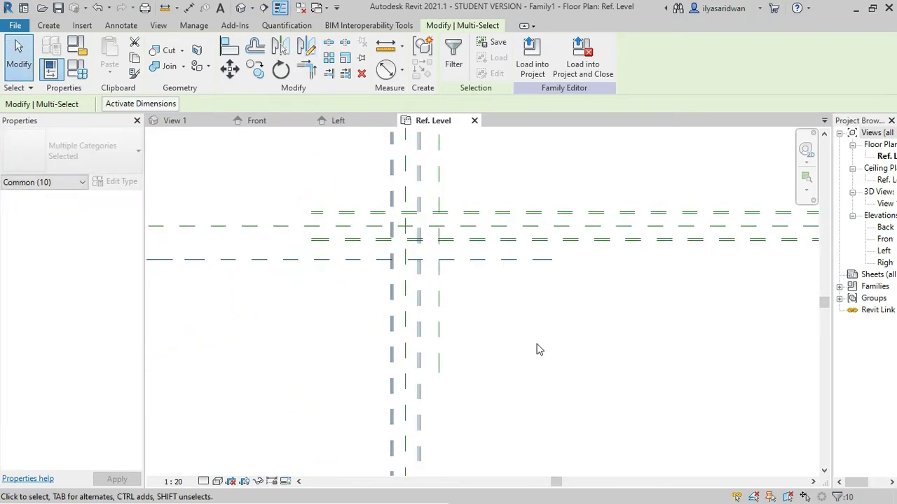
middle_drag(537, 346, 531, 220)
middle_drag(474, 168, 420, 289)
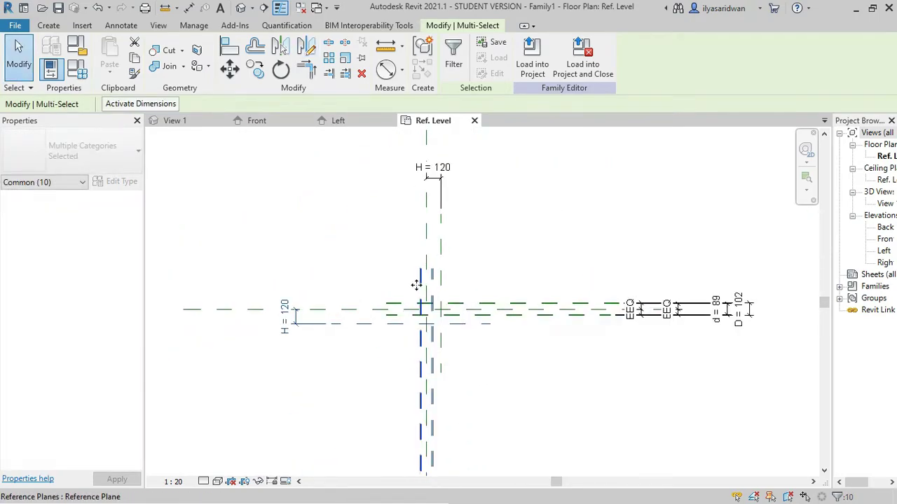
scroll(420, 289, up, 2)
scroll(432, 308, up, 2)
key(Escape)
scroll(433, 308, up, 2)
scroll(434, 314, up, 2)
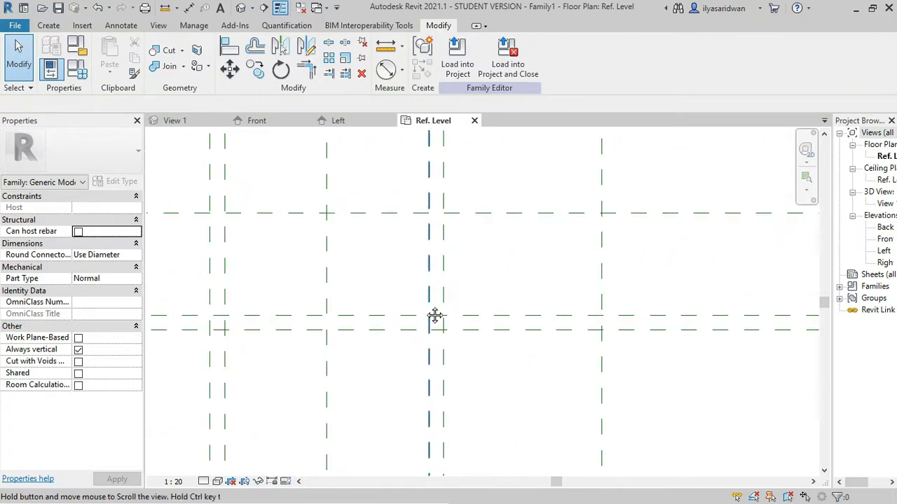
Draw a short horizontal reference plane beside the pipe end
key(p)
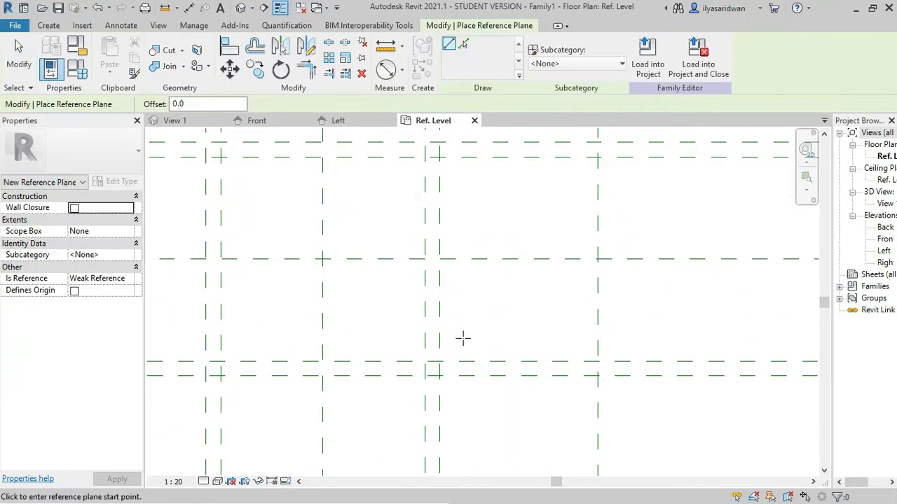
click(461, 336)
click(554, 336)
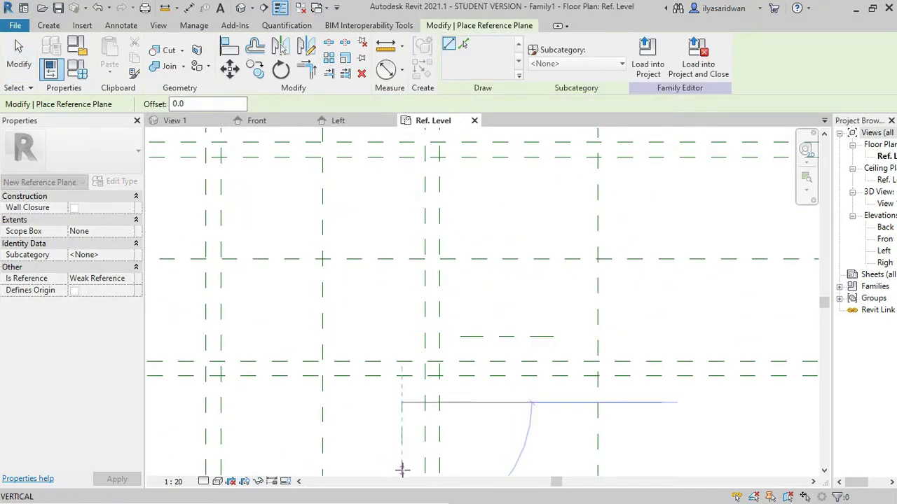
key(Escape)
key(Escape)
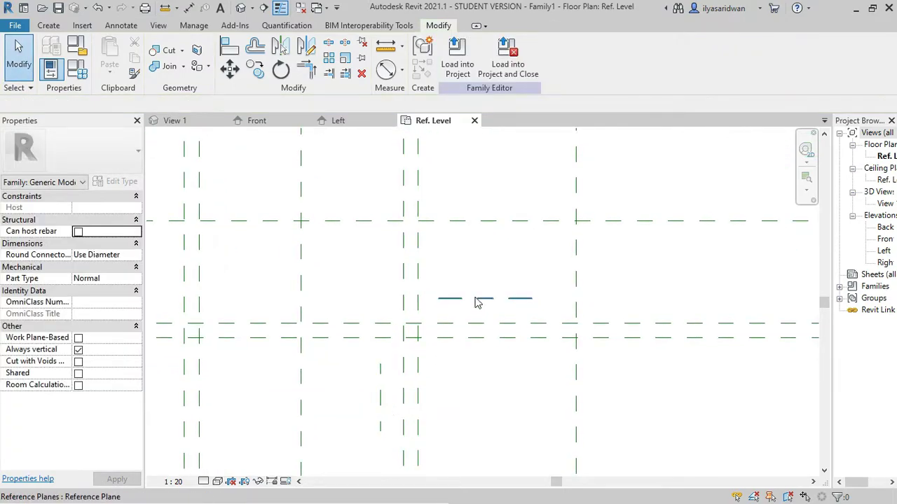
Create instance parameter t in Family Types with the formula (D-d)/2
click(83, 73)
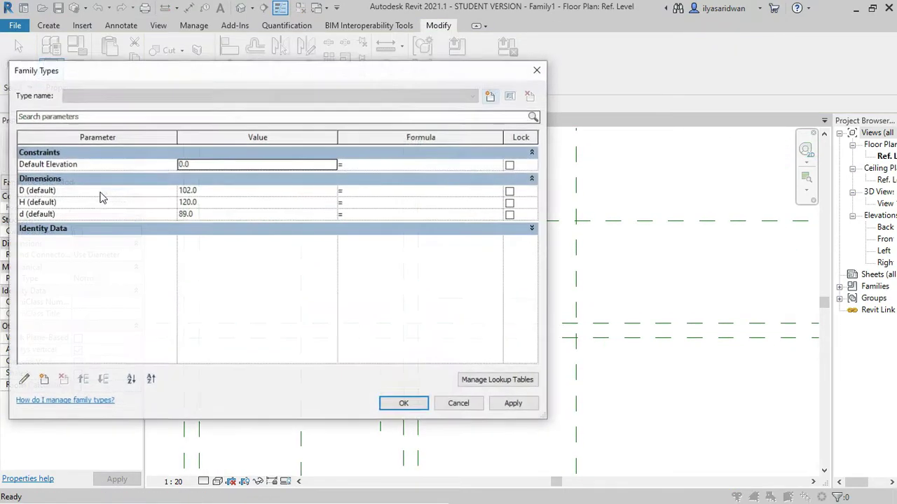
click(43, 380)
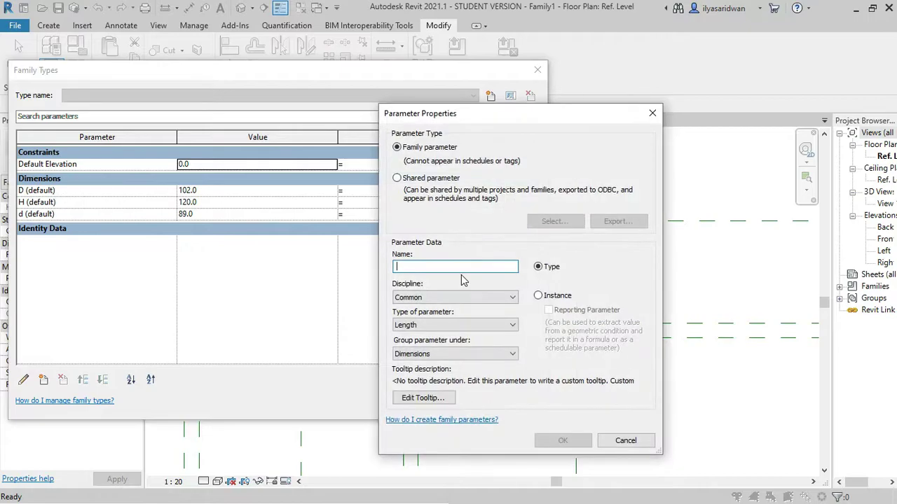
text(t)
click(563, 297)
click(567, 441)
text((D-d)/2)
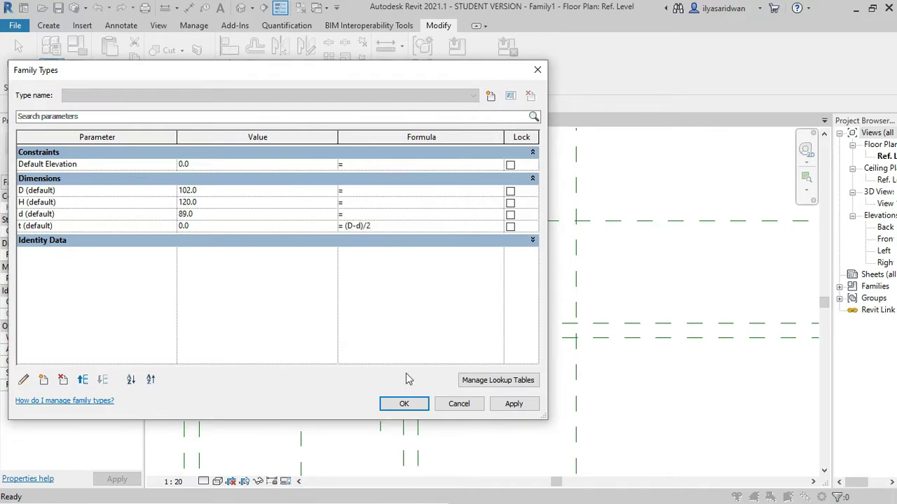
click(404, 406)
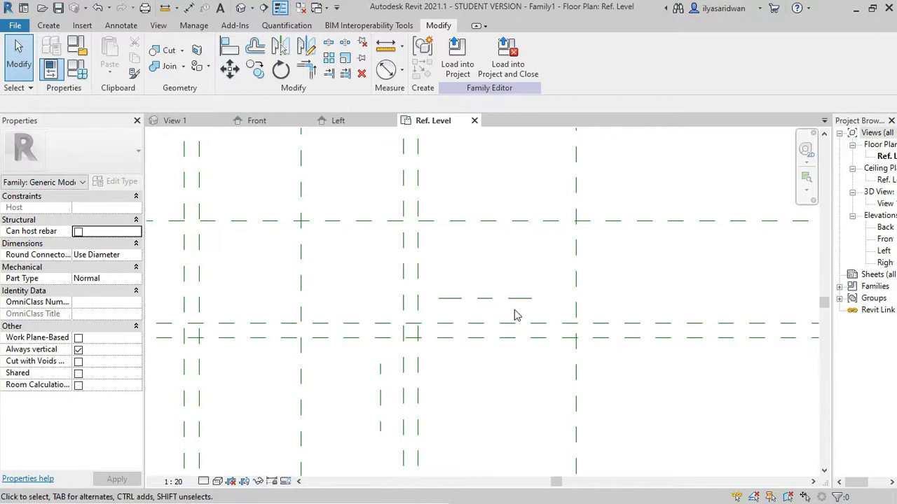
Dimension the pipe wall gaps with DI and set the view scale to 1:2
key(d)
key(i)
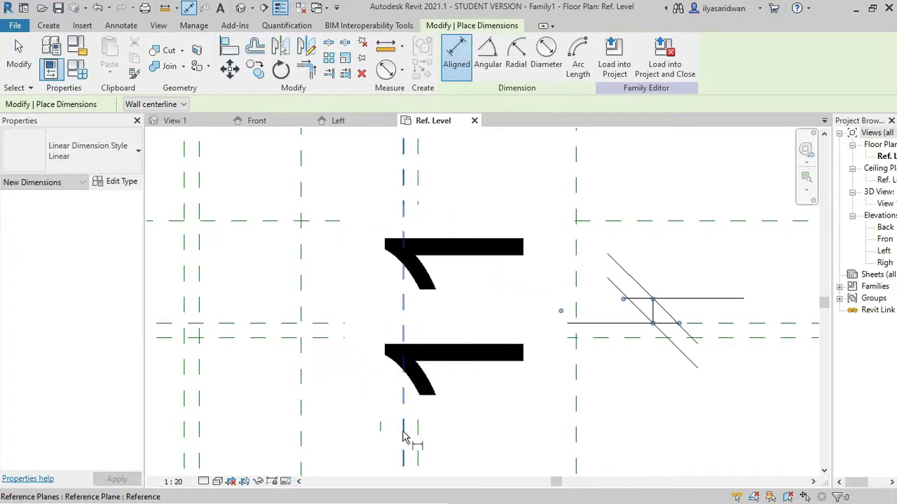
scroll(378, 372, down, 2)
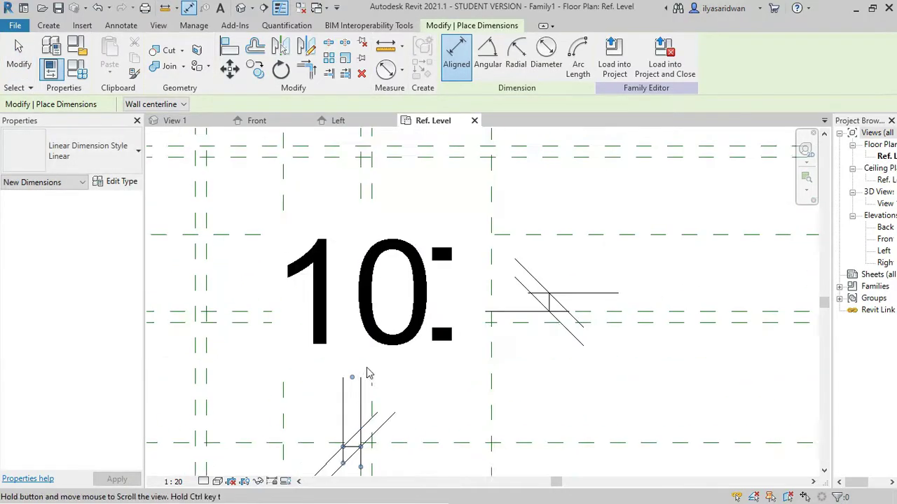
click(173, 482)
click(175, 310)
Label both wall-gap dimensions with parameter t (t = 7)
click(346, 436)
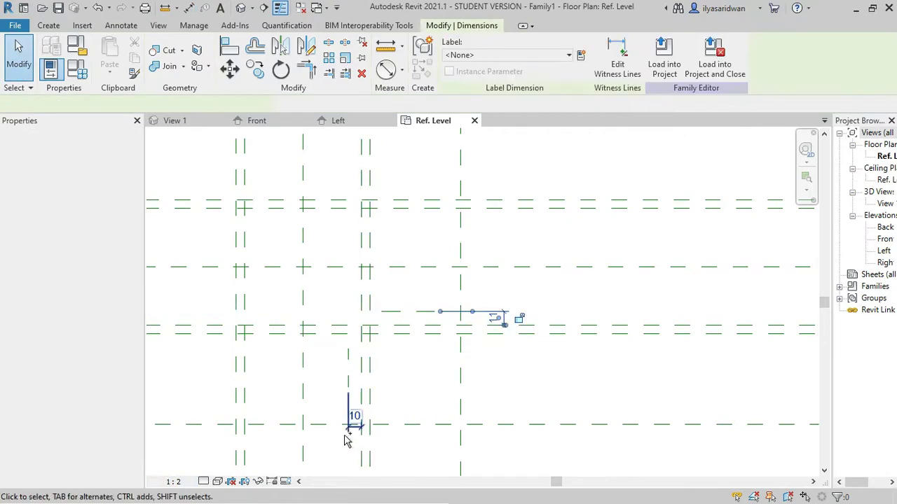
click(508, 55)
click(490, 160)
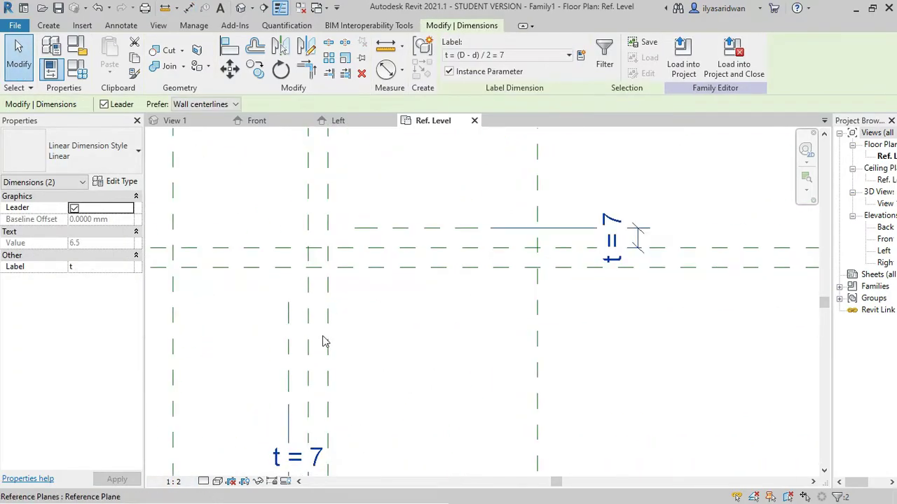
key(Escape)
scroll(454, 341, down, 2)
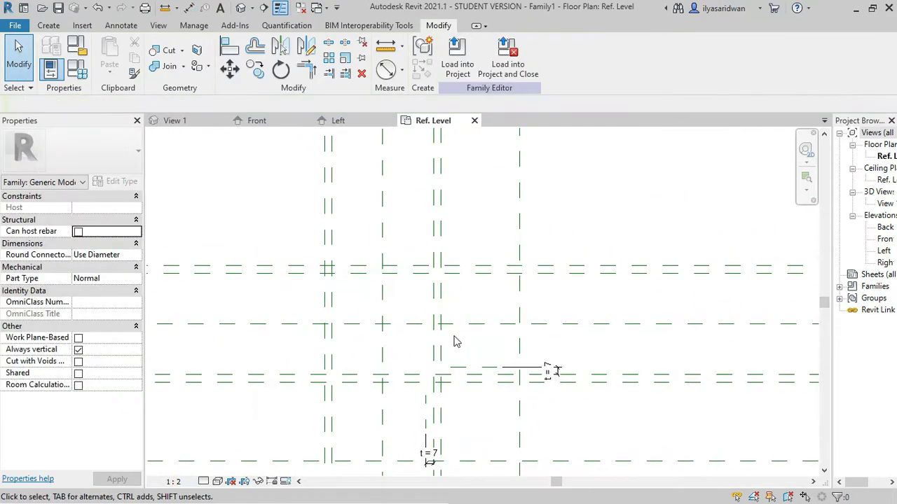
click(49, 25)
Start a revolve and pick the horizontal reference plane as its axis
click(171, 53)
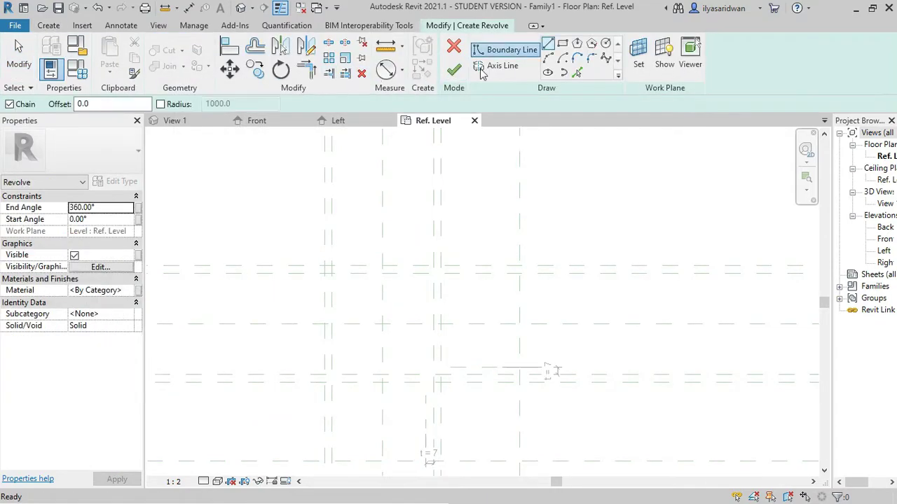
click(502, 66)
scroll(480, 284, up, 2)
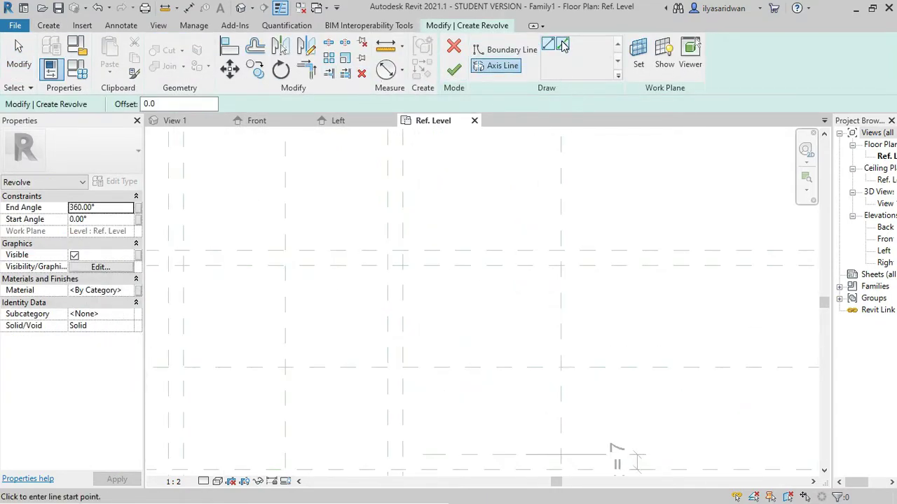
click(564, 46)
click(480, 367)
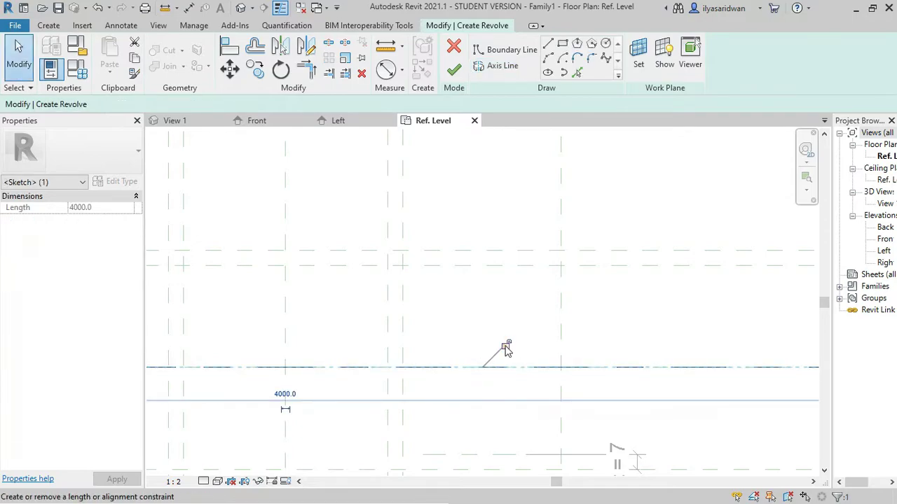
middle_drag(507, 351, 491, 254)
scroll(491, 280, up, 1)
Sketch the pipe wall's rectangular boundary profile along the reference planes
click(506, 49)
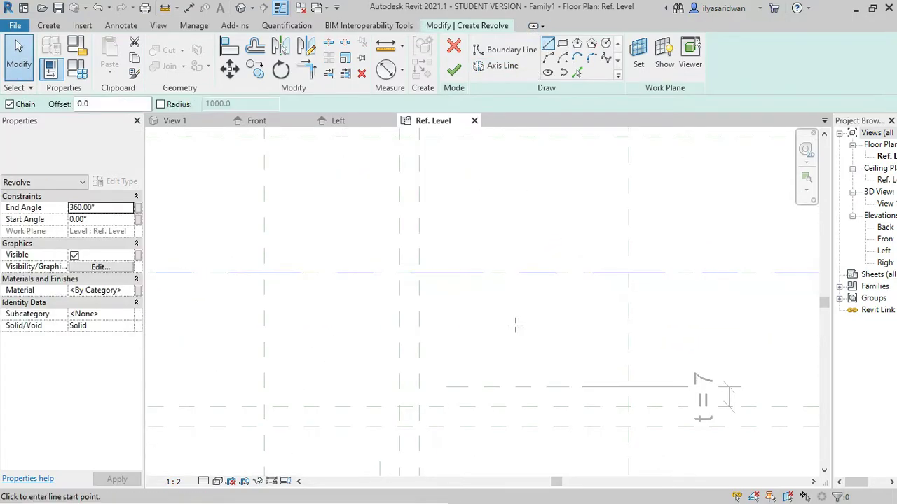
scroll(488, 315, up, 1)
click(386, 308)
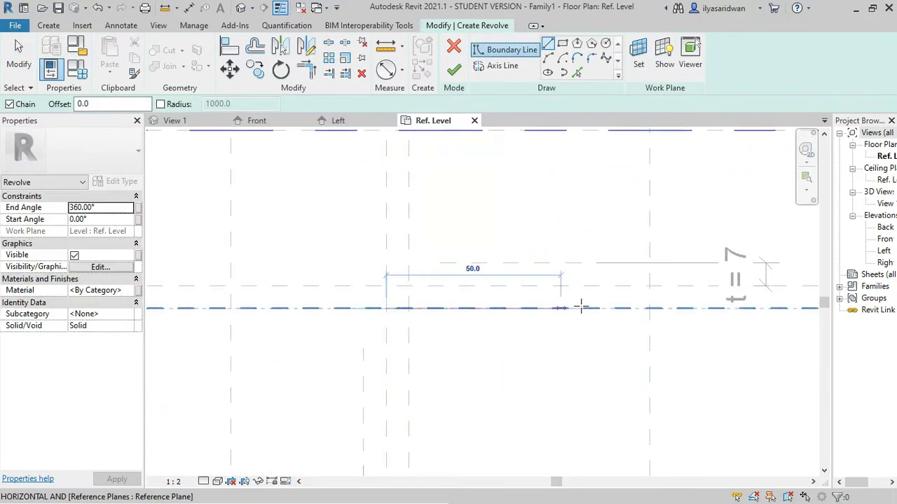
click(650, 308)
click(650, 286)
click(410, 286)
key(Escape)
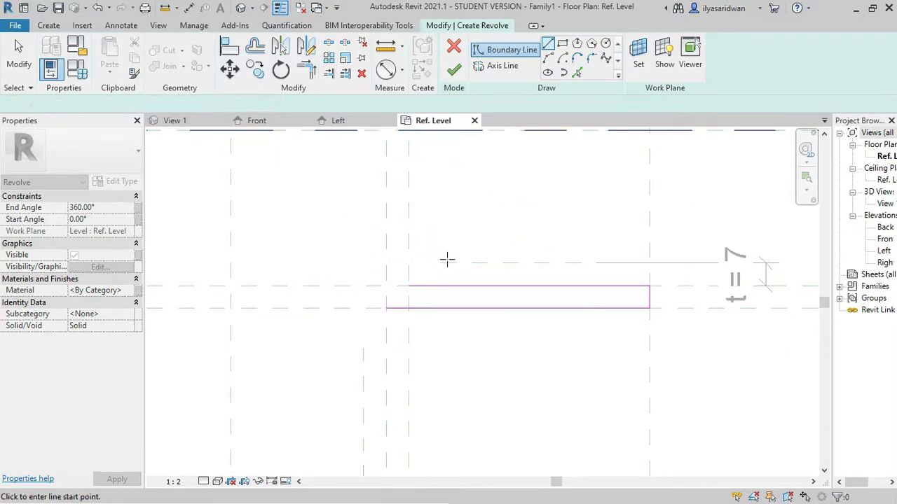
click(362, 263)
click(363, 286)
key(Escape)
key(Escape)
scroll(395, 279, up, 1)
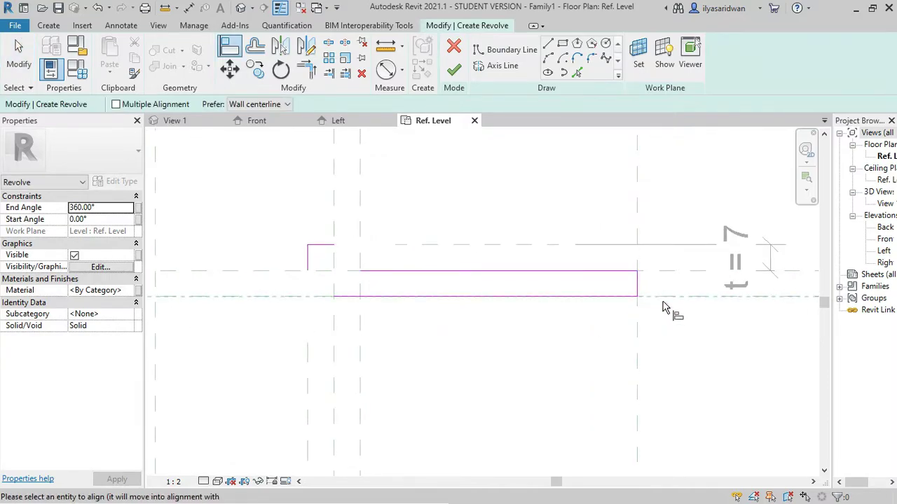
Align the profile edges onto the horizontal and vertical reference planes and lock them
click(671, 269)
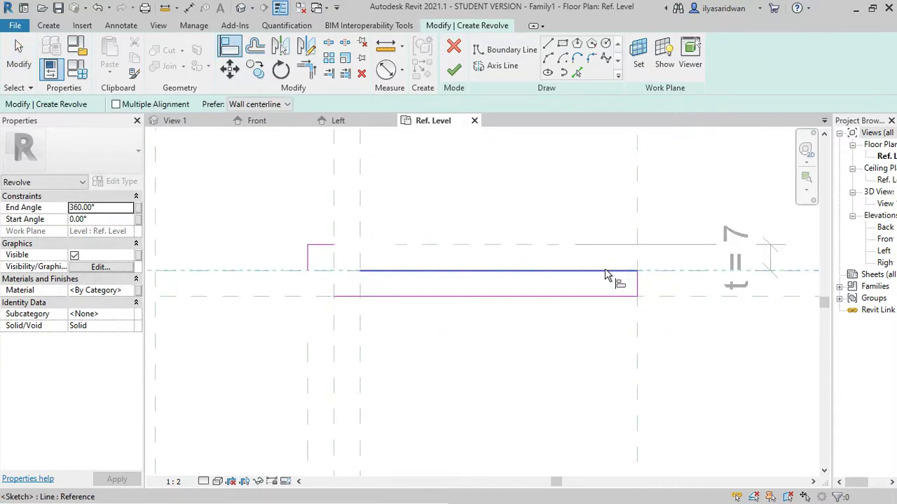
click(425, 248)
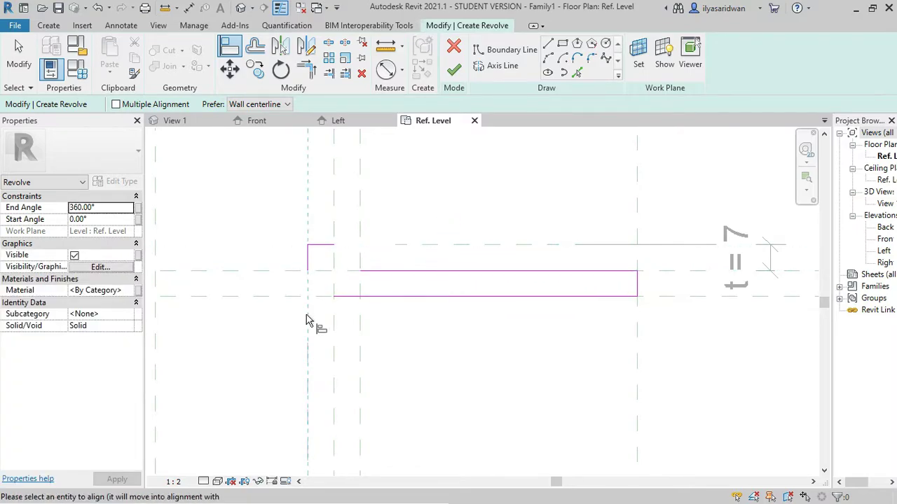
click(311, 265)
key(Escape)
key(Escape)
key(a)
key(l)
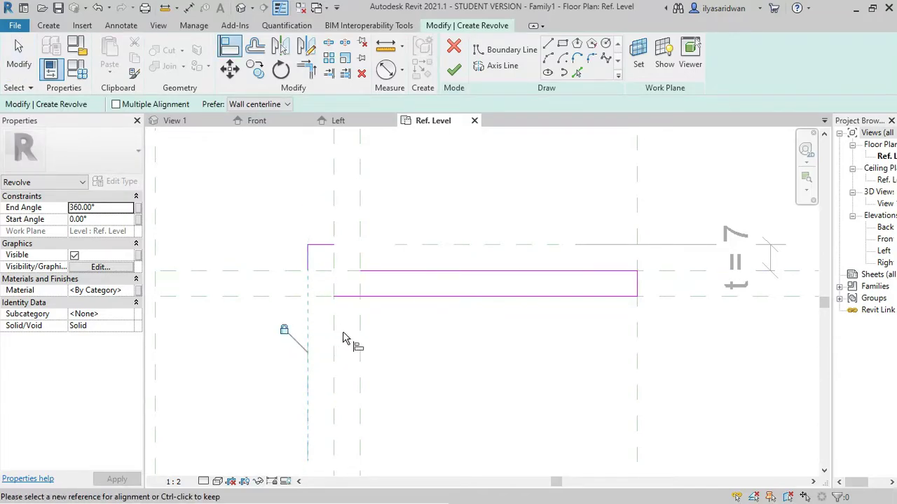
click(336, 298)
click(336, 297)
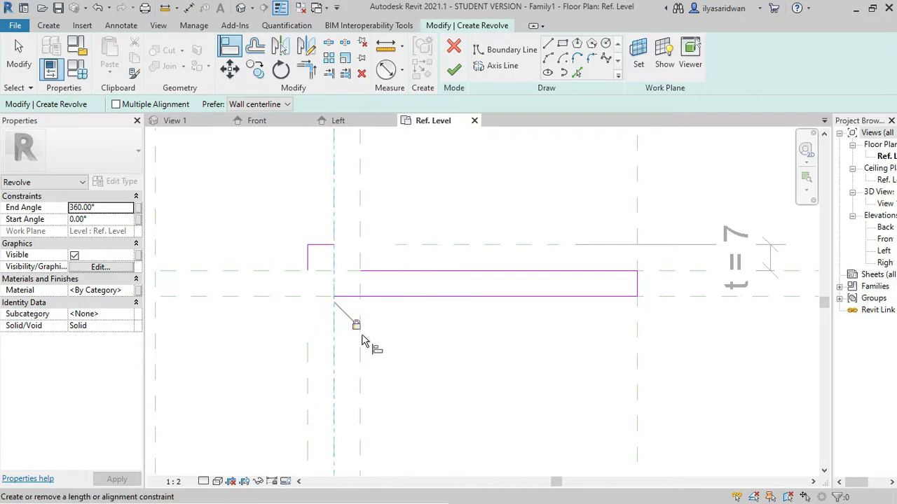
scroll(363, 322, up, 3)
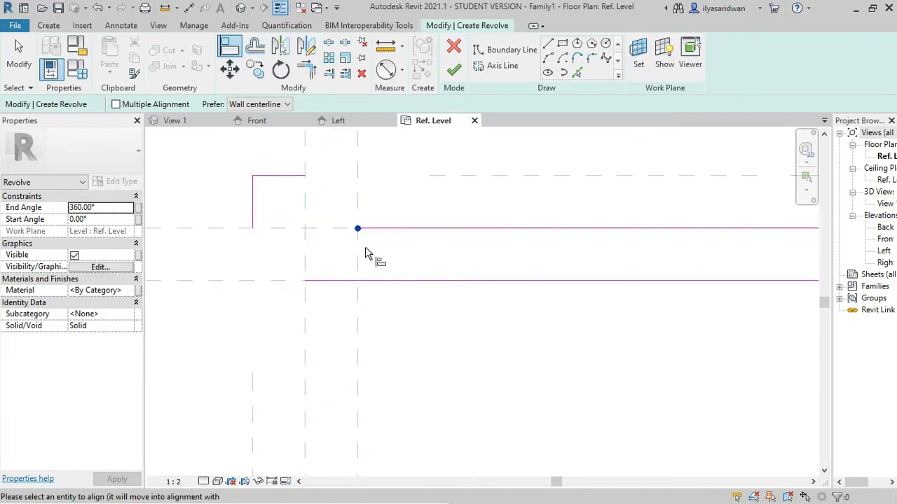
key(Escape)
key(Escape)
Align the profile's inner corner edge to another vertical reference plane
key(a)
key(l)
middle_drag(230, 270, 342, 322)
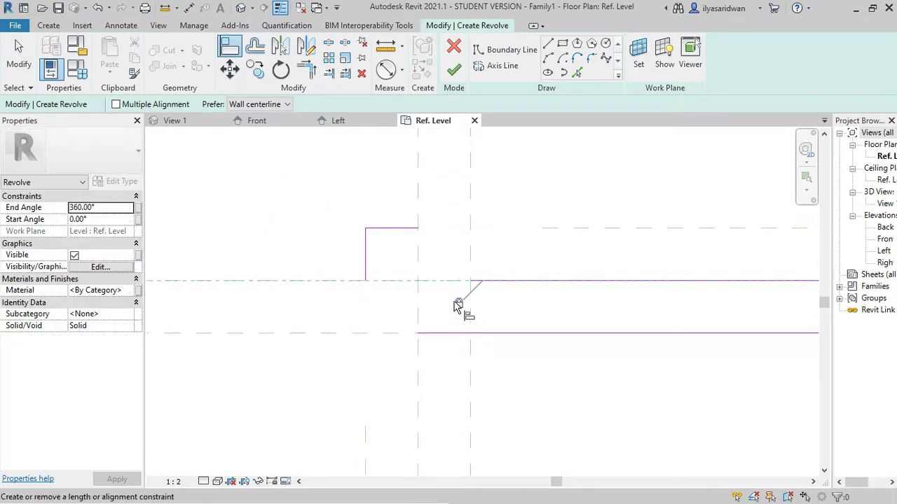
click(418, 260)
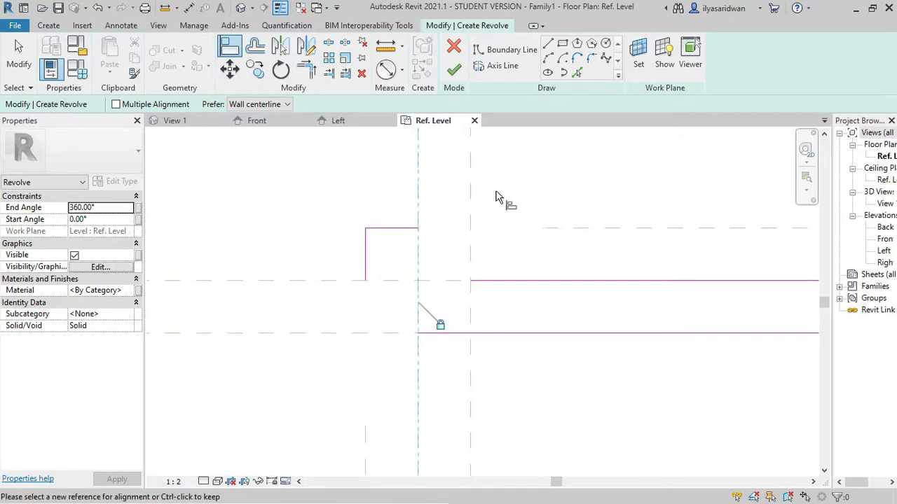
click(548, 42)
Draw the diagonal profile line and a centre-ends quarter arc for the rounded outer corner
click(470, 280)
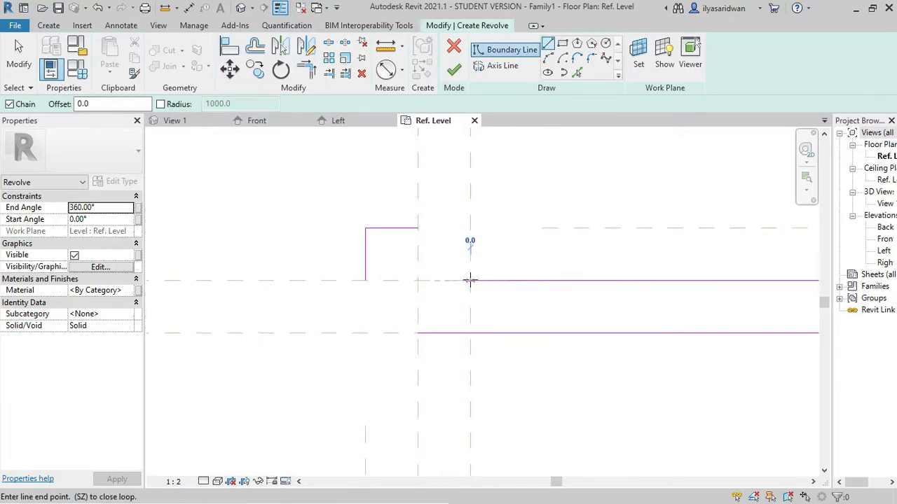
click(417, 228)
scroll(448, 271, up, 2)
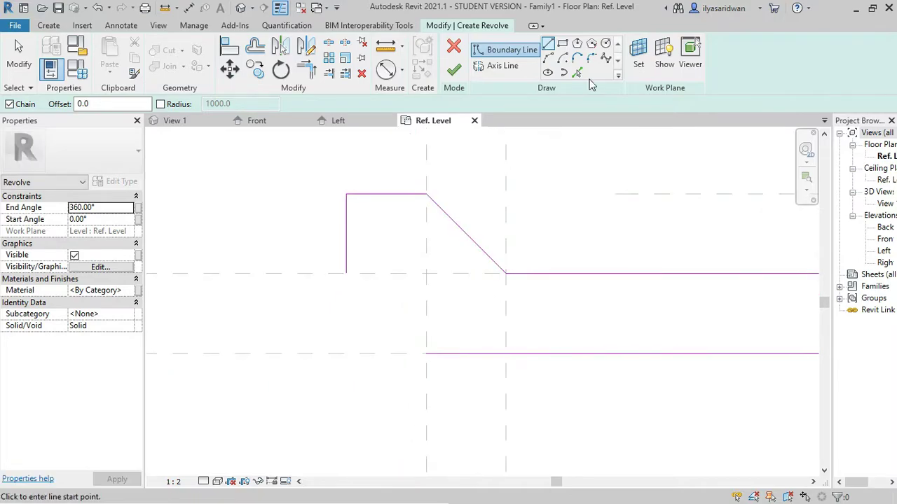
click(564, 59)
click(426, 274)
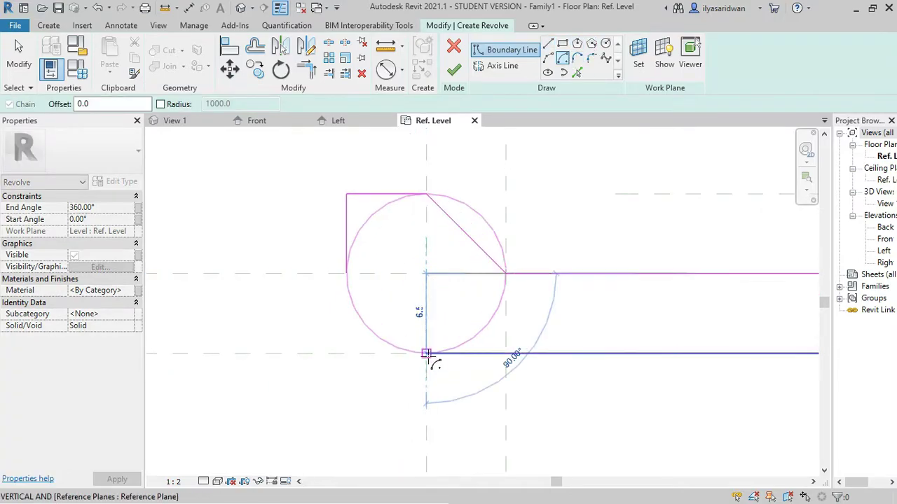
click(426, 352)
click(346, 273)
key(Escape)
key(Escape)
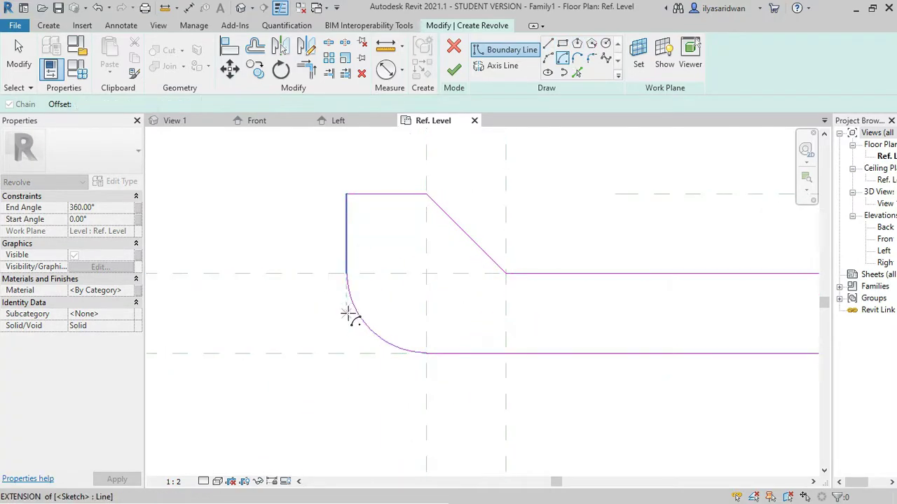
click(353, 310)
scroll(372, 286, down, 1)
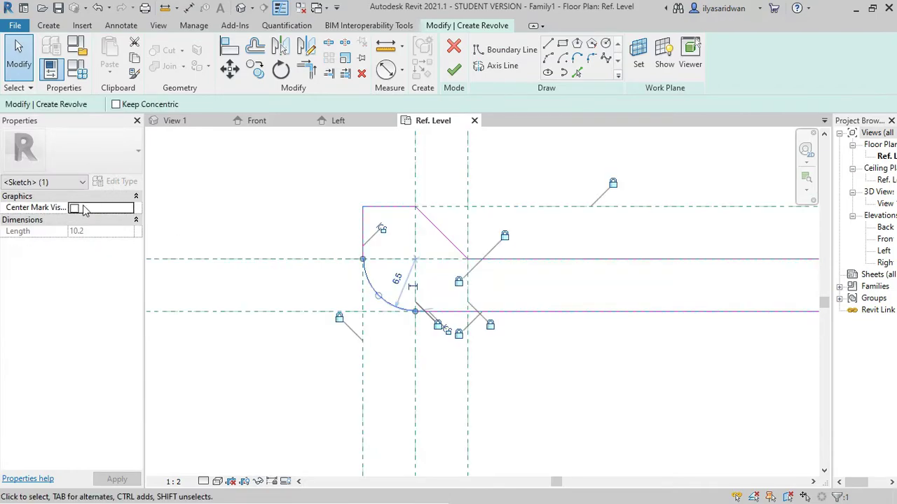
key(Escape)
Use Align (AL) to lock the profile sketch lines to the reference planes
scroll(405, 273, up, 2)
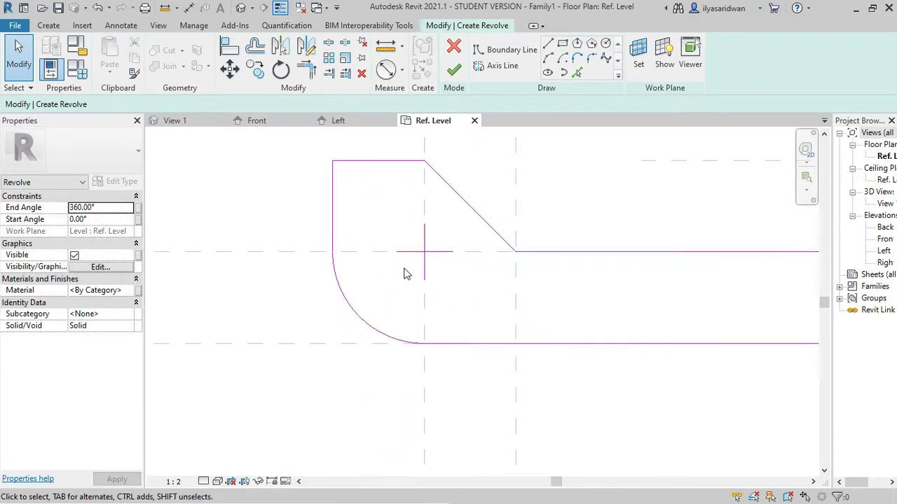
key(a)
key(l)
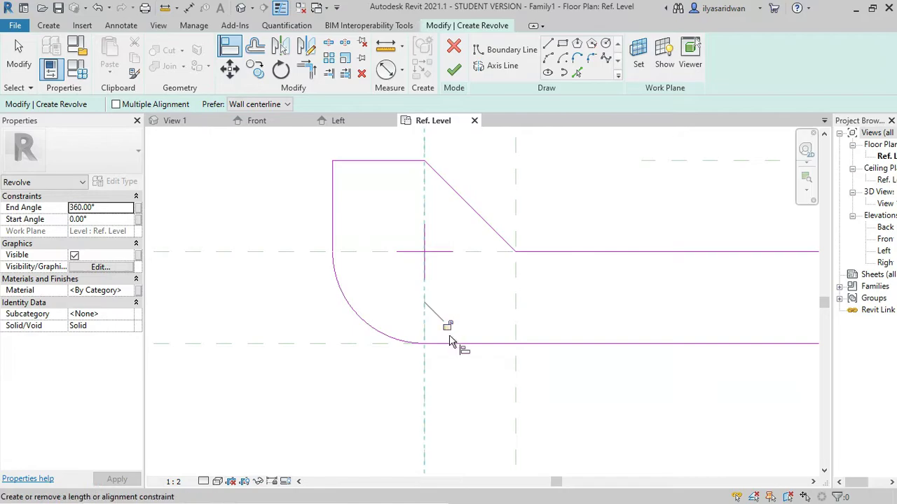
click(424, 252)
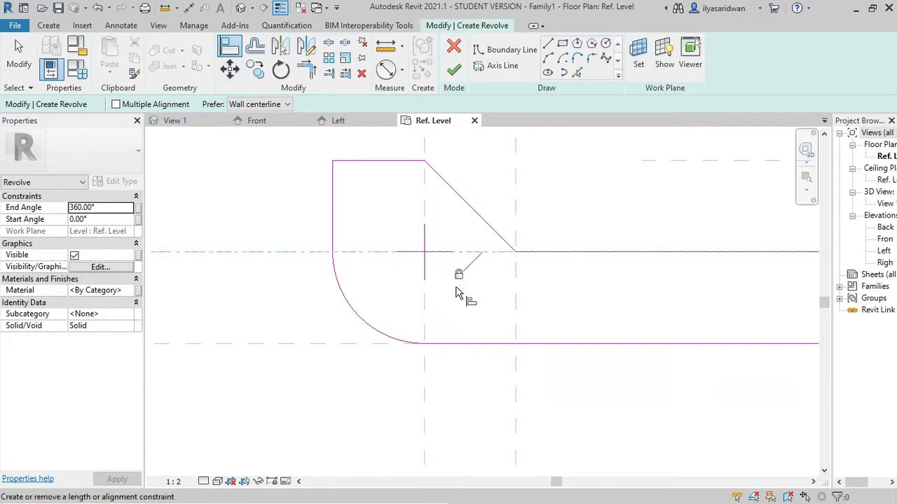
scroll(457, 293, down, 1)
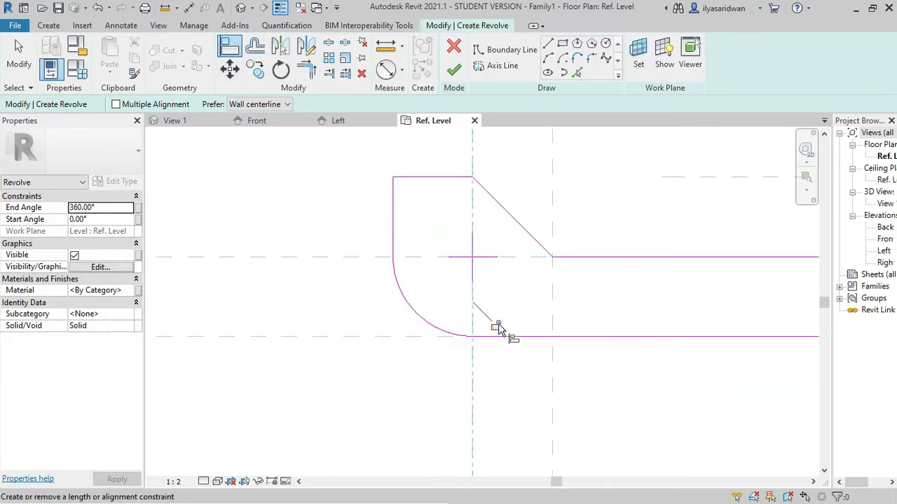
scroll(481, 320, down, 2)
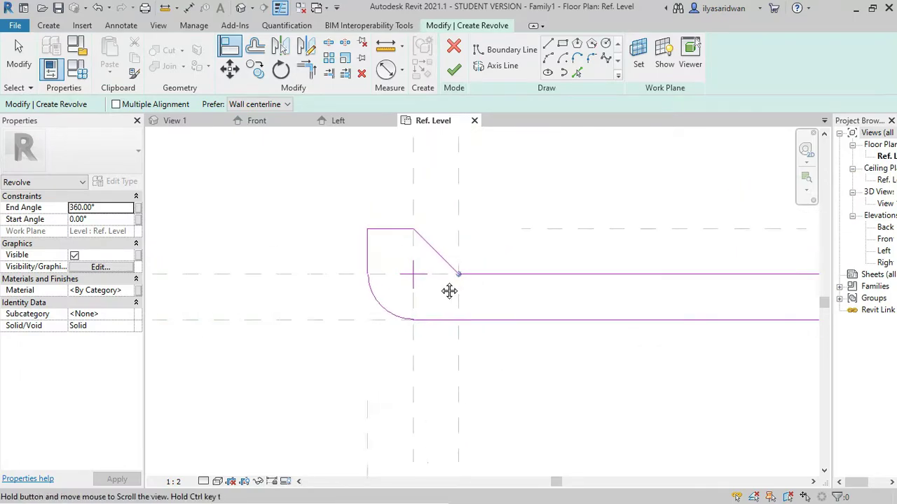
scroll(450, 291, down, 3)
middle_drag(495, 208, 430, 333)
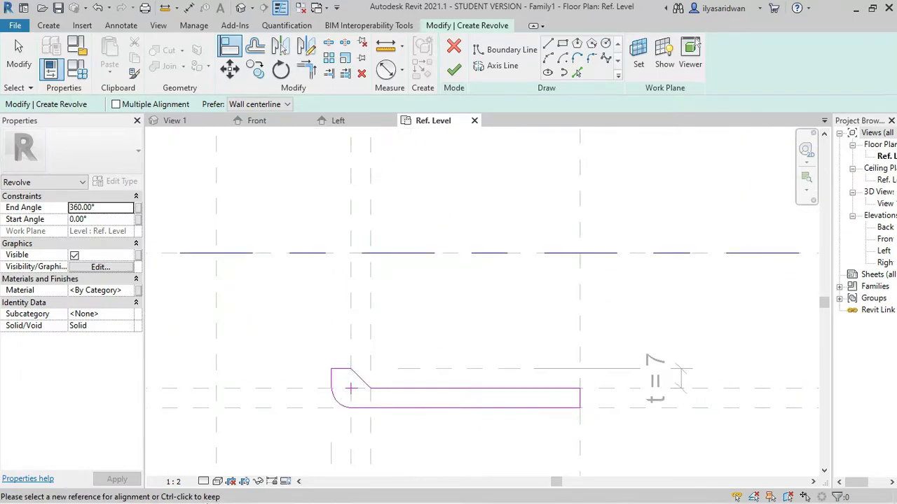
Check the Rucika elbow catalog, then return to the Revit family sketch
key(super)
click(206, 495)
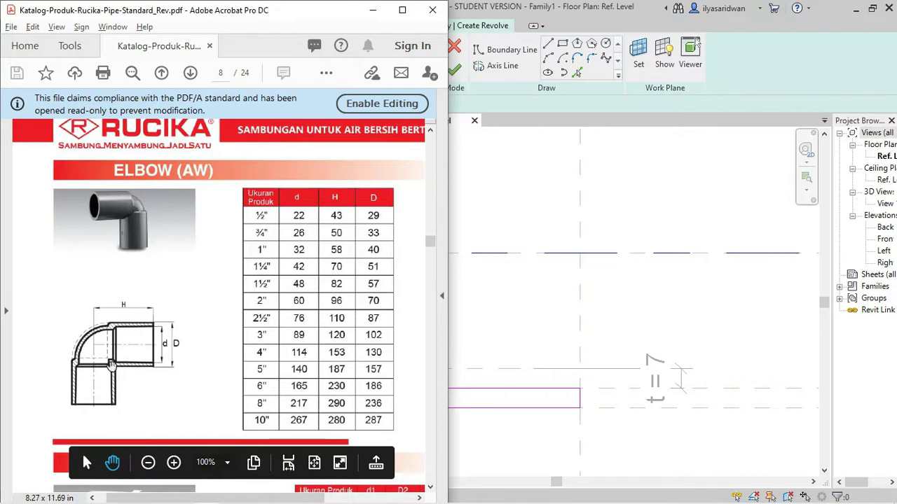
click(524, 361)
middle_drag(414, 381, 432, 343)
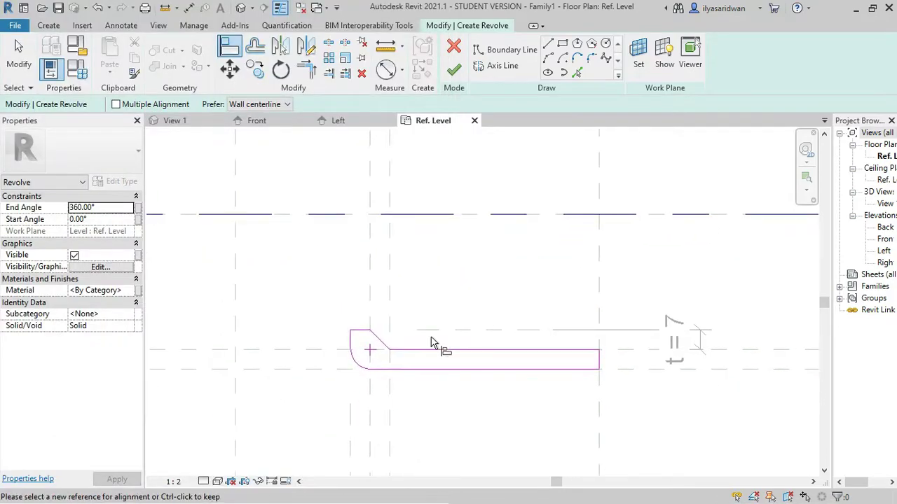
Finish the revolve, cancel the overconstraining alignment, and inspect the elbow in the default 3D view
click(454, 69)
scroll(457, 319, down, 2)
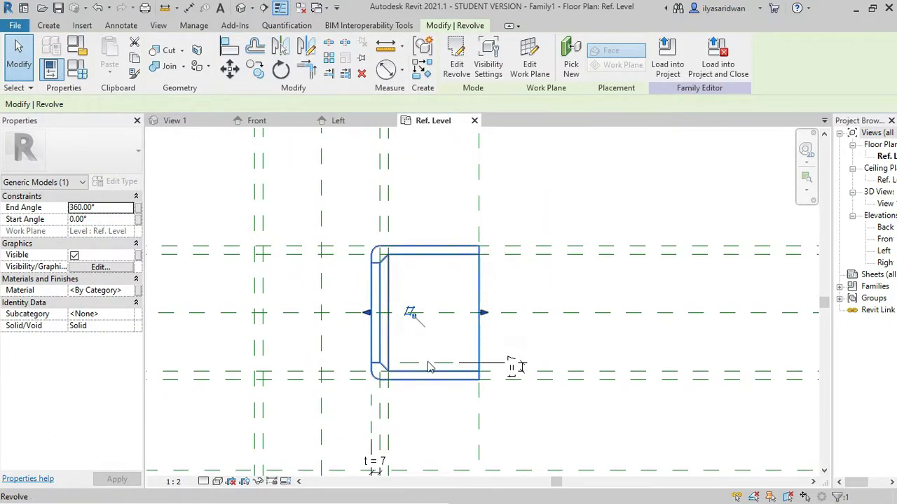
scroll(456, 318, up, 2)
double_click(537, 145)
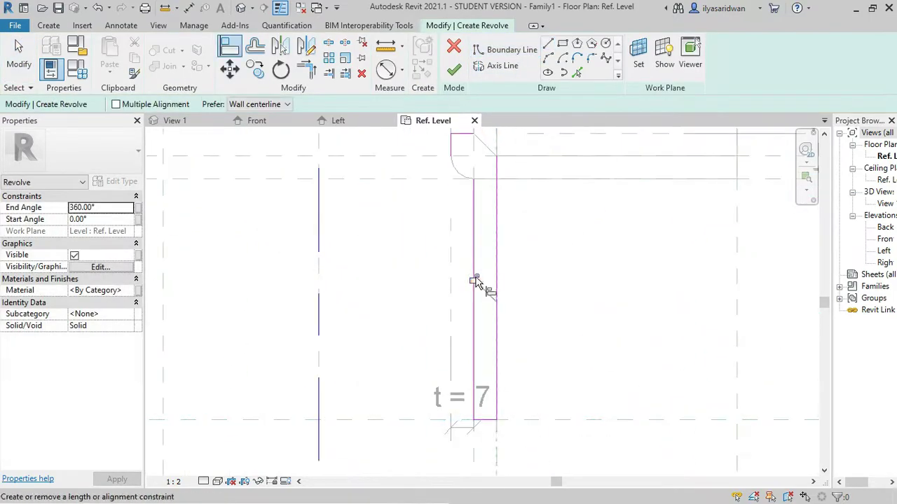
scroll(458, 328, up, 2)
scroll(483, 320, down, 2)
click(498, 358)
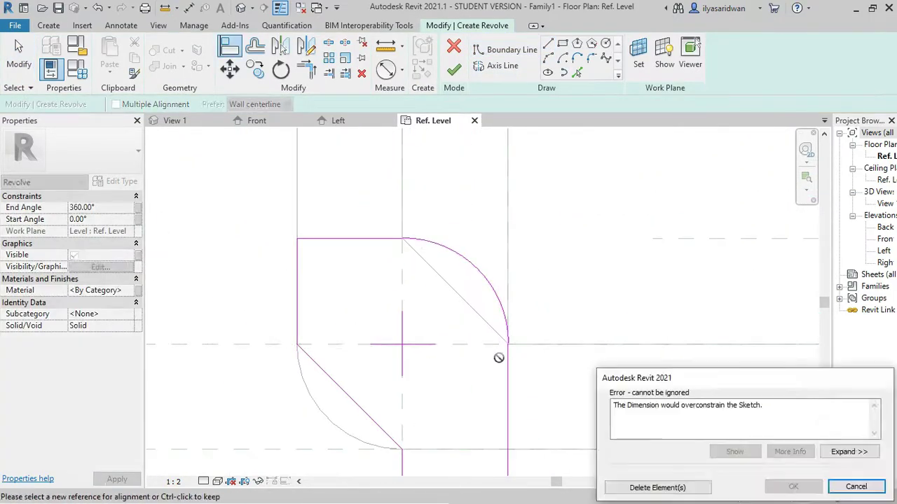
click(241, 8)
mouse_move(511, 303)
shift+middle_down()
mouse_move(516, 341)
mouse_move(456, 344)
shift+middle_up()
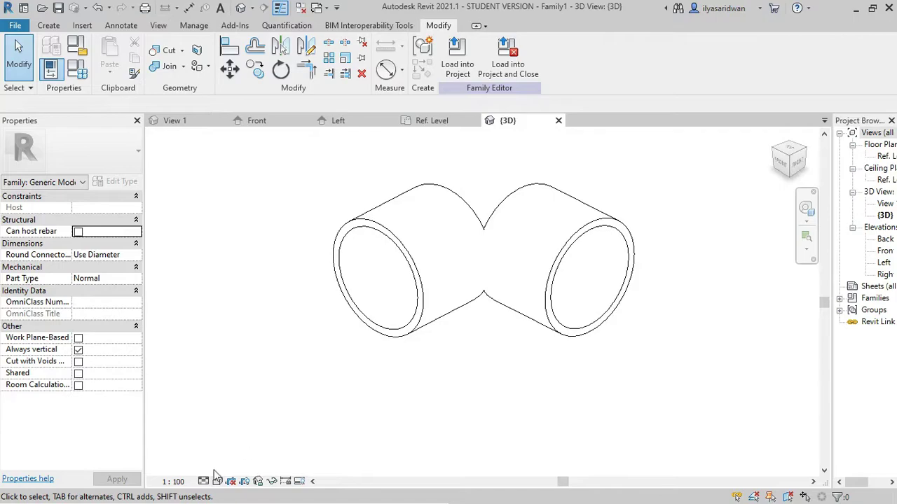
Show the elbow in Shaded visual style, then return to the Ref. Level plan
click(219, 481)
click(232, 440)
click(426, 120)
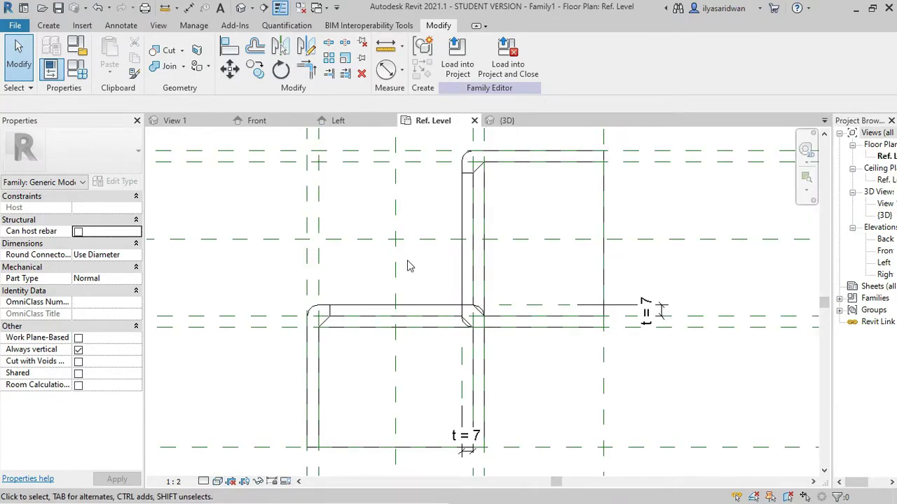
In Family Types set D to 120, H to 150 and d to 110, giving t = 5
click(73, 64)
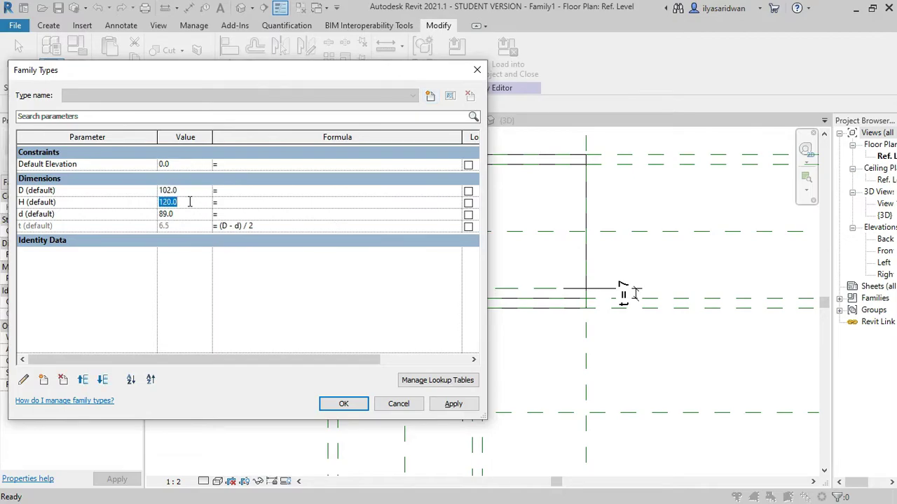
click(335, 397)
click(48, 26)
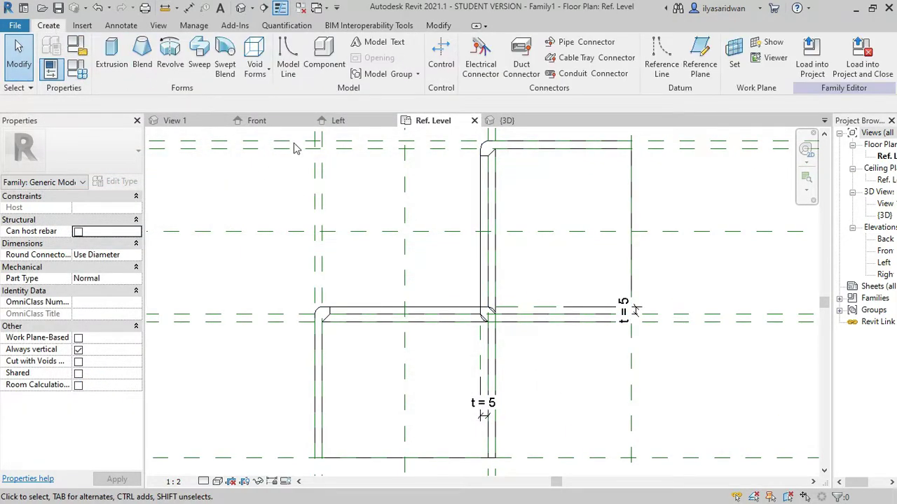
Cancel a stray revolve and label the horizontal reference plane h
click(170, 55)
click(454, 46)
middle_drag(390, 256, 523, 288)
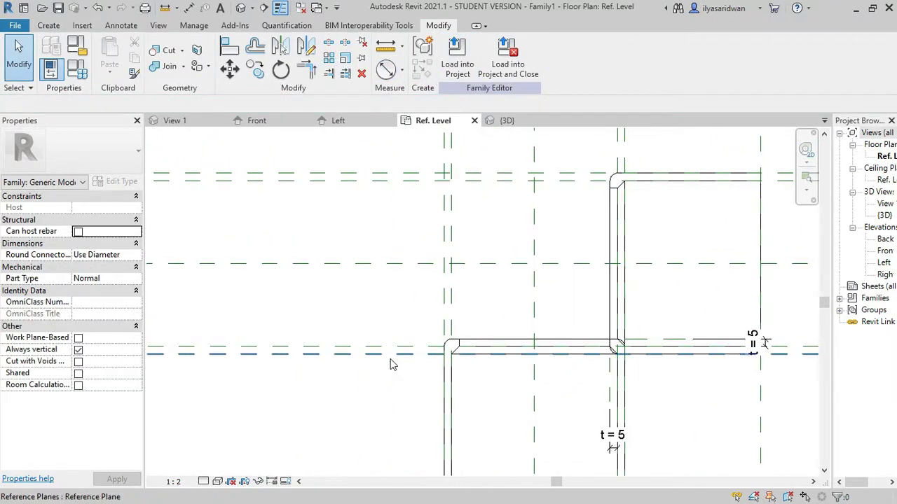
click(350, 352)
middle_drag(351, 352, 476, 340)
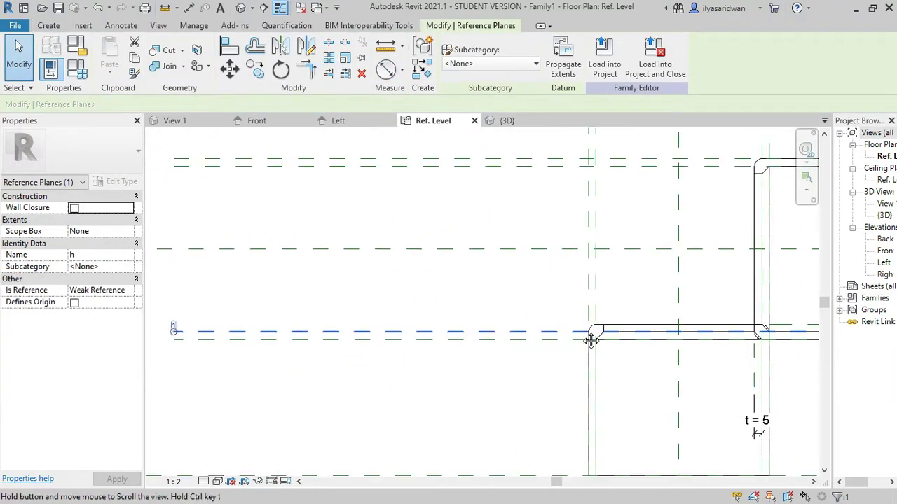
click(323, 330)
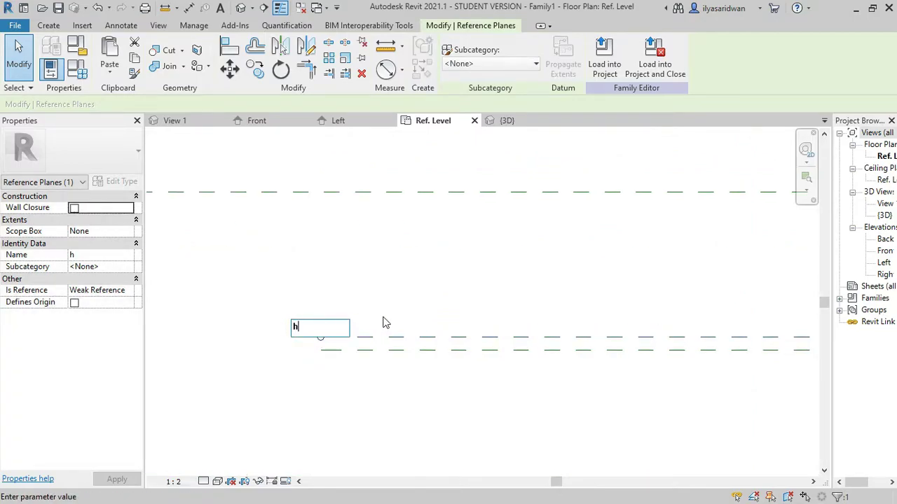
Name the vertical reference plane v and open the Front elevation view
mouse_move(615, 270)
middle_down()
mouse_move(423, 246)
mouse_move(428, 392)
middle_up()
click(426, 169)
text(v)
key(Return)
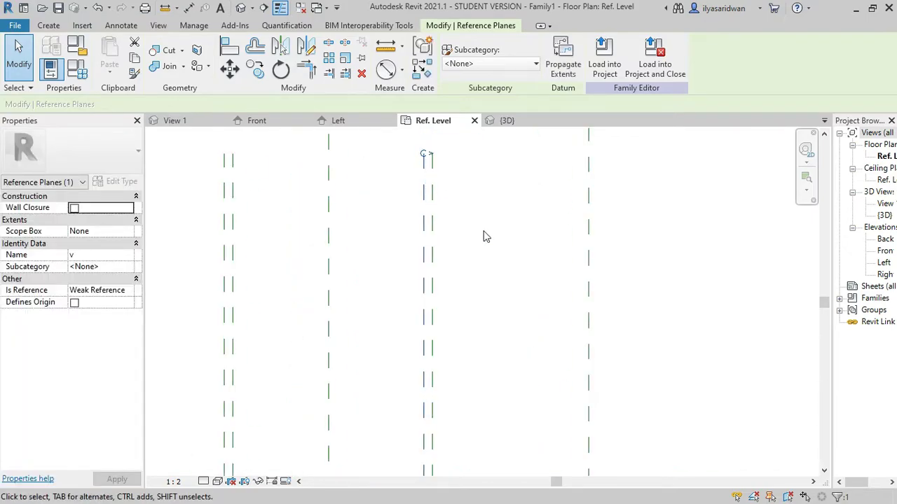
scroll(433, 201, down, 3)
scroll(490, 371, up, 3)
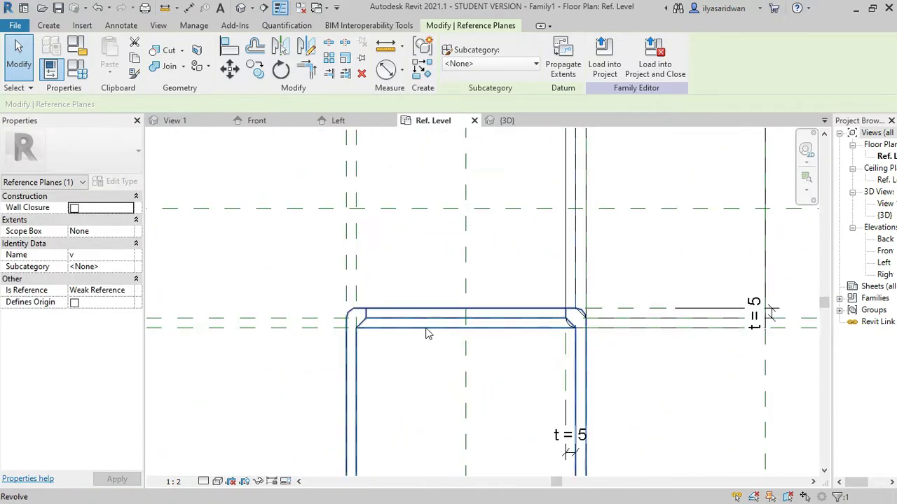
click(256, 121)
click(49, 25)
scroll(551, 311, up, 3)
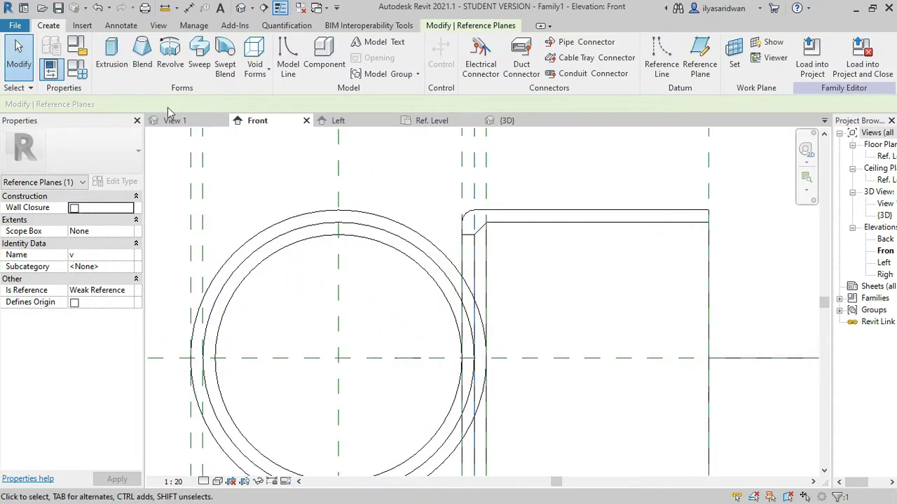
Start a new revolve on work plane h, using the horizontal plane as its axis
click(170, 64)
click(497, 65)
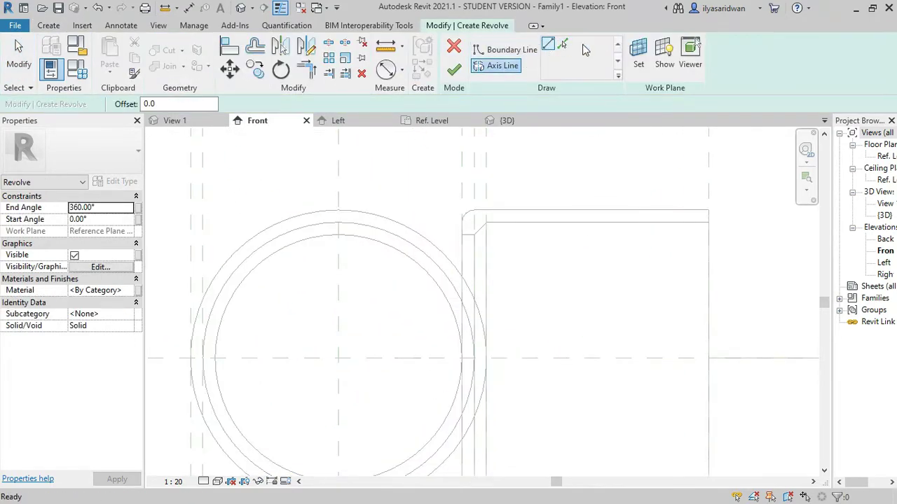
click(639, 62)
click(427, 258)
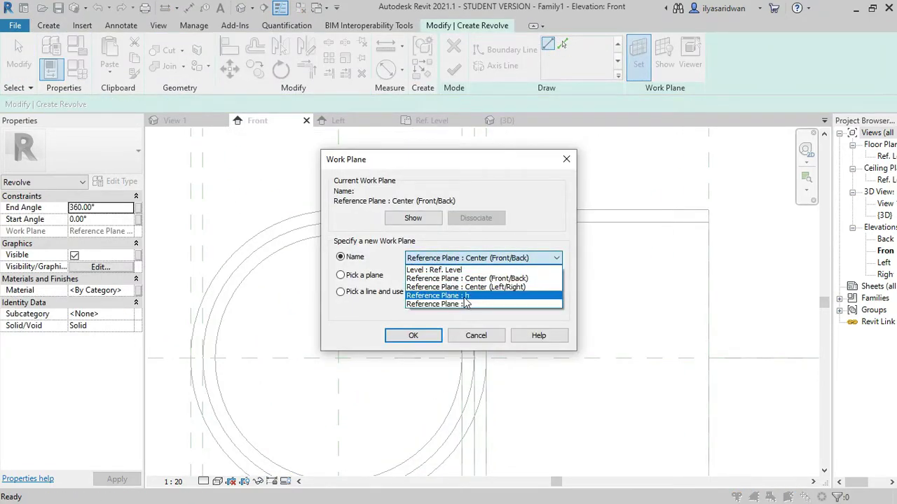
click(466, 304)
click(430, 336)
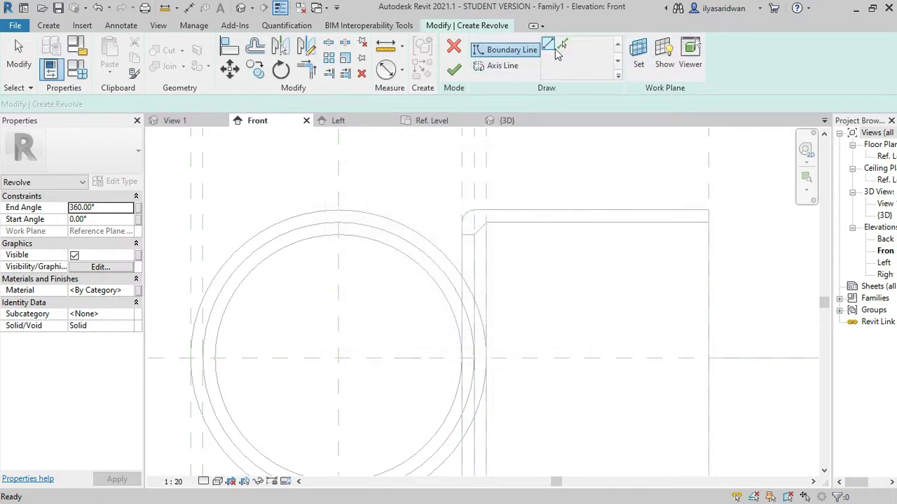
click(478, 166)
Sketch a radius-38 circle centred on the plane intersection and set the view scale to 1:2
middle_drag(495, 311, 556, 310)
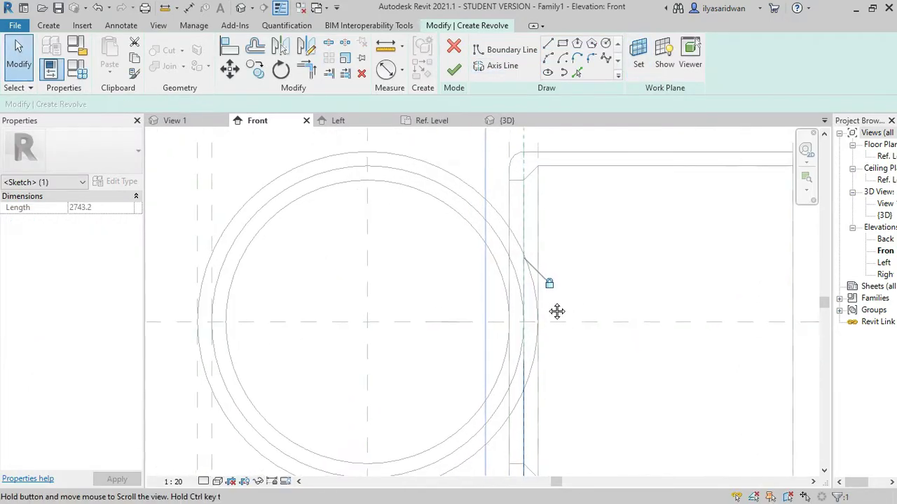
scroll(491, 274, down, 2)
click(605, 44)
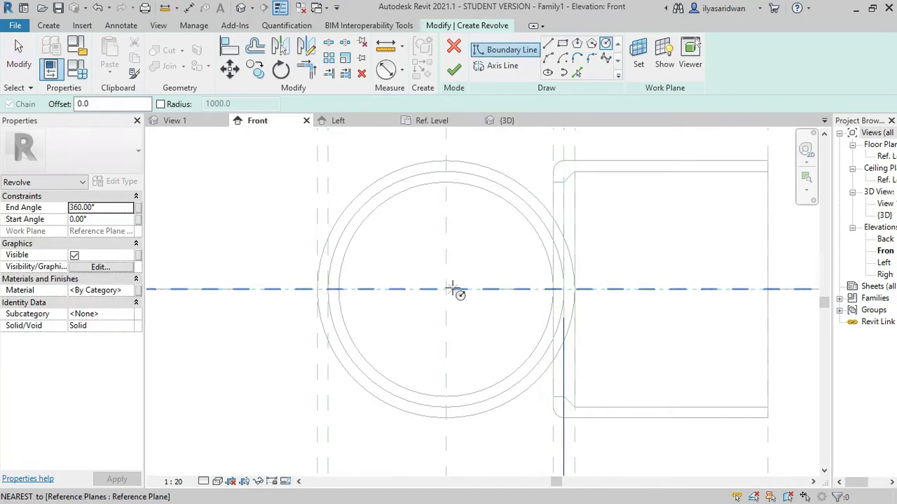
click(446, 289)
click(504, 233)
key(Escape)
key(Escape)
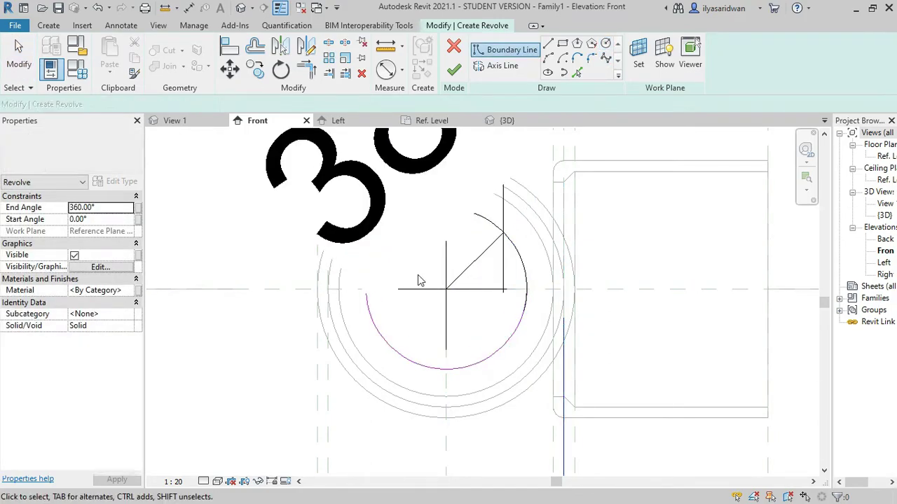
click(173, 482)
click(175, 306)
Align the circle to the horizontal reference plane with AL
click(405, 356)
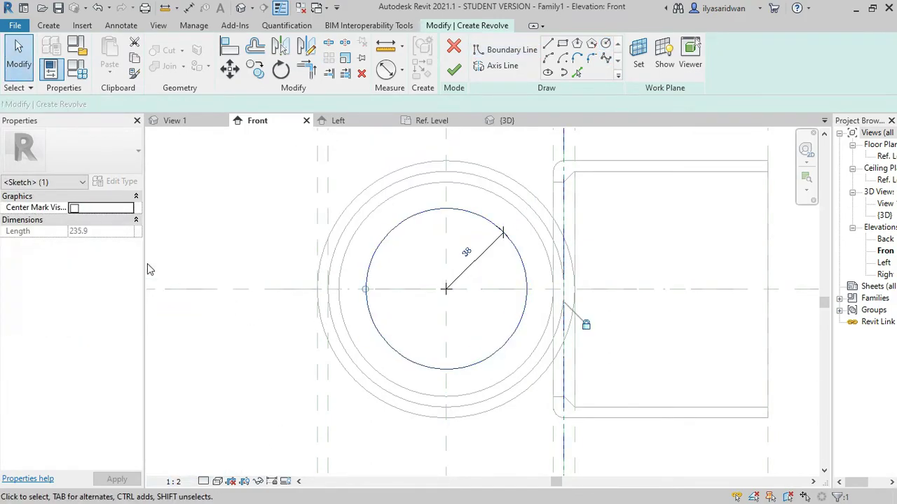
key(a)
key(l)
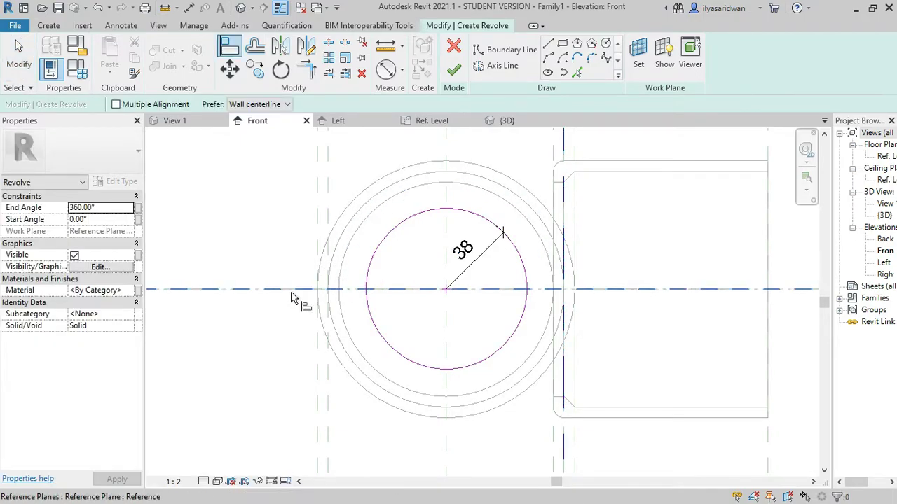
click(294, 290)
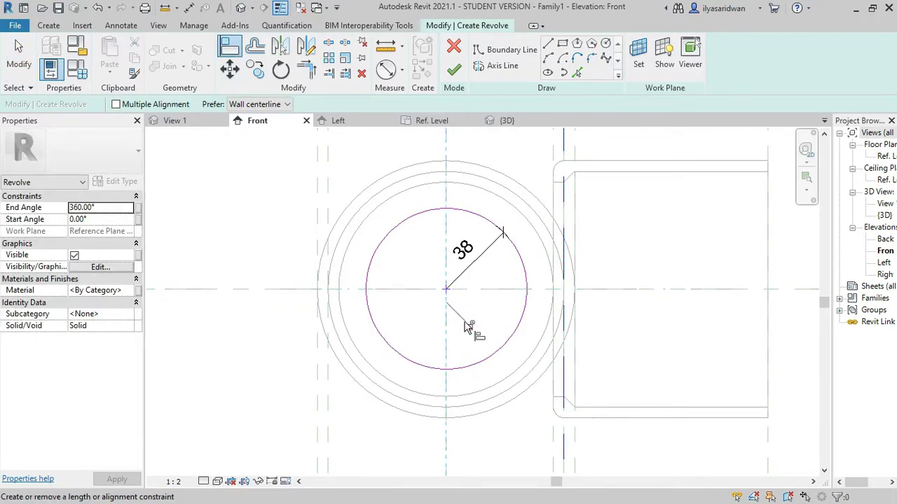
scroll(468, 328, up, 1)
scroll(496, 336, up, 2)
key(Escape)
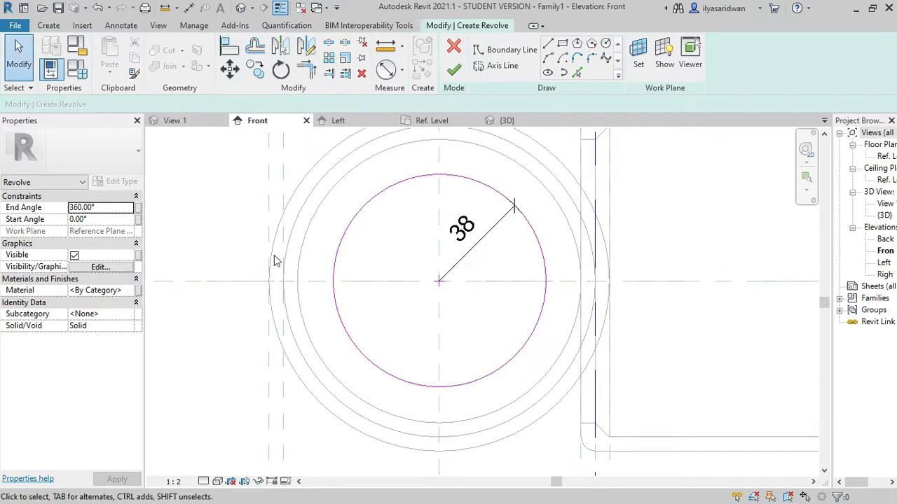
Create instance parameter r = d/2 and label the outer circle's radius with it
click(515, 210)
click(464, 228)
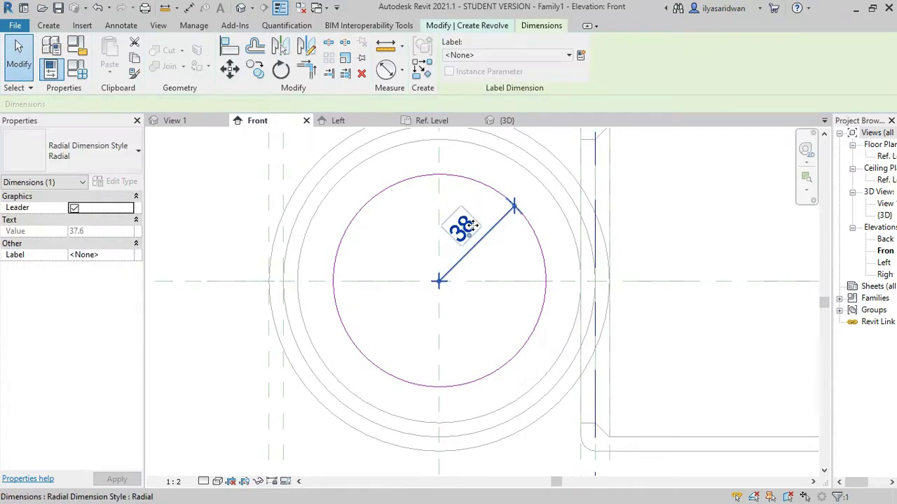
click(78, 68)
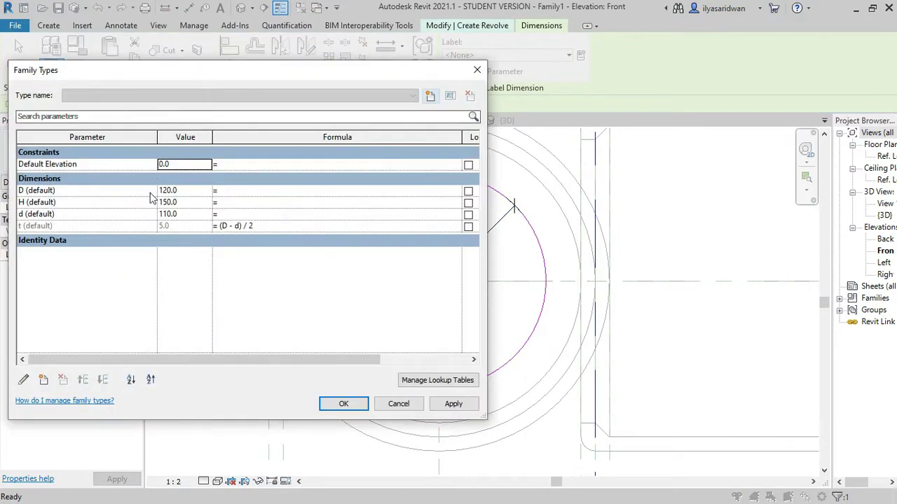
click(43, 381)
click(538, 295)
click(563, 440)
text(d/2)
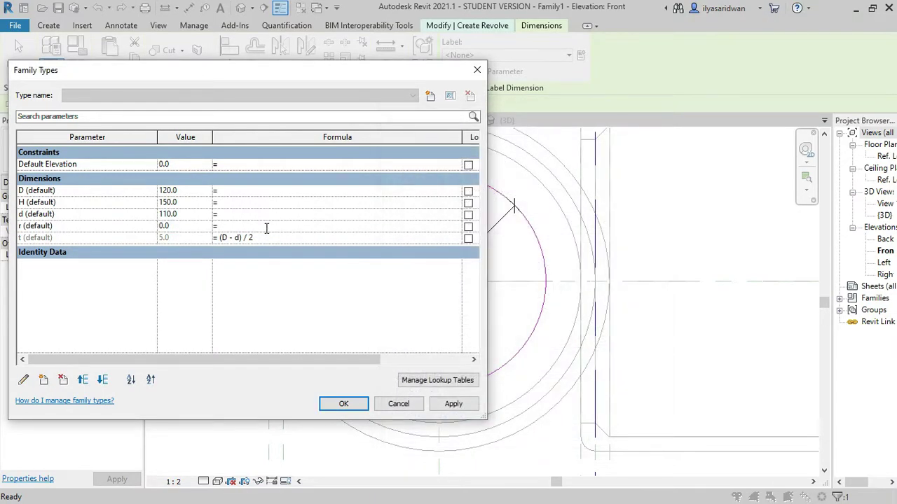
click(342, 404)
click(493, 231)
click(553, 54)
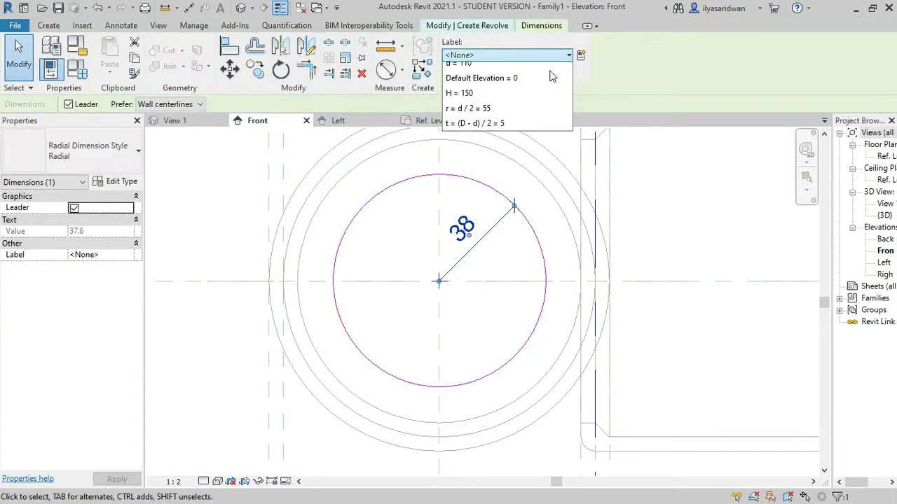
click(477, 162)
key(Escape)
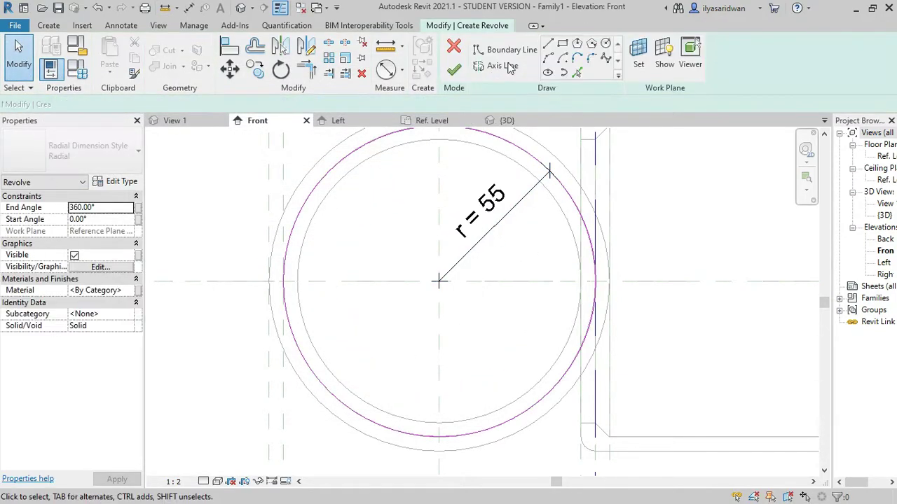
Draw a second, inner circle of radius 43 centred on the plane intersection
click(605, 44)
click(439, 281)
click(522, 354)
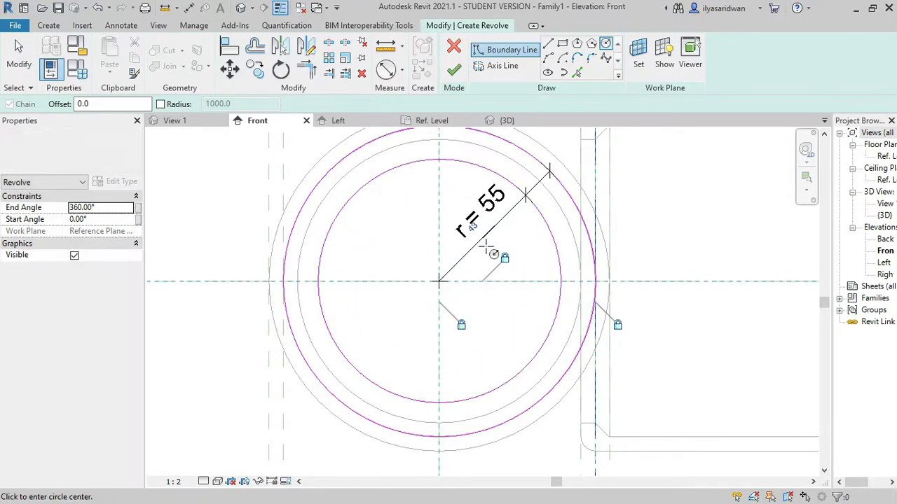
click(494, 254)
drag(462, 228, 490, 286)
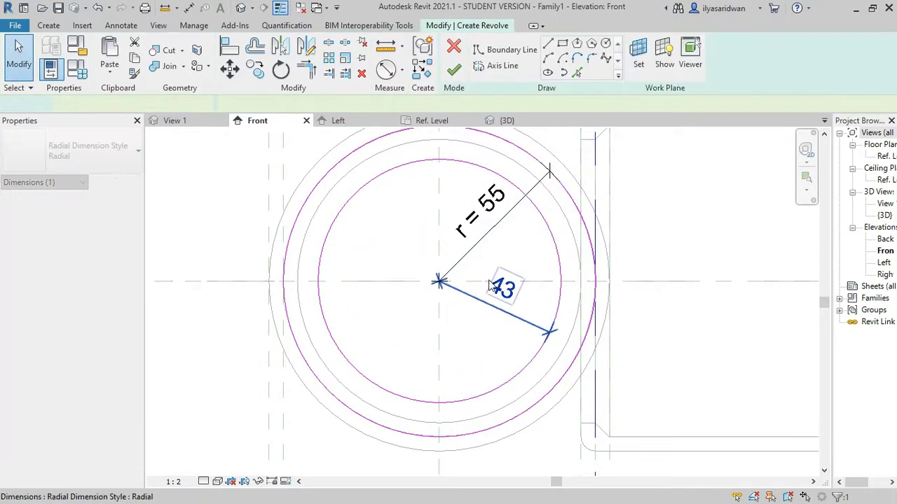
Add instance parameter r1 = r - t, label the inner radius with it, and finish the revolve
click(77, 68)
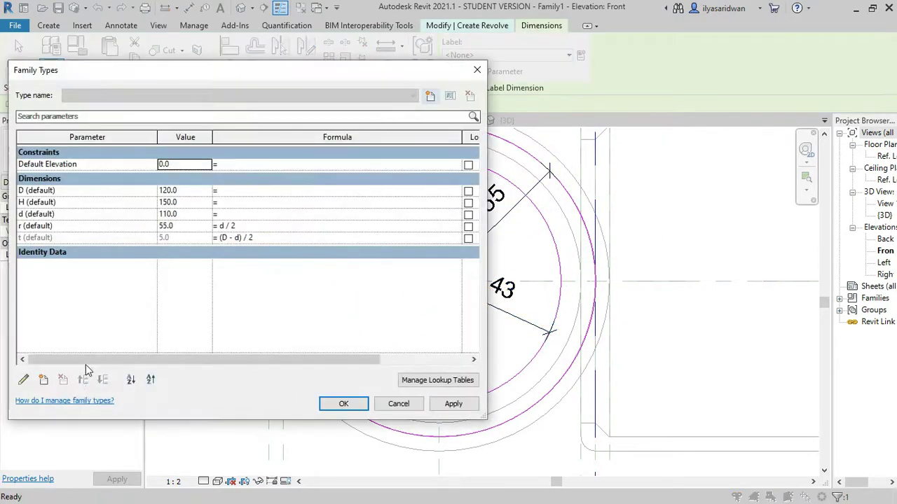
click(43, 381)
text(r1)
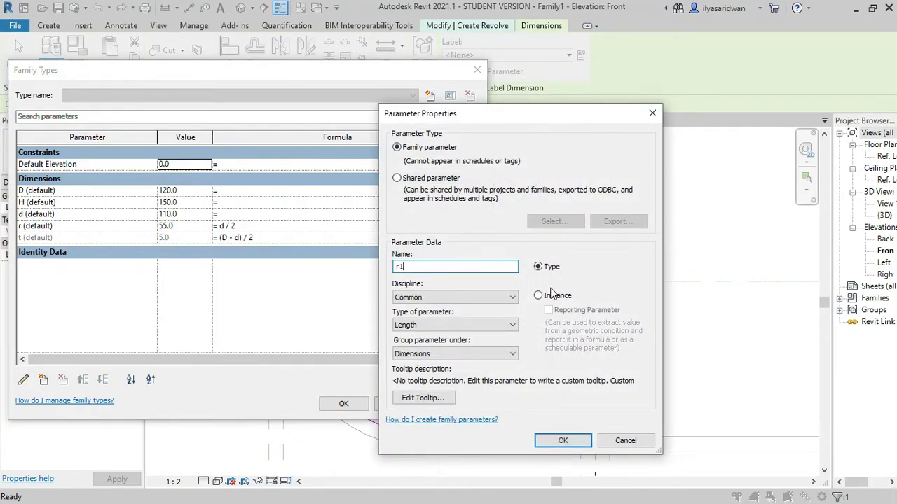
click(551, 294)
click(564, 441)
text(r-t)
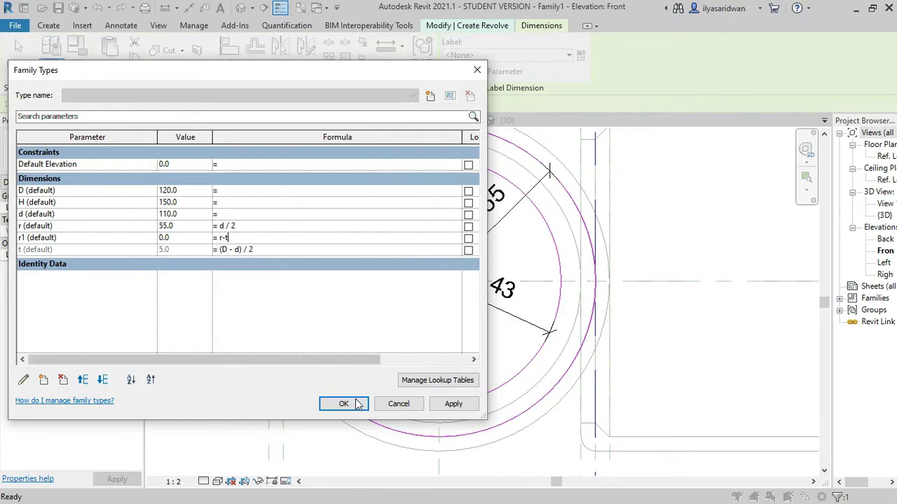
click(357, 405)
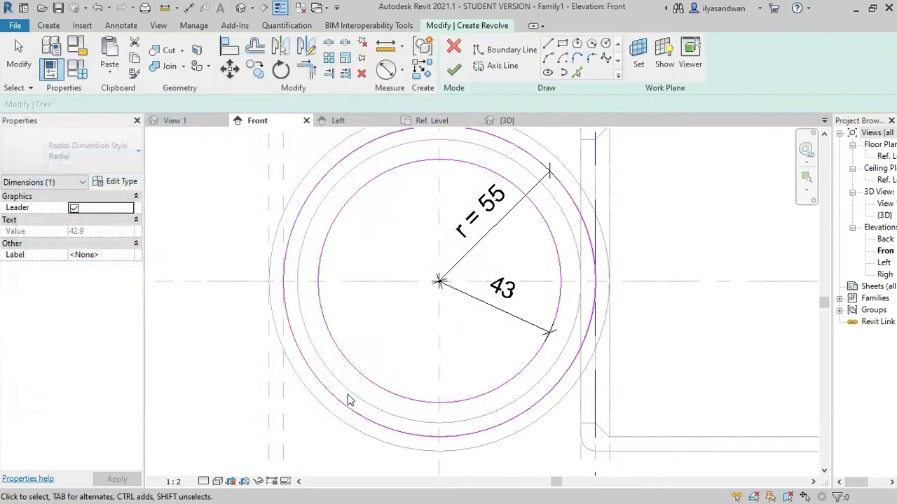
click(503, 294)
click(506, 54)
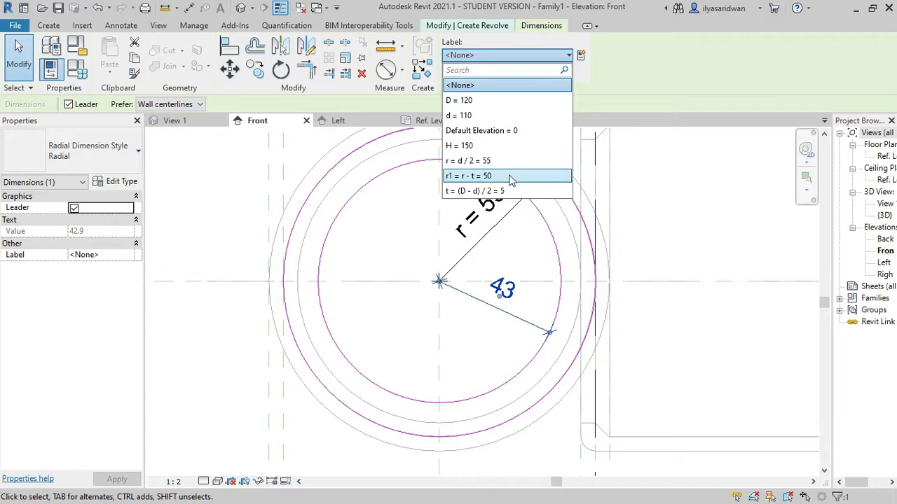
click(511, 175)
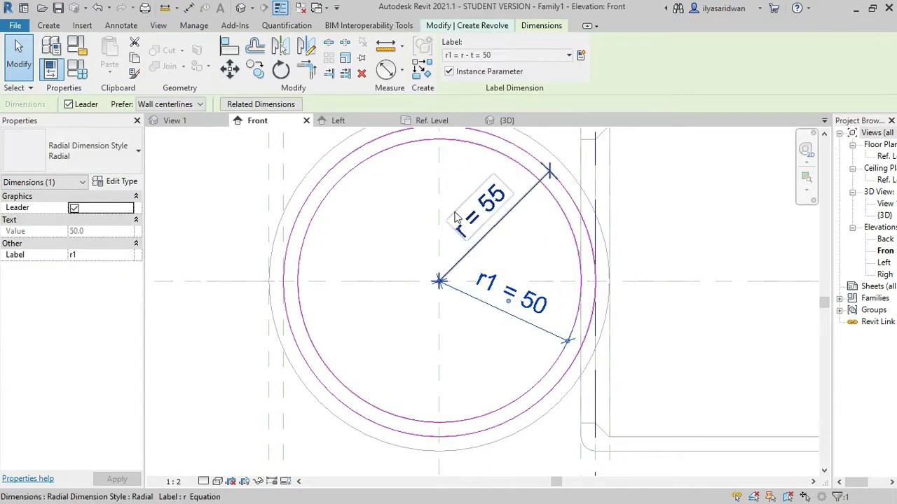
key(Escape)
click(452, 63)
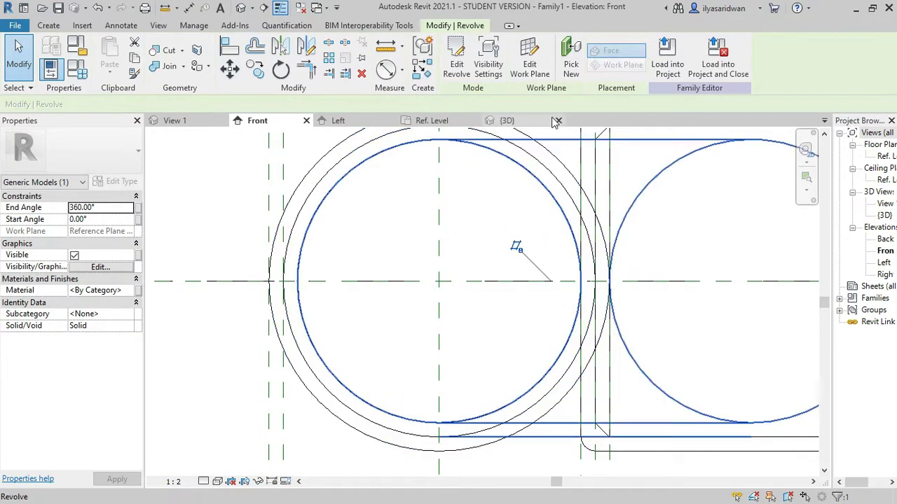
In Ref. Level, set the revolve's End Angle to 0° and Start Angle to 90°
click(427, 121)
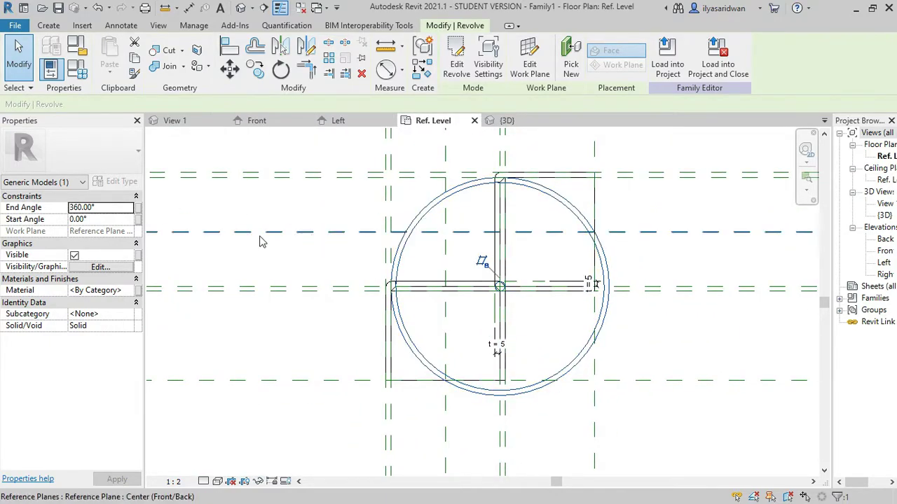
click(113, 207)
text(-90)
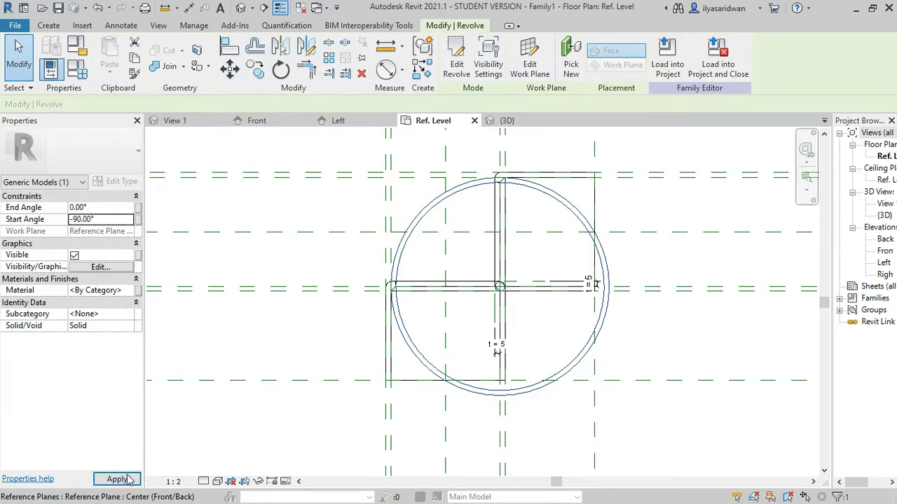
click(117, 479)
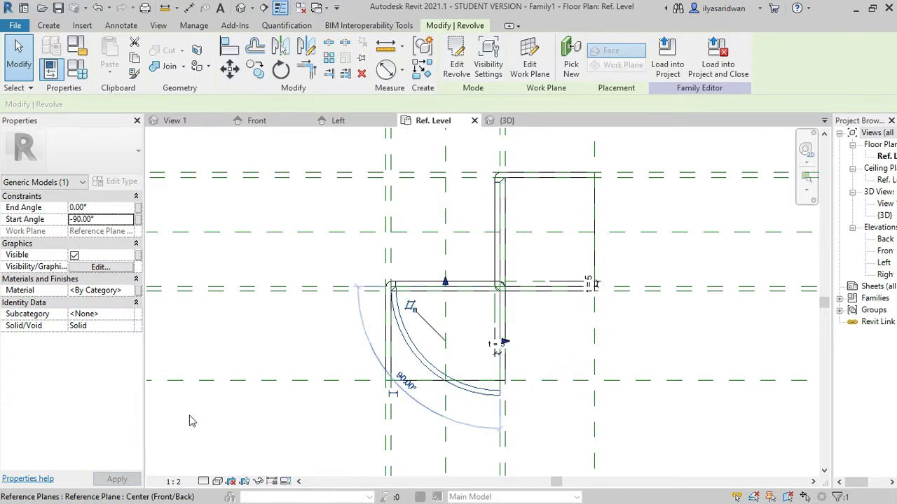
click(48, 220)
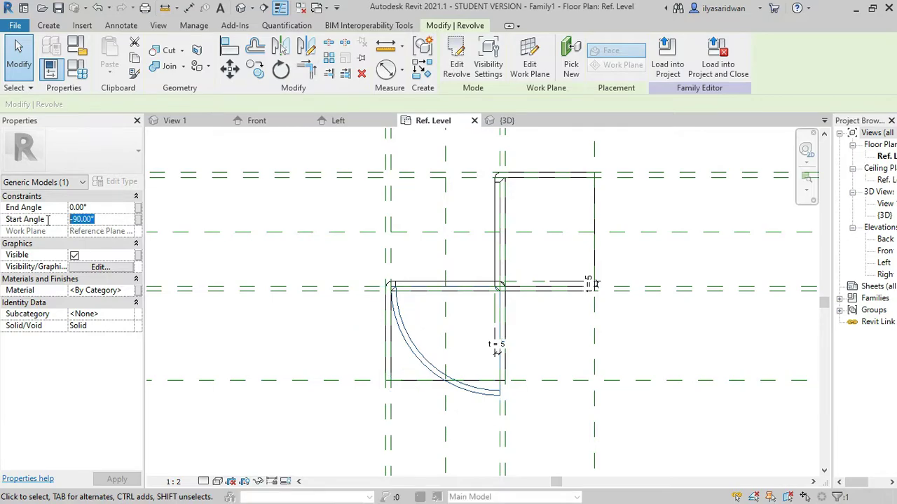
text(90)
click(117, 479)
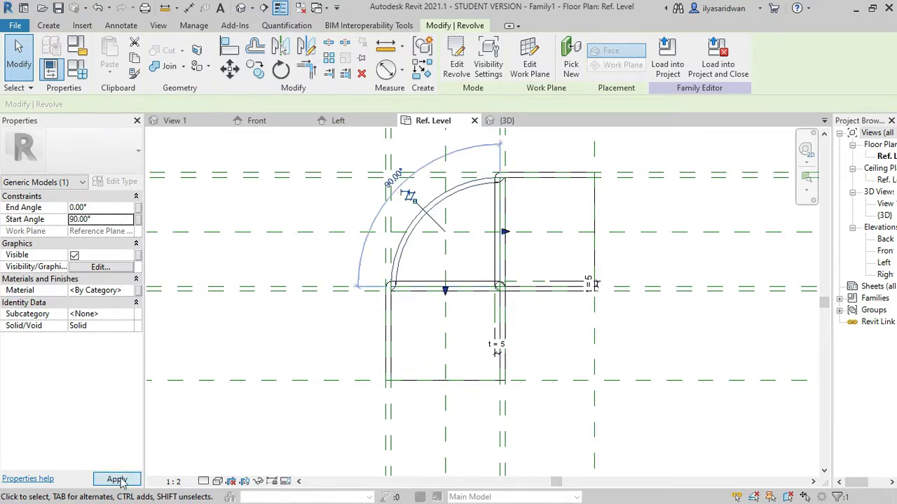
click(464, 202)
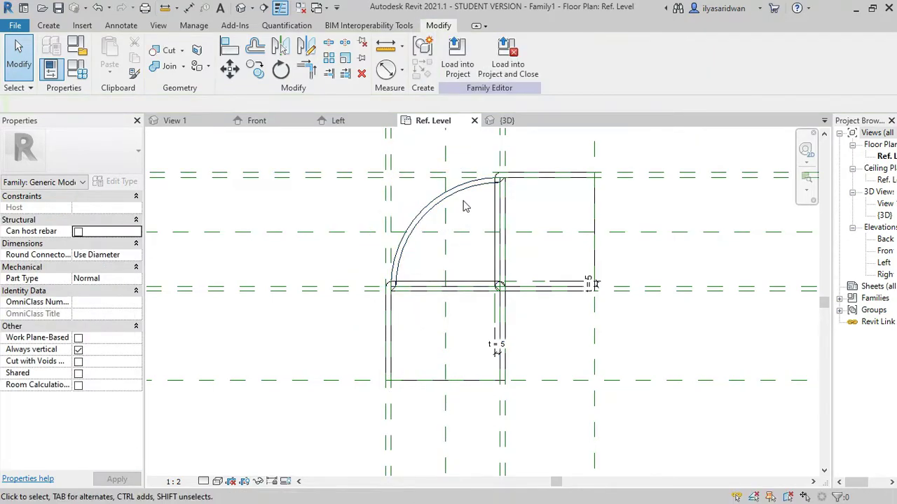
scroll(465, 202, up, 2)
middle_drag(520, 170, 498, 165)
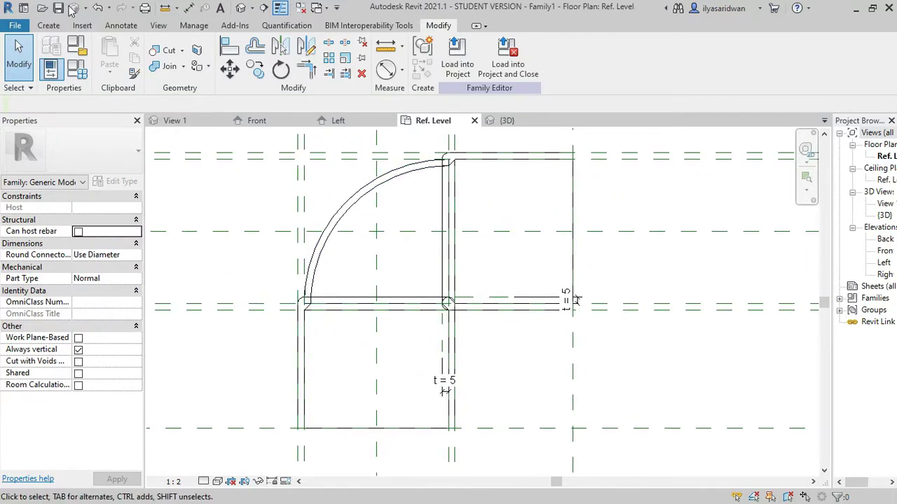
click(510, 122)
Orbit the elbow in 3D, then zoom the Ref. Level plan onto the pipe junction's t = 5 walls
mouse_move(486, 312)
shift+middle_down()
mouse_move(516, 361)
mouse_move(251, 284)
mouse_move(443, 311)
mouse_move(578, 310)
shift+middle_up()
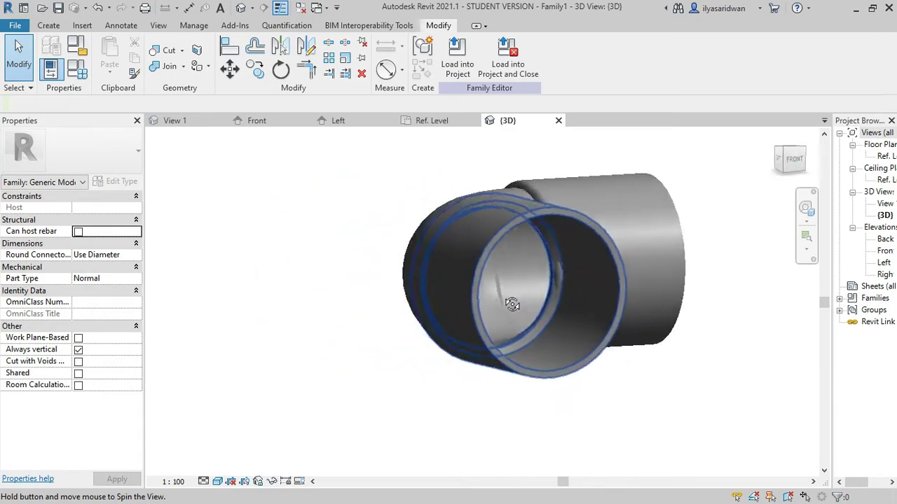
scroll(576, 270, up, 3)
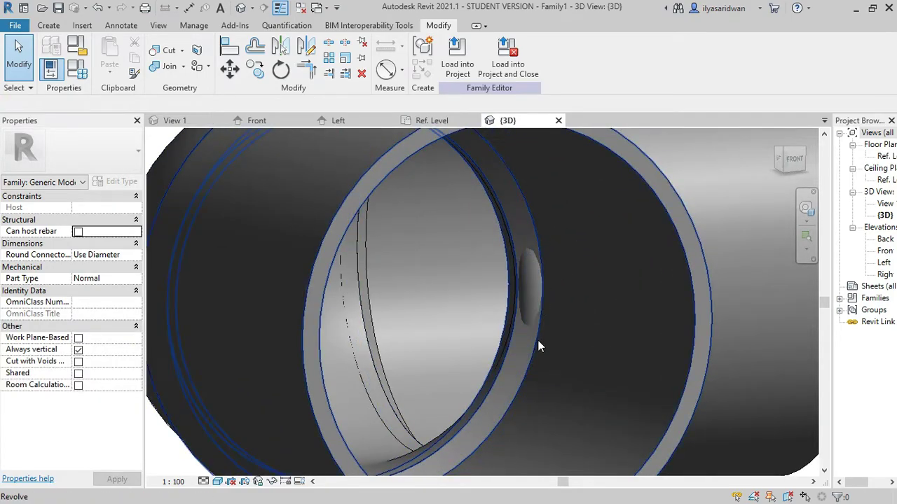
click(435, 120)
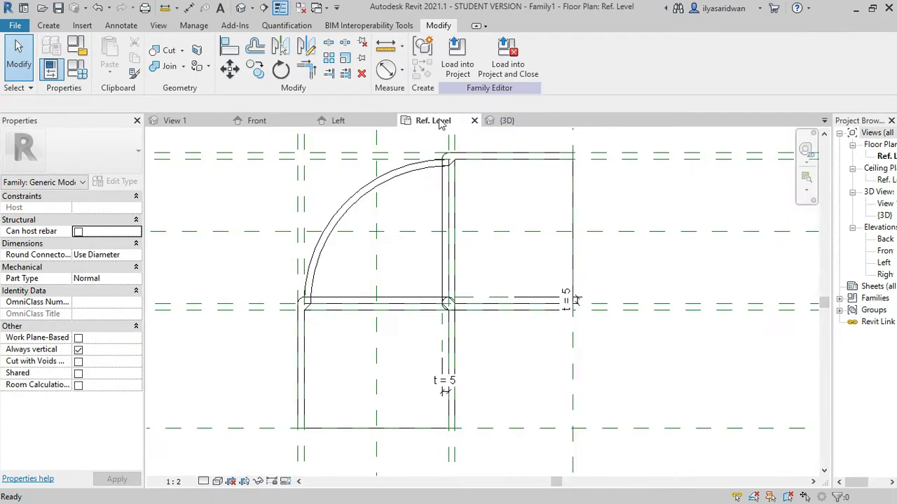
scroll(427, 217, up, 3)
scroll(427, 217, up, 2)
middle_drag(506, 265, 325, 236)
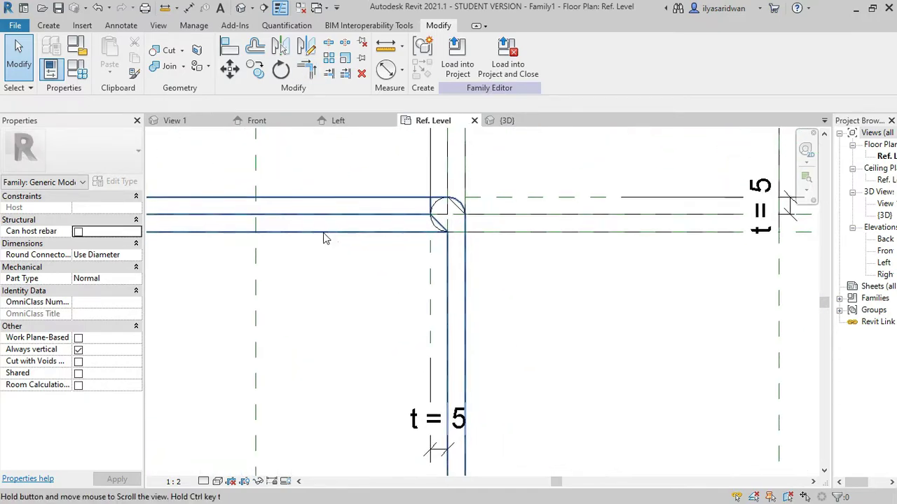
click(49, 27)
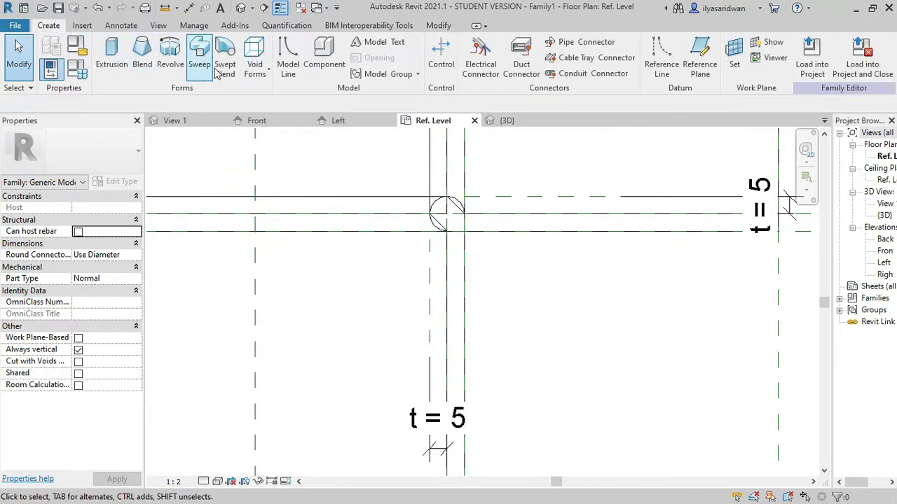
Start a void revolve using the reference plane as its axis
click(257, 65)
click(283, 149)
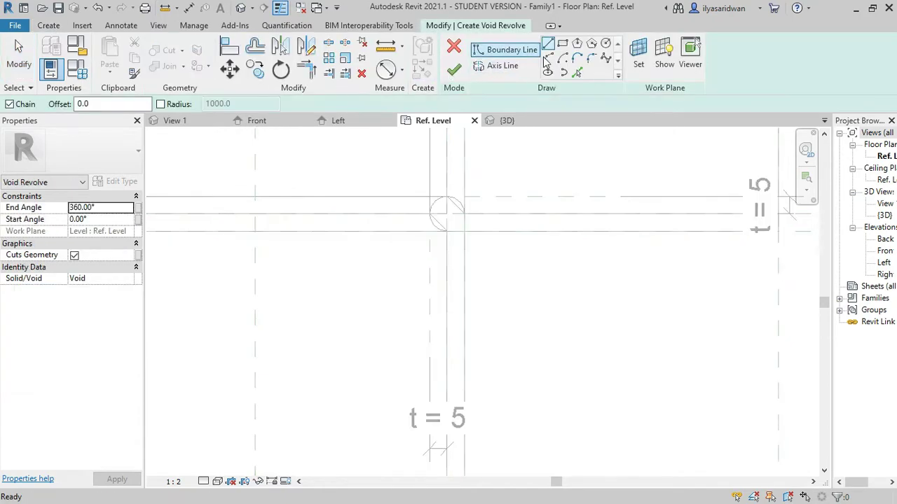
click(498, 65)
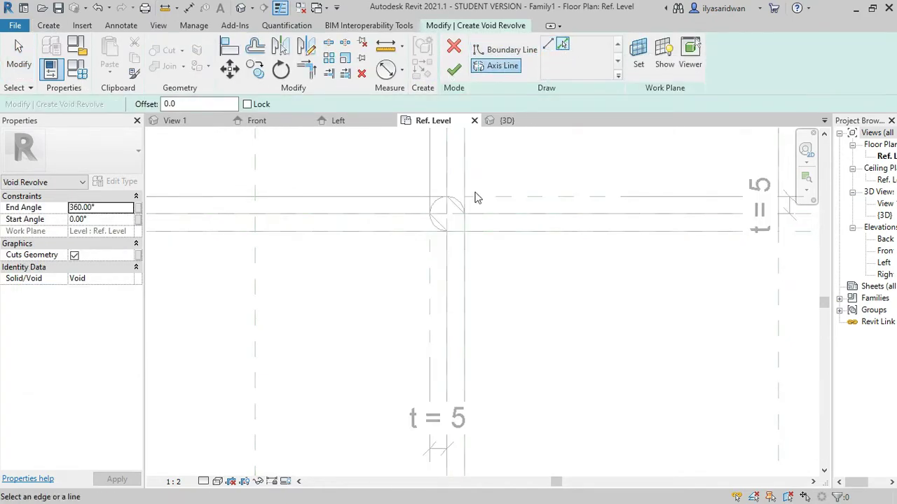
click(255, 273)
key(Escape)
key(Escape)
scroll(496, 296, up, 3)
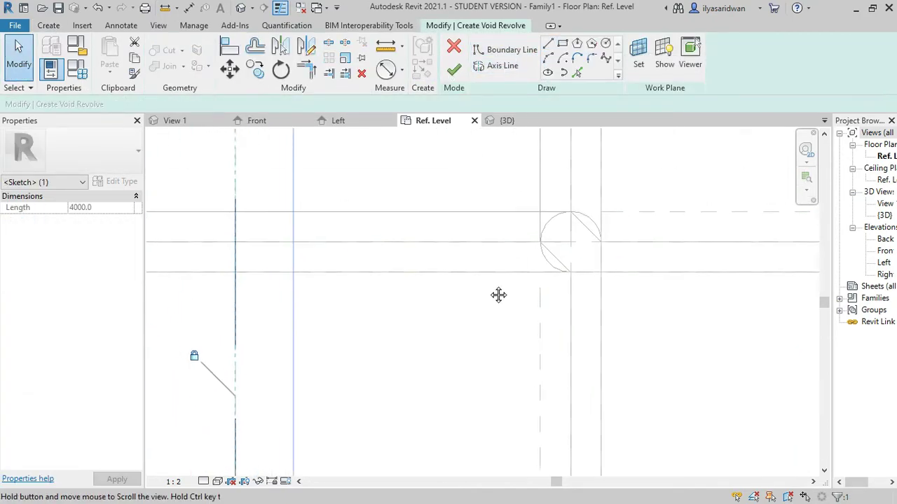
Draw the horizontal and vertical boundary lines of the void profile
click(549, 43)
click(551, 240)
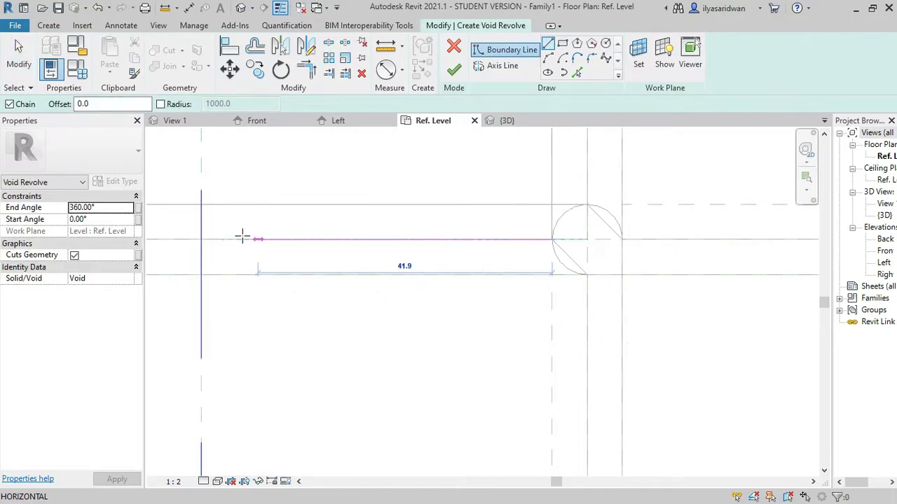
click(202, 239)
click(202, 275)
click(585, 275)
middle_drag(444, 306, 494, 315)
Align the profile edge to the reference plane with AL
key(a)
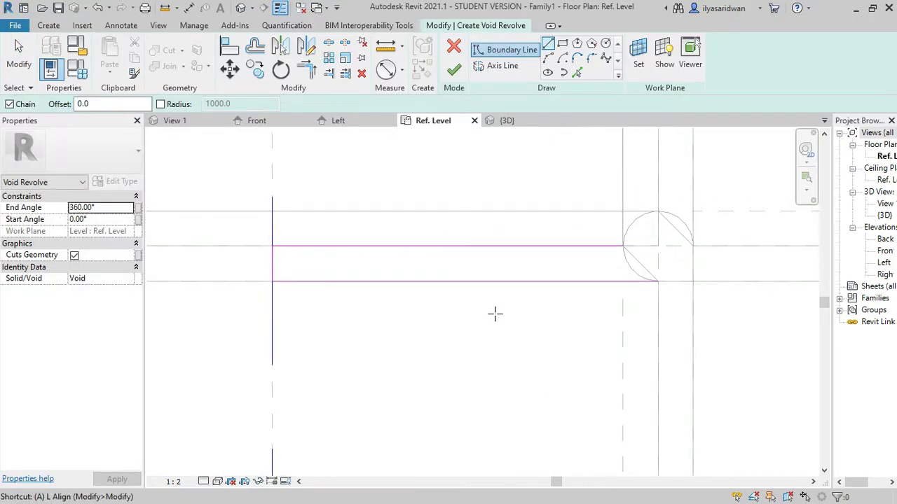
key(l)
click(239, 289)
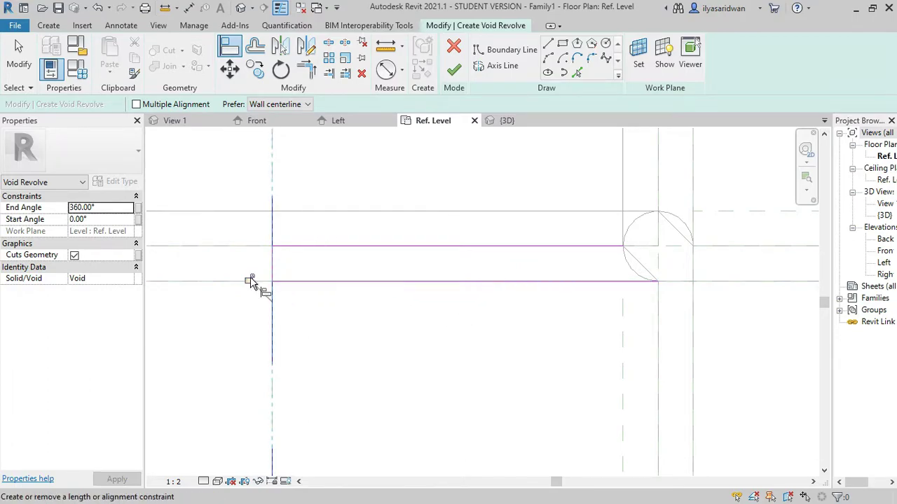
click(241, 247)
click(482, 245)
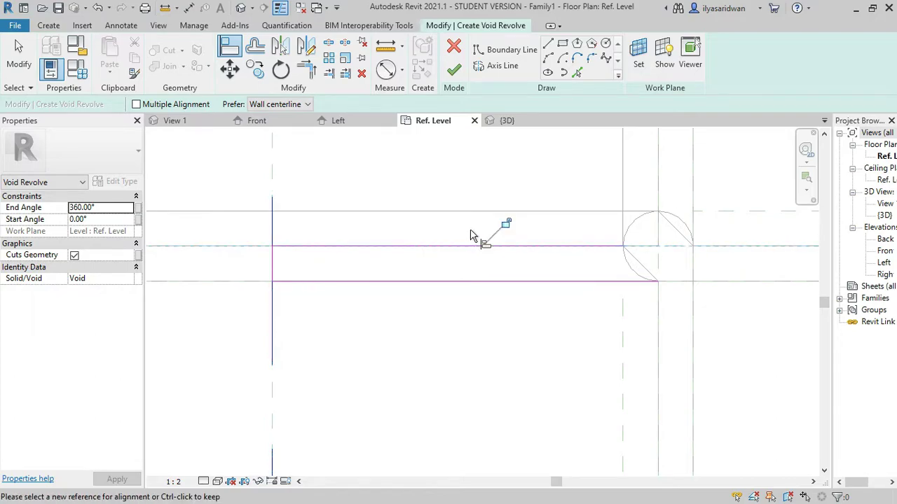
scroll(658, 274, up, 3)
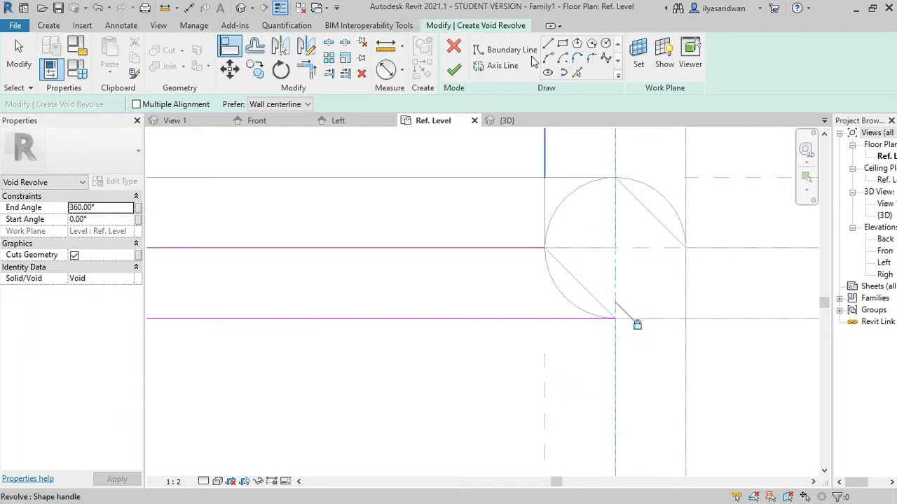
Add the chamfer line from the circle's left intersection to its bottom point and finish the void revolve
click(548, 44)
click(545, 247)
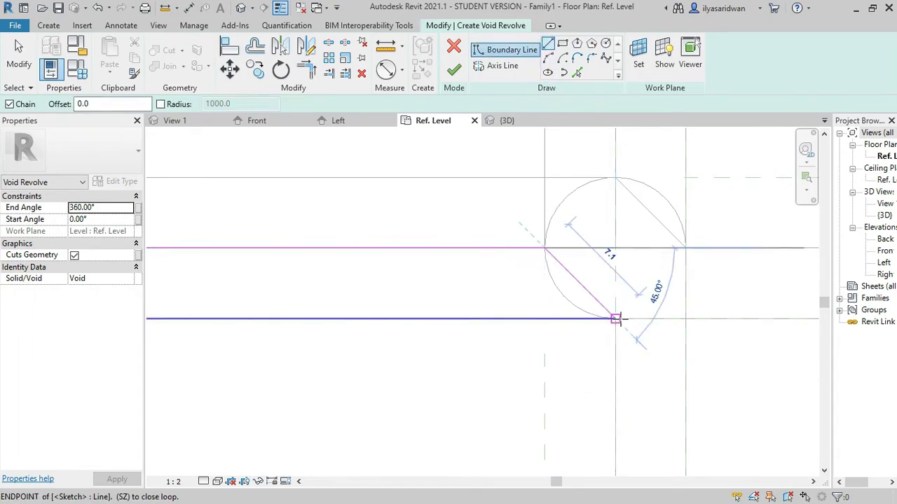
click(615, 317)
mouse_move(606, 314)
middle_down()
mouse_move(505, 291)
mouse_move(611, 337)
middle_up()
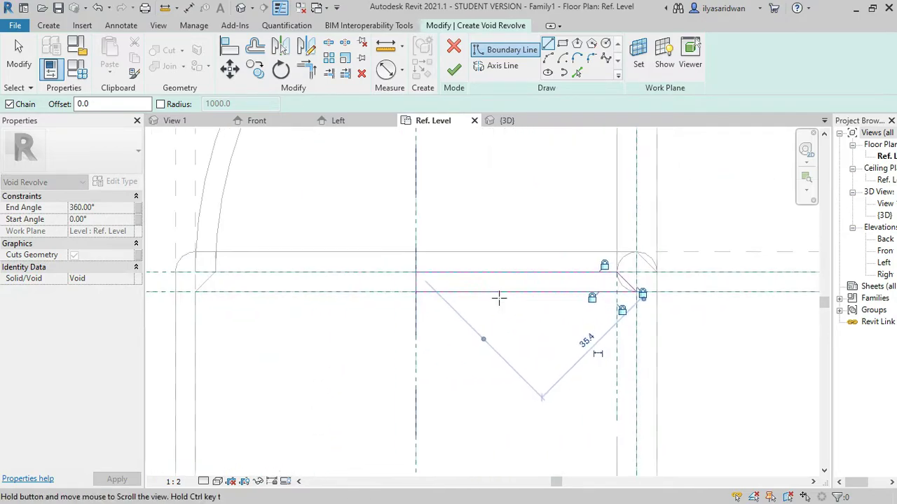
key(Escape)
click(453, 69)
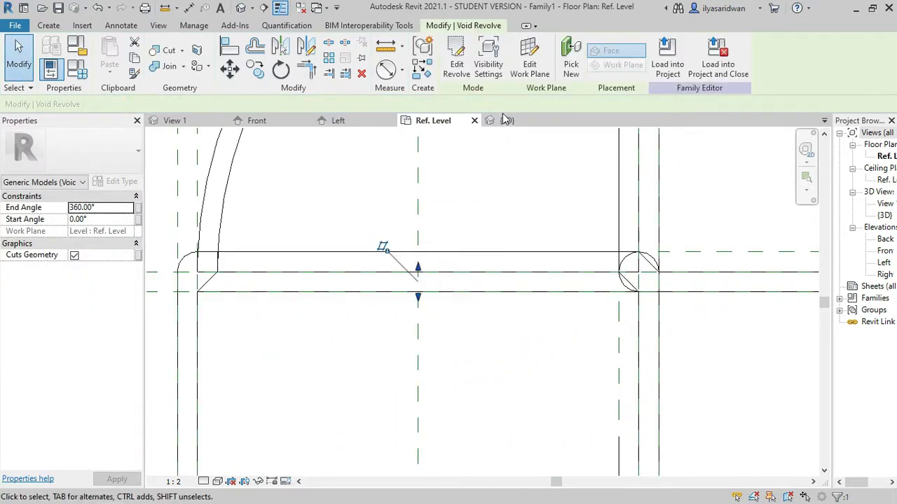
Orbit the elbow in the {3D} view to inspect the void cut
click(506, 119)
scroll(509, 297, up, 5)
mouse_move(569, 288)
shift+middle_down()
mouse_move(534, 298)
mouse_move(565, 280)
mouse_move(530, 235)
shift+middle_up()
scroll(643, 245, down, 3)
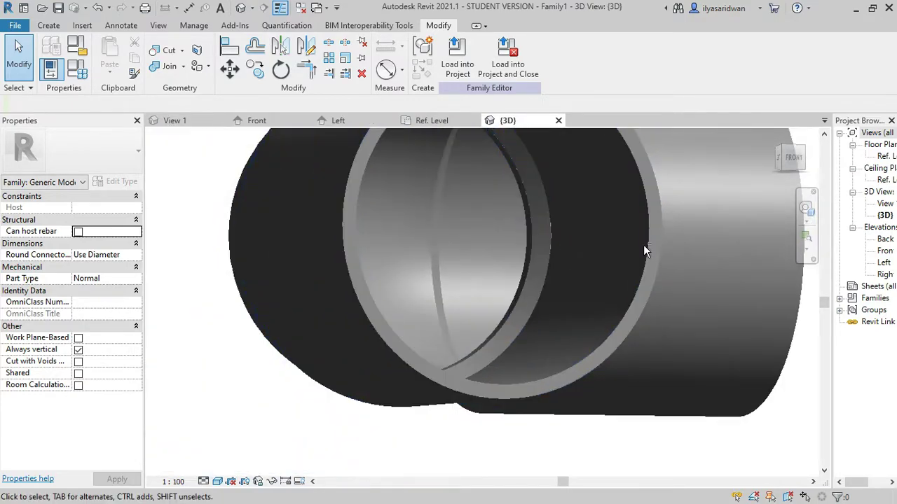
shift+middle_drag(643, 245, 427, 281)
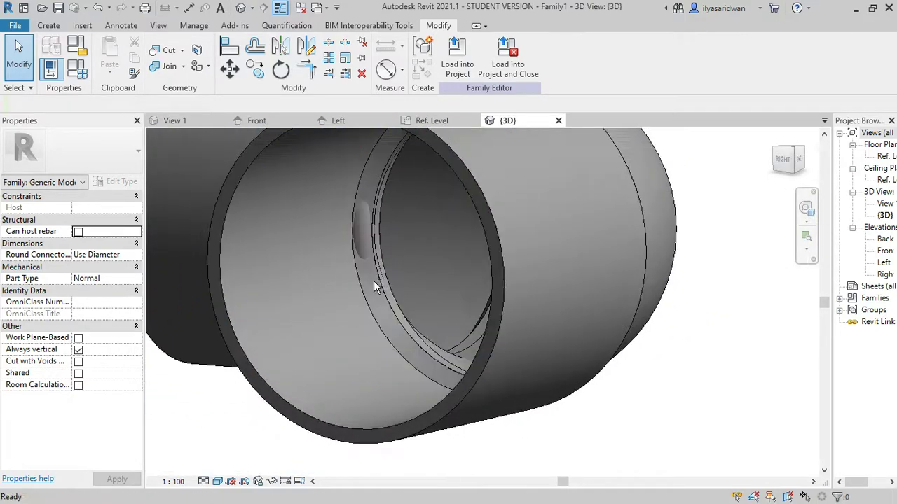
Edit the void revolve, check the stepped socket recess, and return to the Ref. Level plan
click(429, 122)
double_click(420, 280)
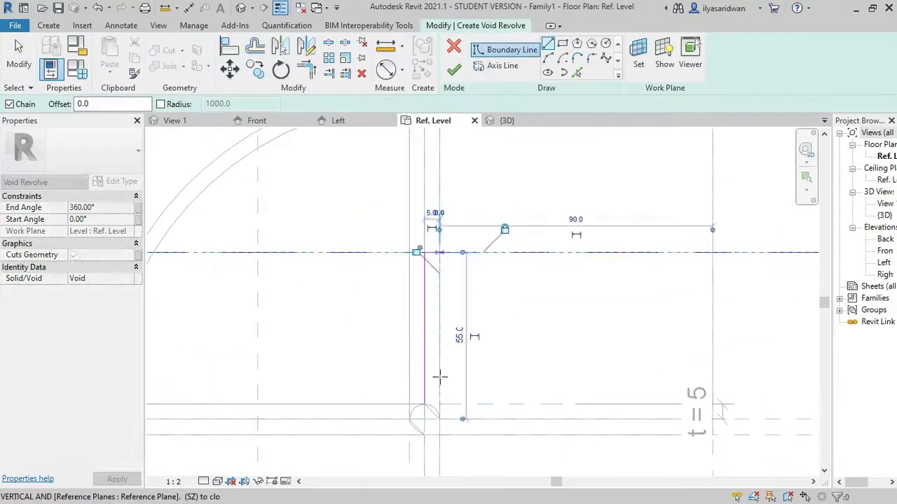
scroll(426, 245, up, 2)
scroll(430, 328, up, 2)
mouse_move(480, 320)
shift+middle_down()
mouse_move(592, 316)
mouse_move(456, 333)
shift+middle_up()
mouse_move(369, 290)
shift+middle_down()
mouse_move(380, 227)
mouse_move(342, 253)
mouse_move(491, 291)
shift+middle_up()
key(Escape)
scroll(341, 252, down, 3)
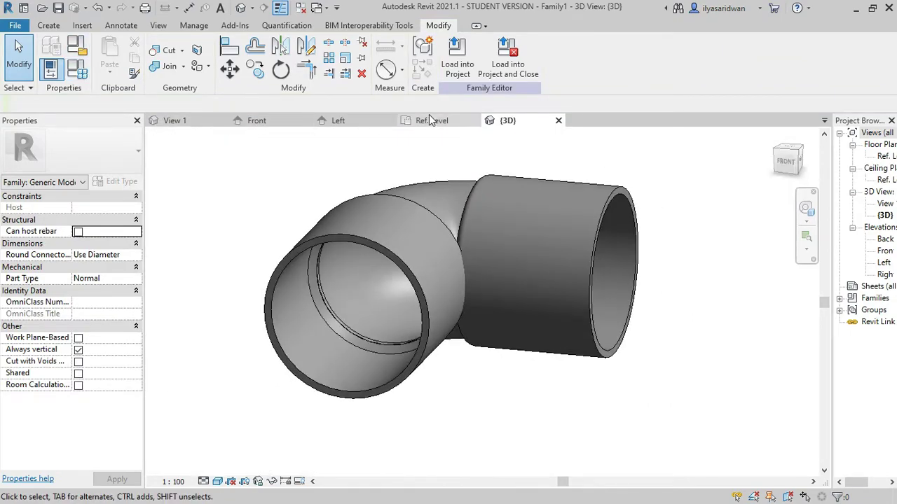
click(428, 119)
click(48, 21)
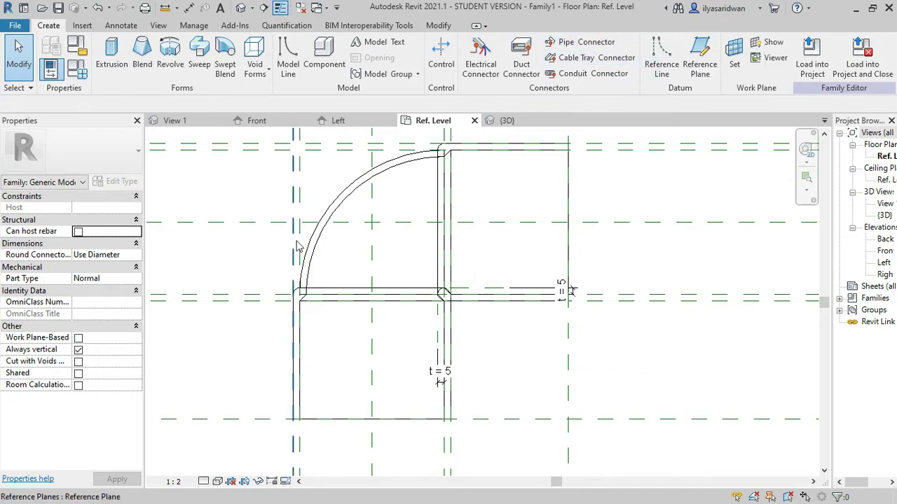
Name the horizontal reference plane 'Pipe Connector H'
scroll(291, 273, down, 2)
mouse_move(291, 273)
middle_down()
mouse_move(396, 276)
mouse_move(473, 324)
middle_up()
click(367, 298)
scroll(344, 303, up, 2)
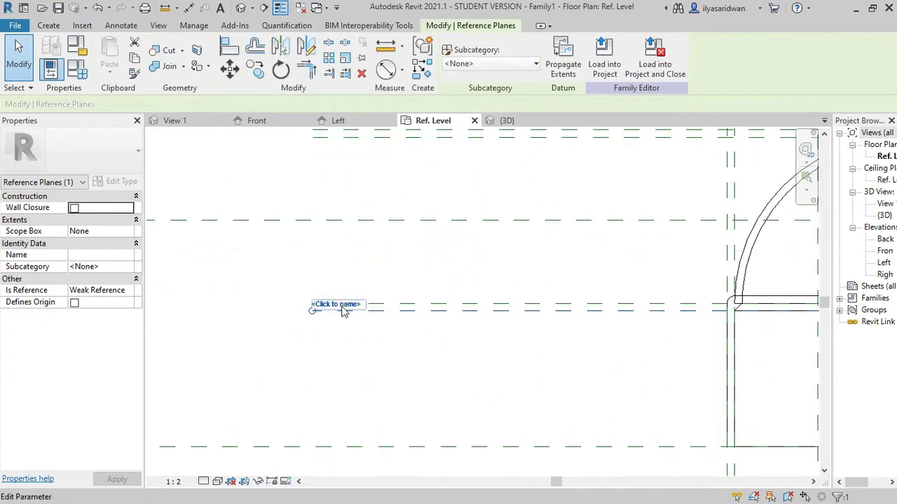
click(344, 302)
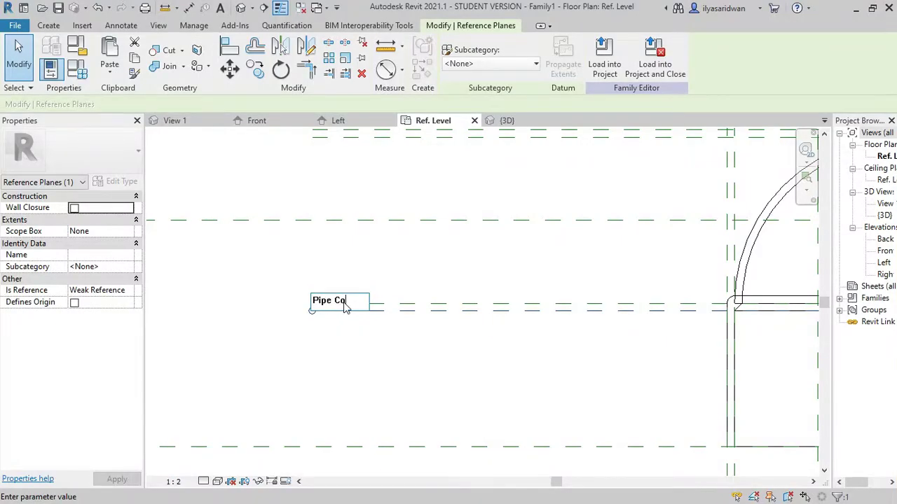
key(Return)
Name the vertical reference plane 'Pipe Connector V'
middle_drag(464, 269, 281, 280)
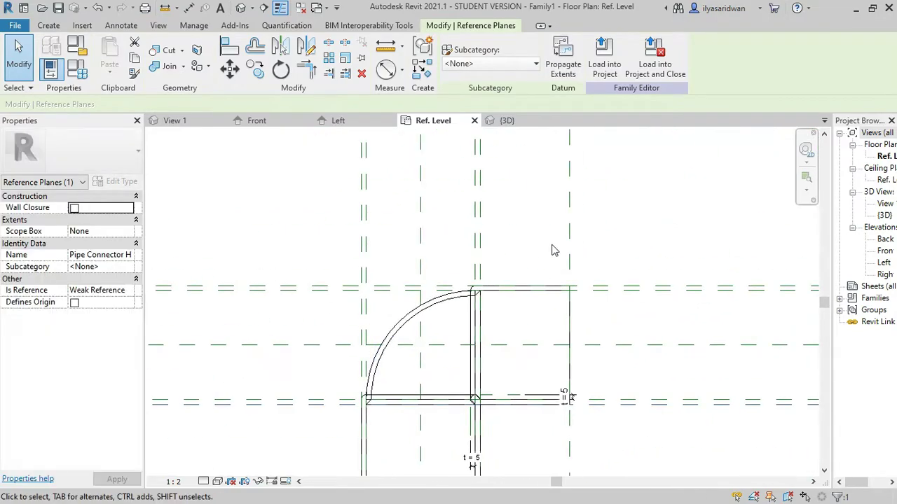
click(464, 225)
scroll(464, 225, up, 2)
middle_drag(457, 203, 471, 287)
click(473, 240)
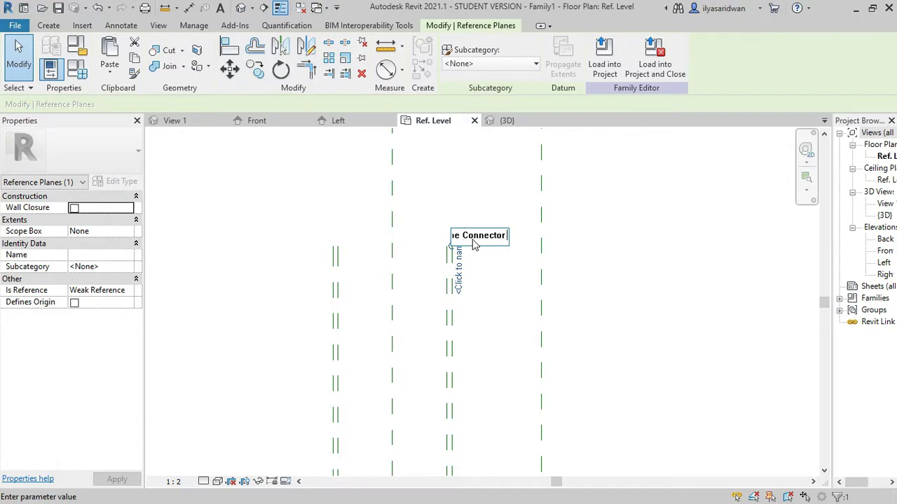
key(Return)
middle_drag(267, 235, 372, 243)
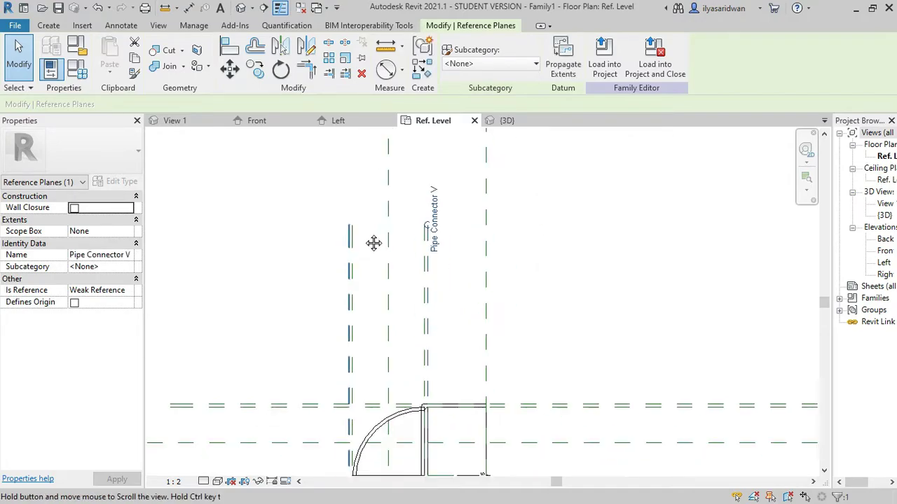
scroll(421, 301, down, 2)
middle_drag(449, 336, 454, 346)
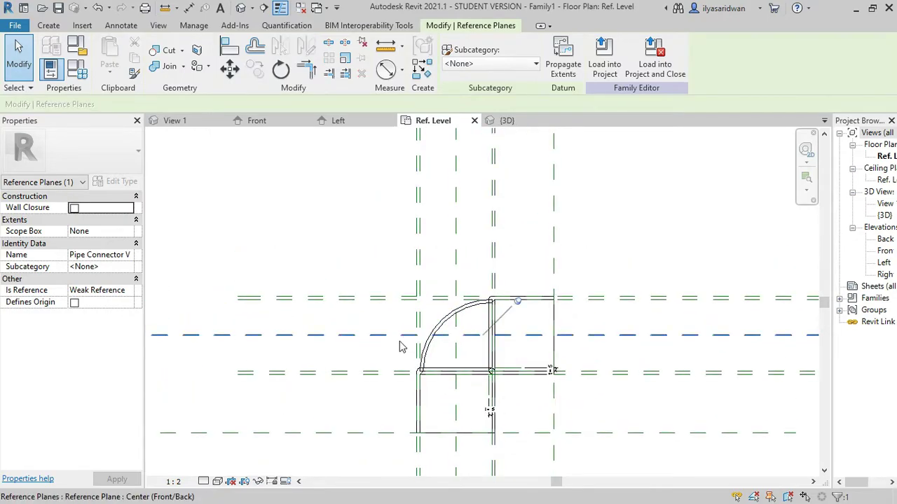
click(373, 355)
click(48, 25)
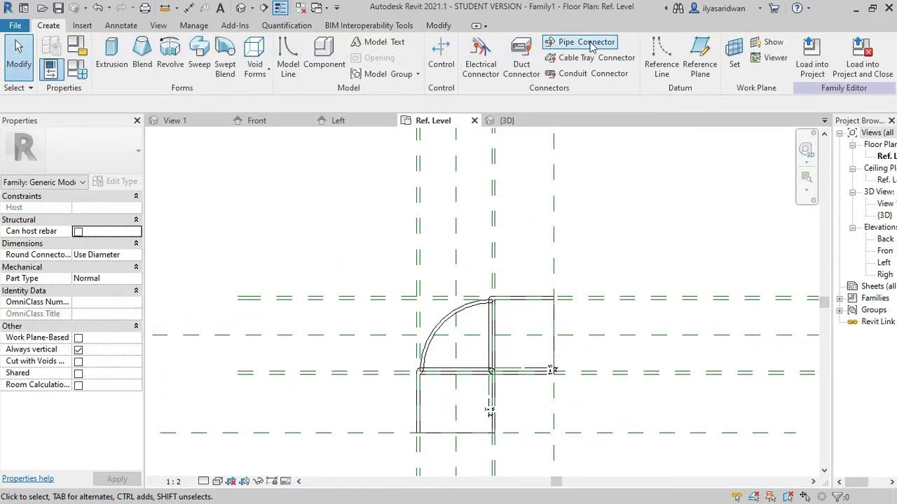
Place a pipe connector on the Pipe Connector H work plane
click(637, 40)
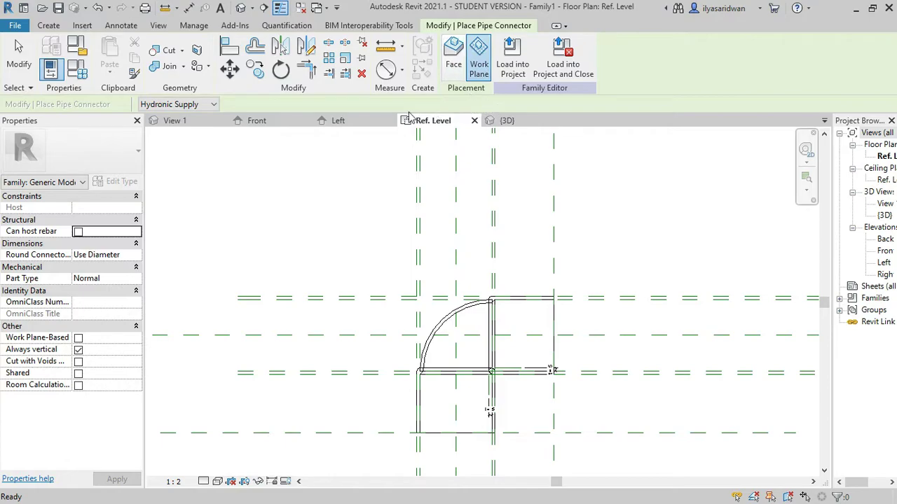
click(490, 258)
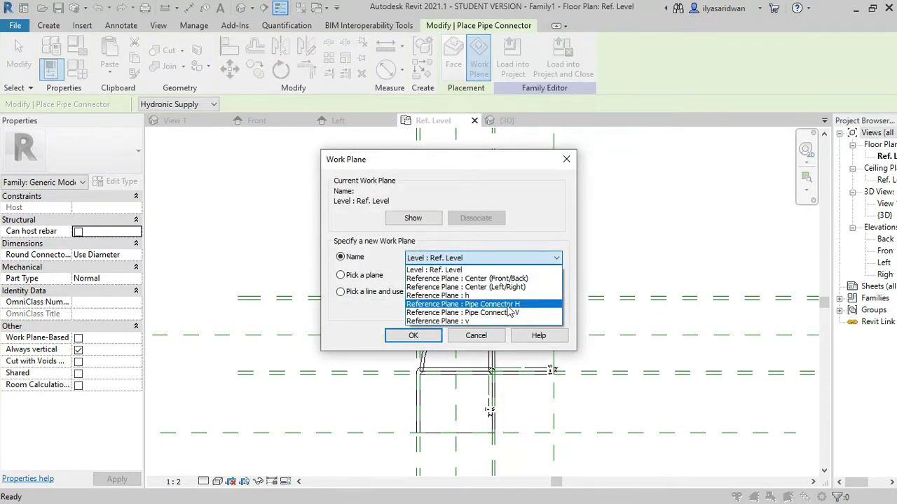
click(509, 306)
click(416, 335)
Place a second pipe connector on the Pipe Connector V work plane
click(49, 25)
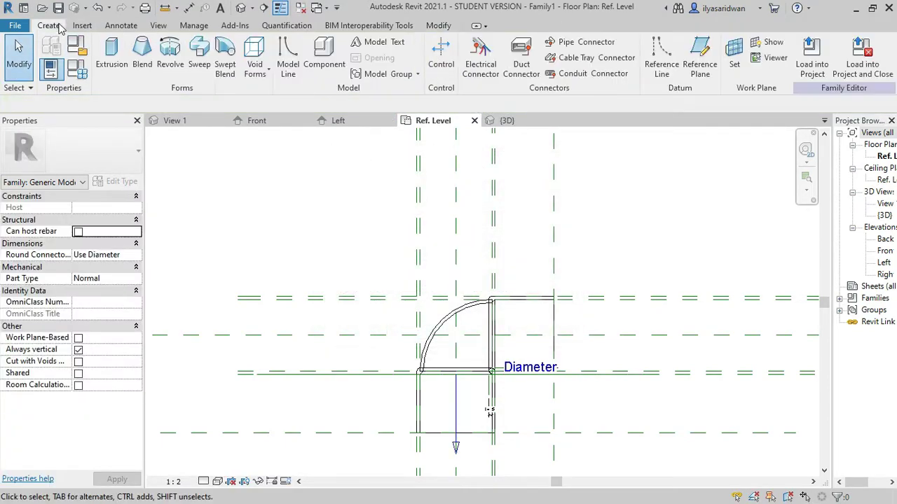
click(638, 40)
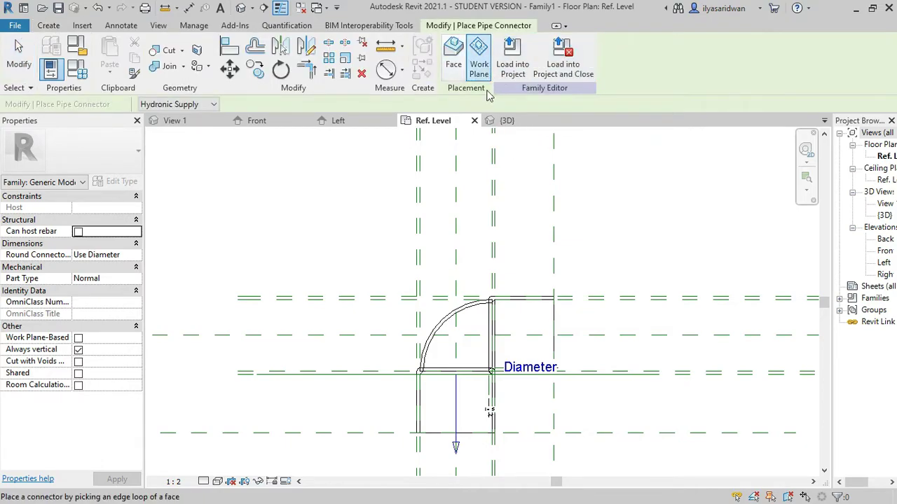
click(479, 59)
click(501, 257)
click(496, 320)
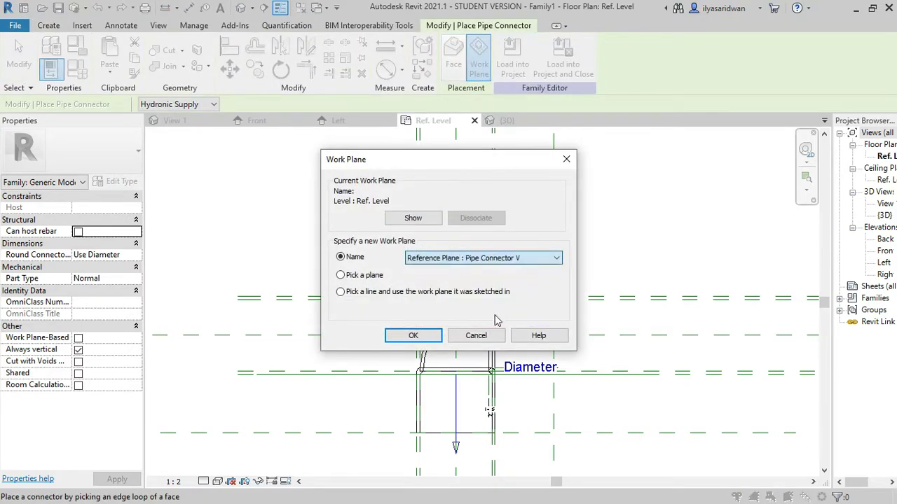
click(413, 335)
Select the connectors to check their properties, then bring up the Elbow Size Lookup sheet
scroll(476, 406, up, 2)
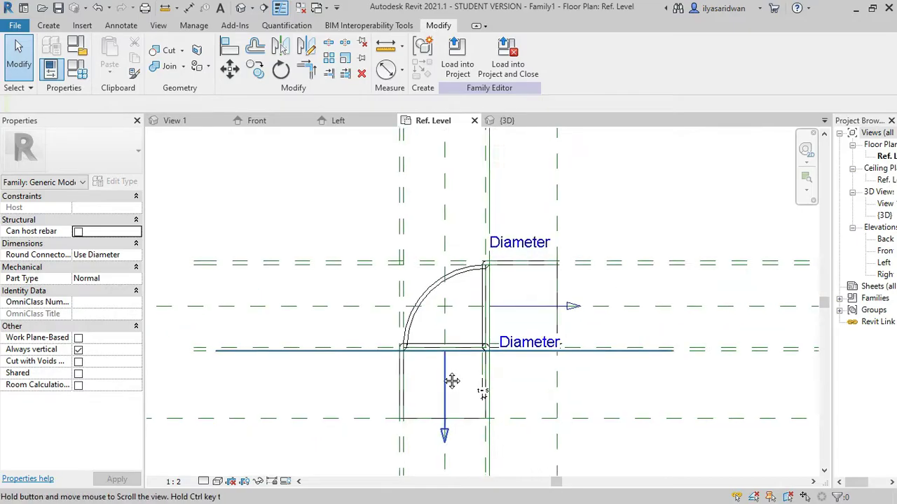
scroll(477, 406, up, 1)
click(468, 366)
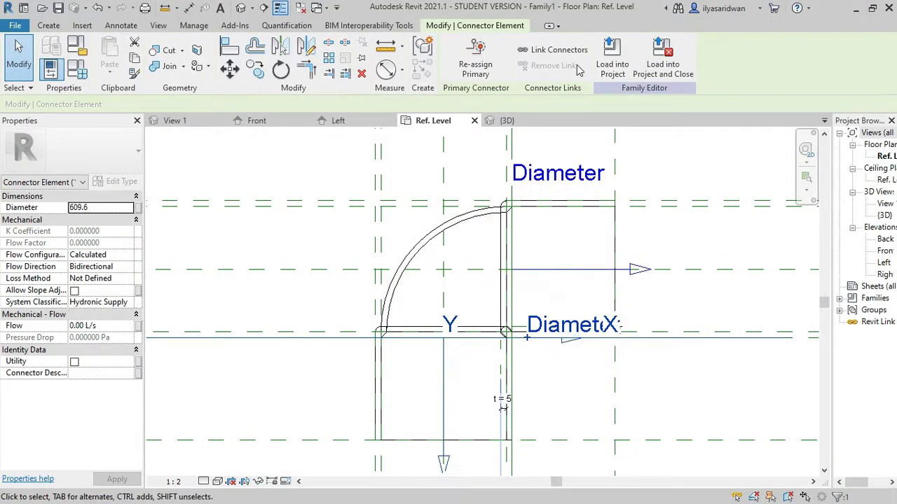
click(559, 50)
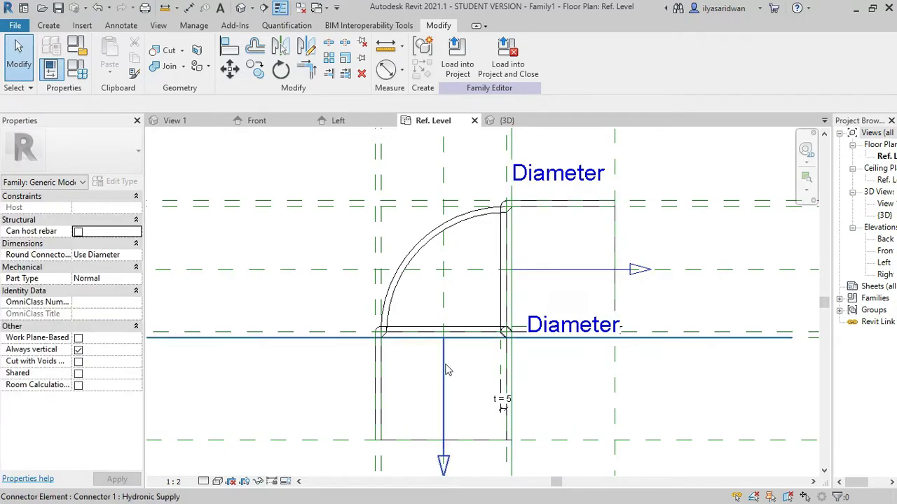
click(497, 277)
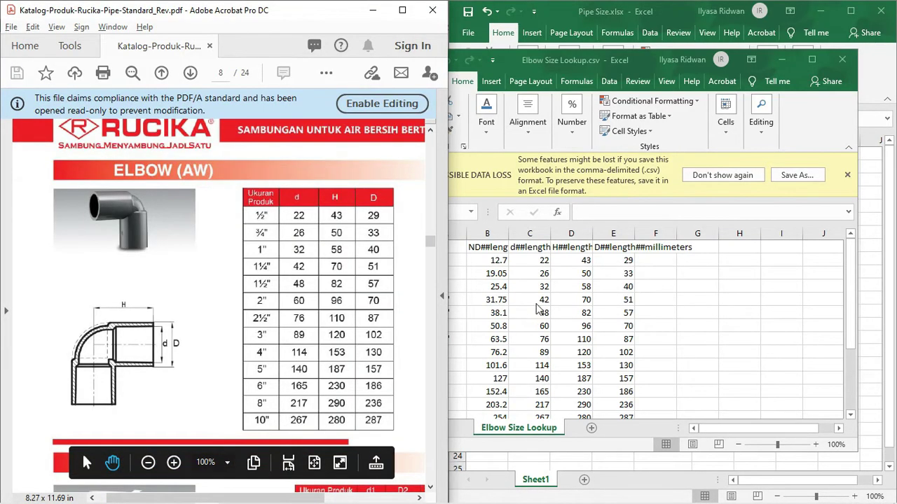
click(536, 308)
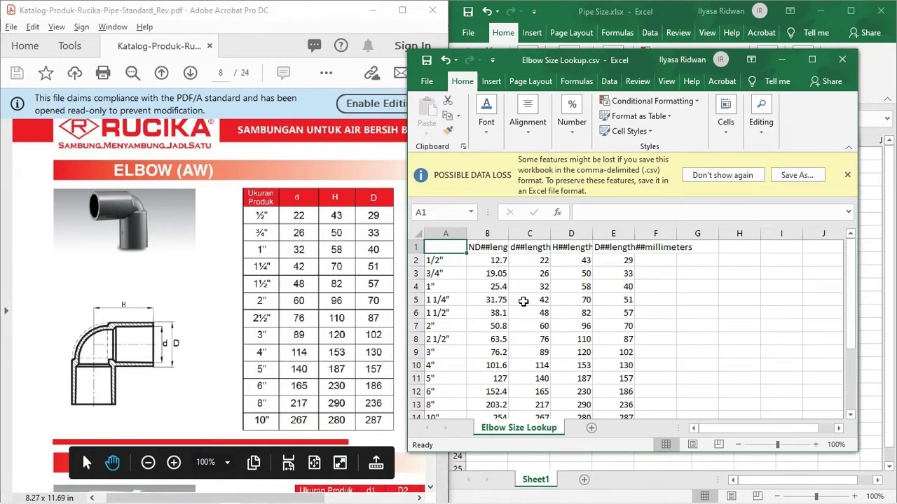
Check the nominal diameter in cell B6 of Elbow Size Lookup.csv, then return to Revit
click(476, 252)
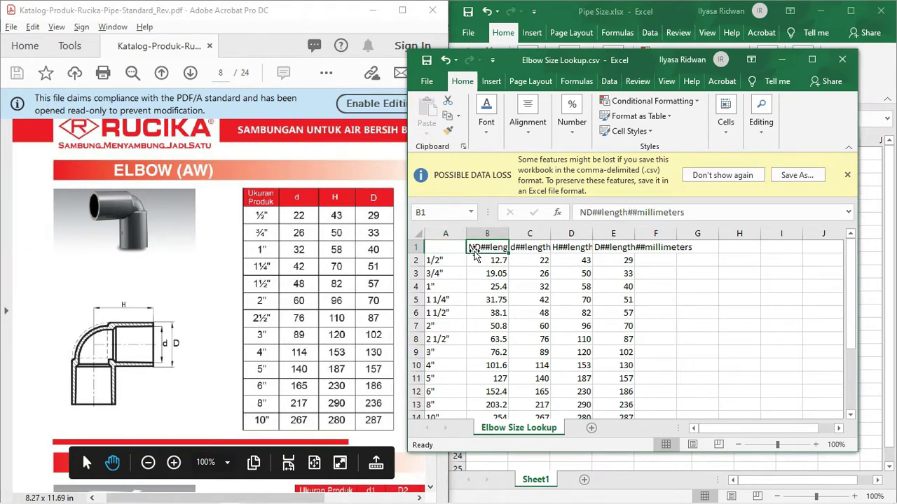
click(492, 313)
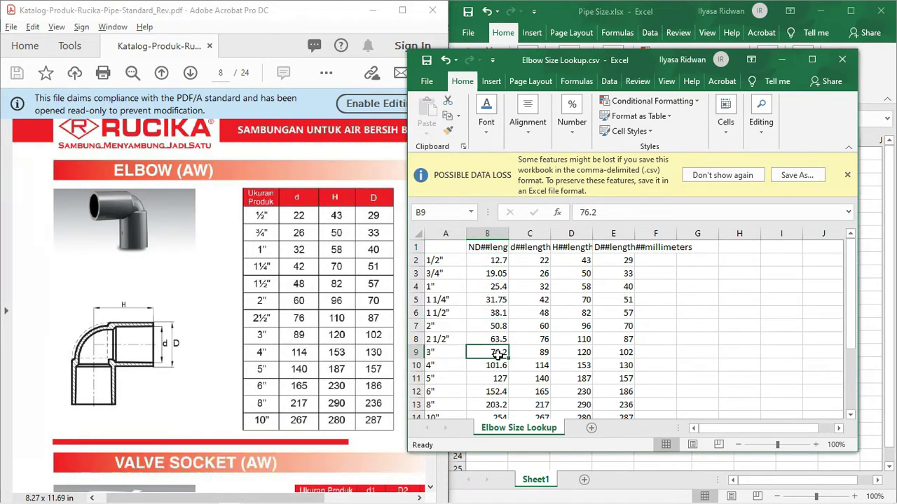
key(super)
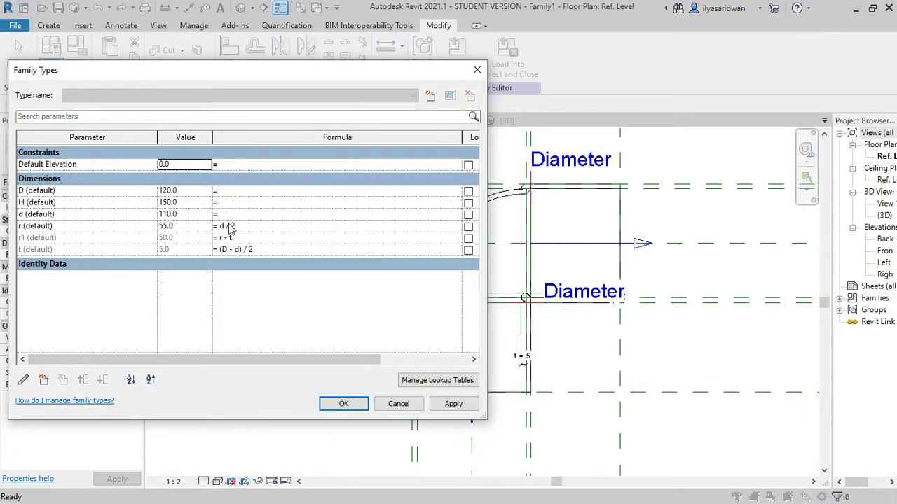
Add a Nominal Diameter instance parameter to the family
click(43, 380)
text(Nominal Diameter)
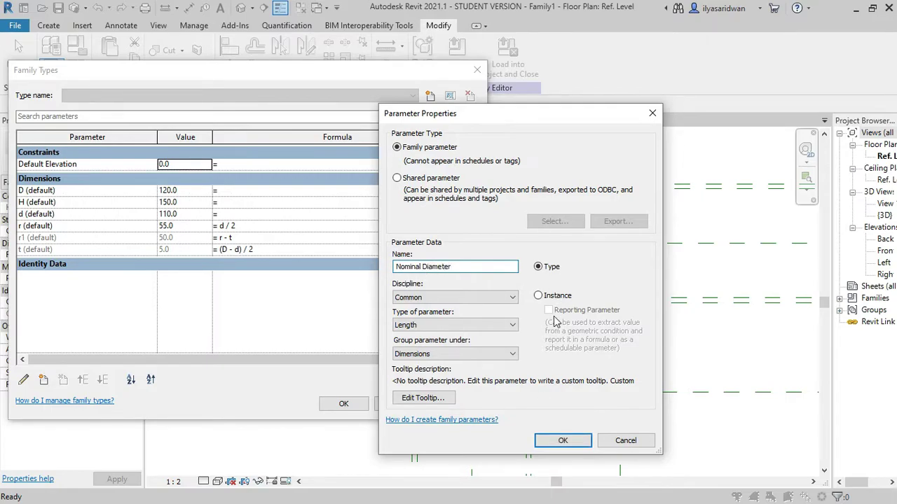
click(538, 295)
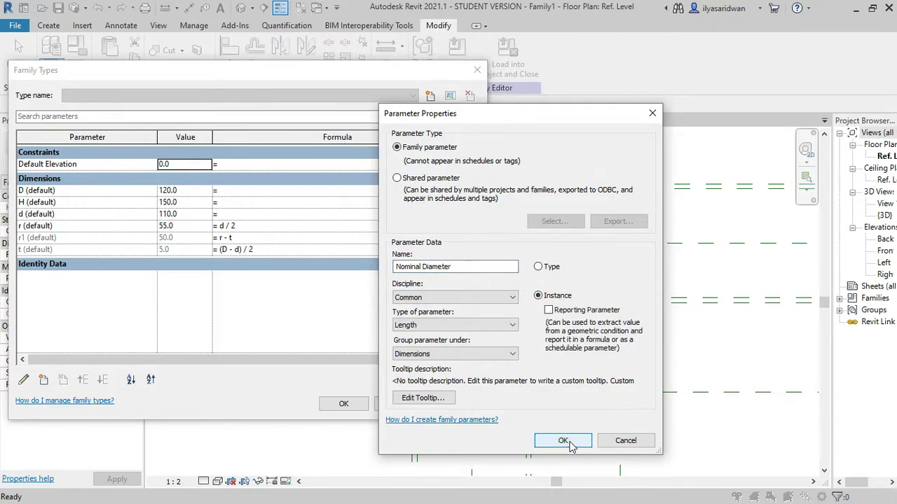
click(562, 440)
key(super)
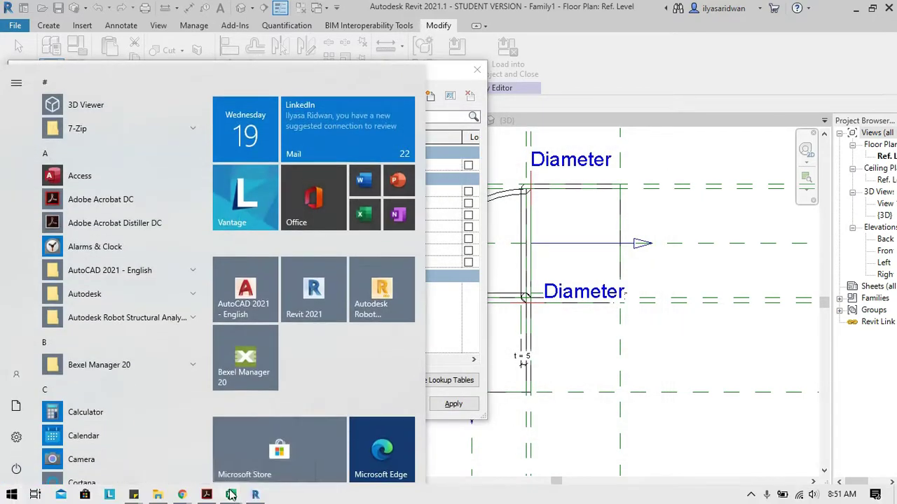
click(178, 175)
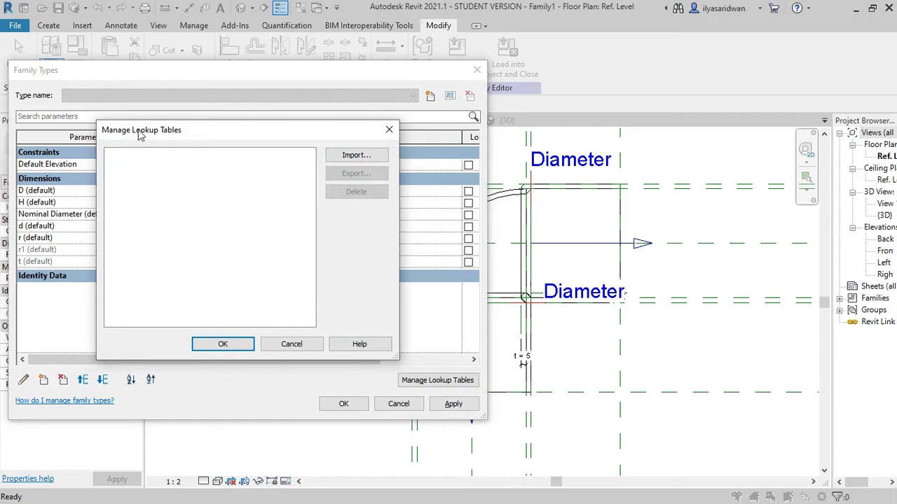
key(Escape)
Import Elbow Size Lookup.csv through Manage Lookup Tables
click(438, 381)
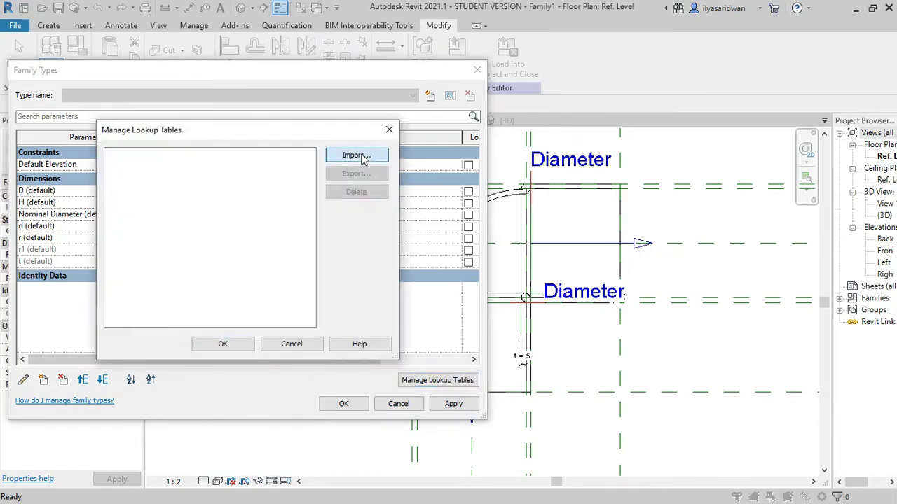
click(356, 155)
key(super)
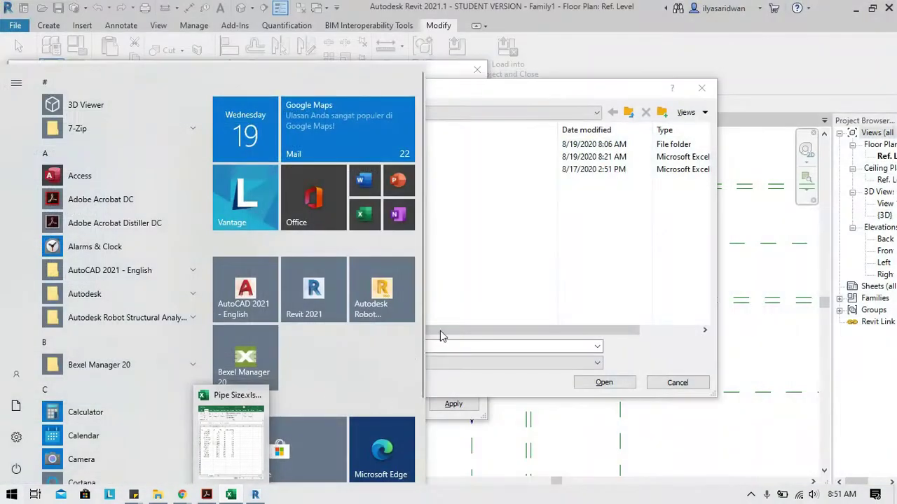
click(441, 336)
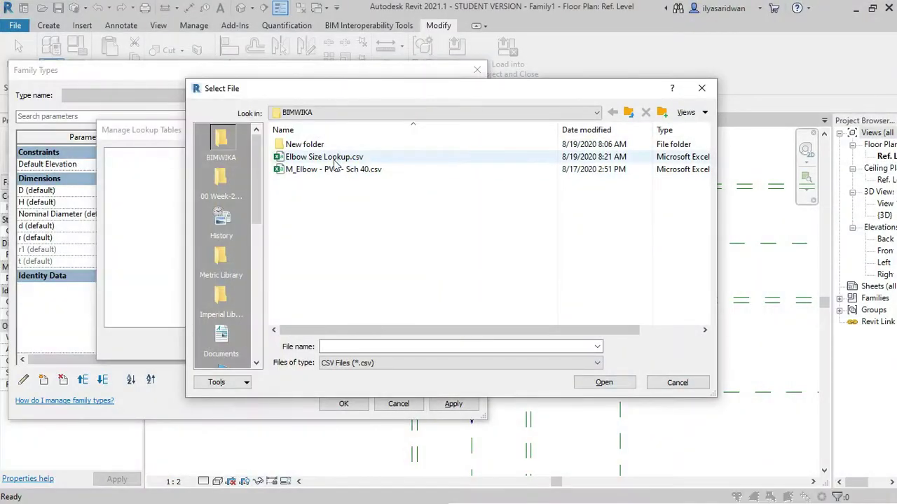
double_click(315, 123)
Create a Text parameter named Lookup Table Name, grouped under Other
click(223, 344)
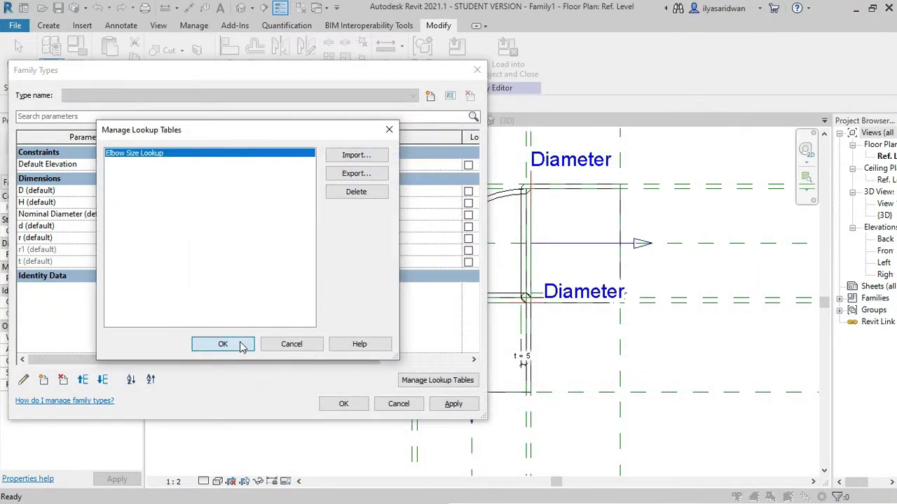
click(43, 379)
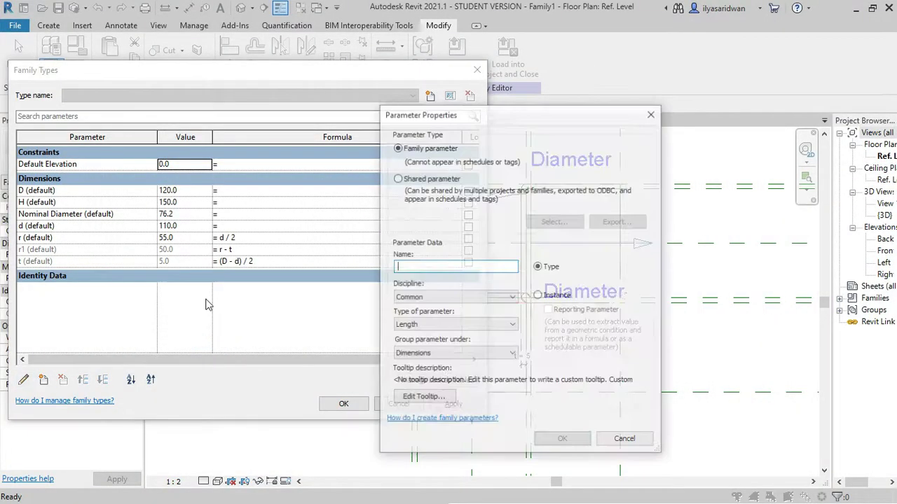
click(456, 324)
click(449, 150)
click(455, 354)
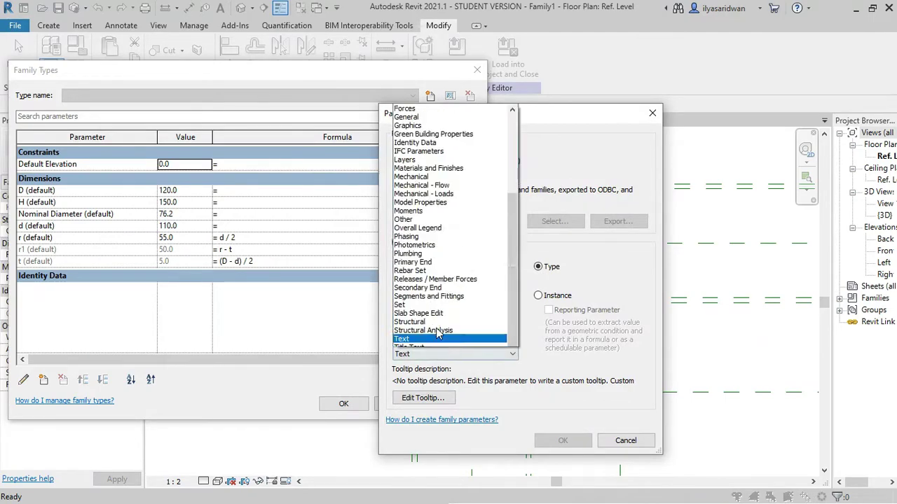
click(420, 351)
click(443, 267)
text(ookup Table Name)
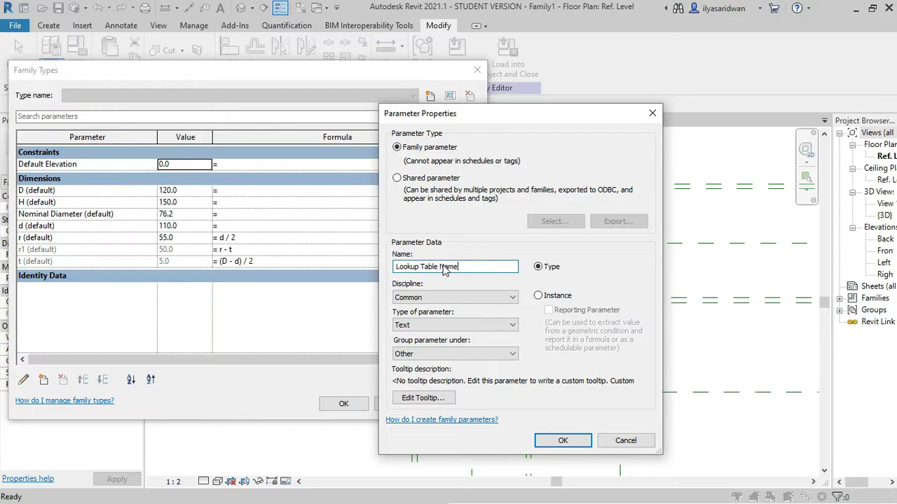
key(Return)
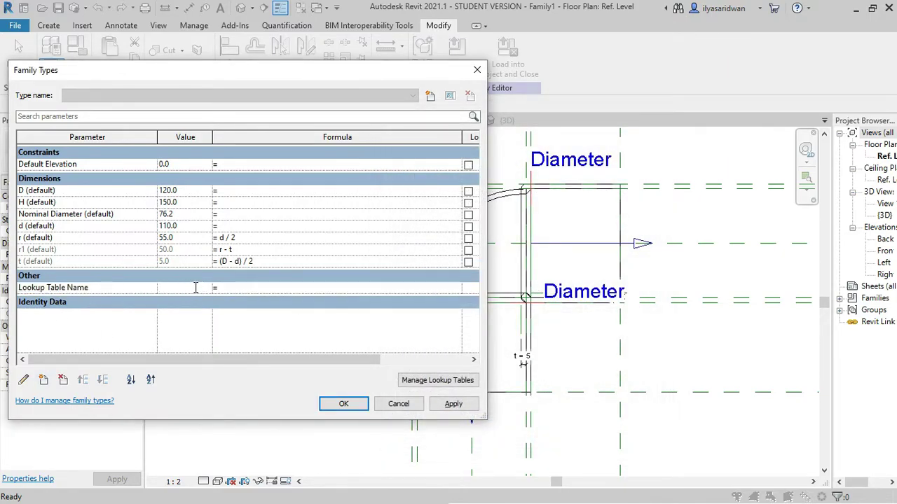
Set the Lookup Table Name value to 'Elbow Size Lookup' and apply
click(438, 380)
key(Return)
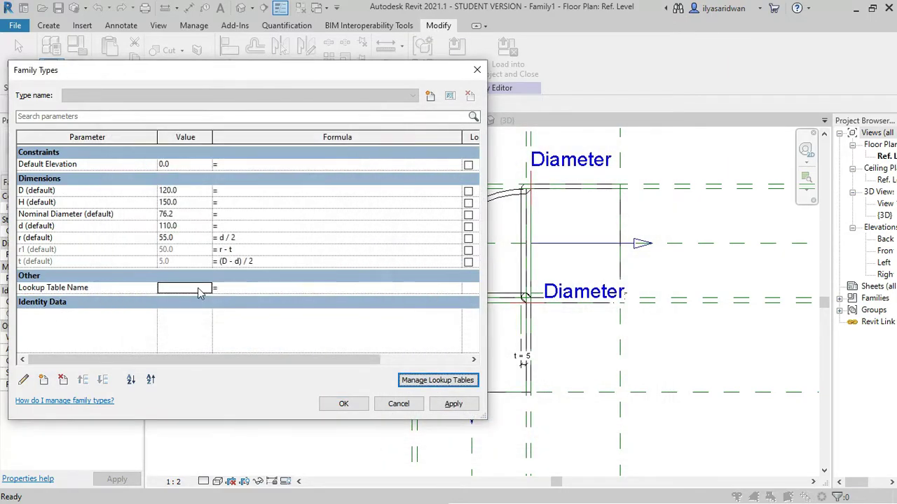
click(448, 403)
click(182, 288)
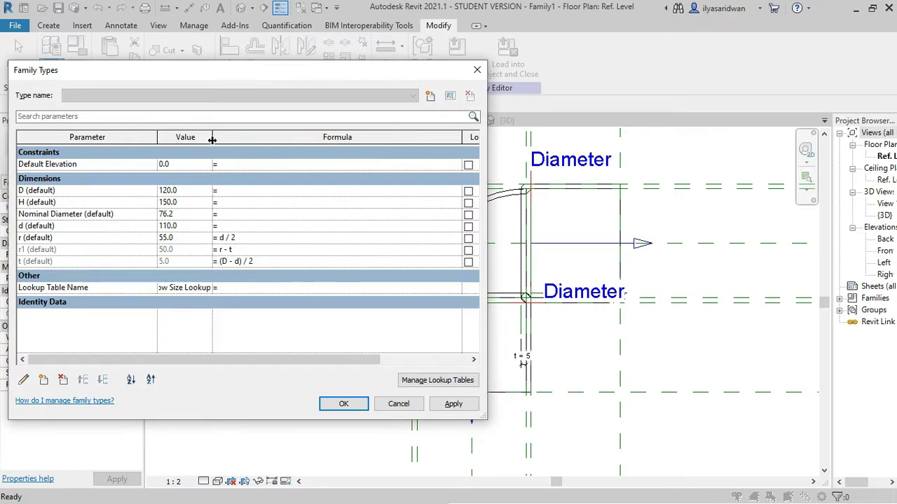
mouse_move(212, 139)
mouse_down()
mouse_move(156, 137)
mouse_move(207, 140)
mouse_up()
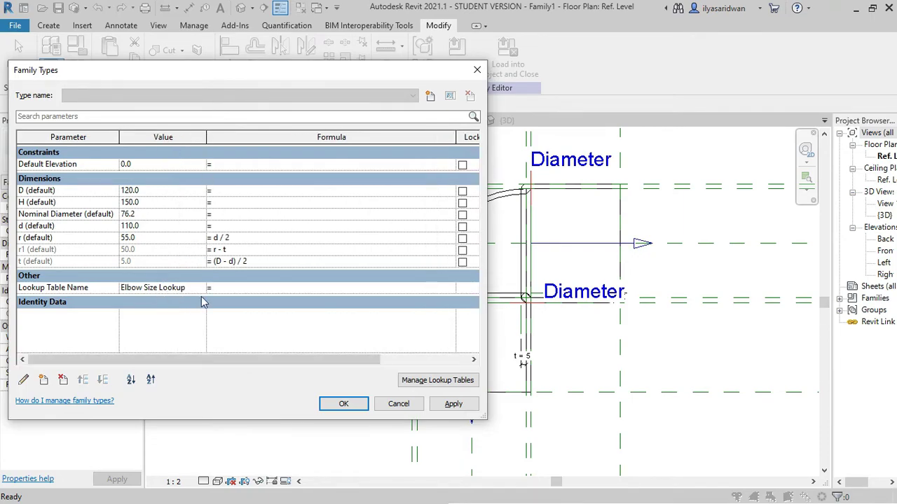
drag(489, 122, 538, 123)
click(401, 403)
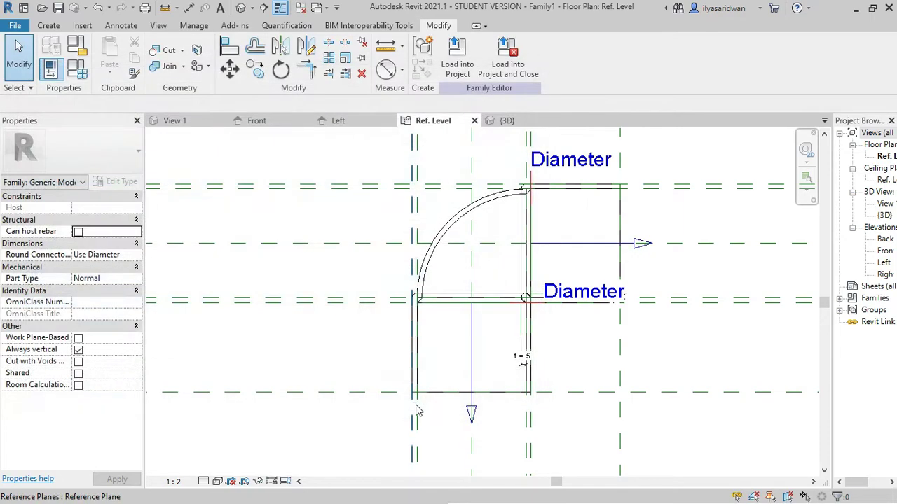
Reopen Family Types and the lookup table manager to confirm the imported table
click(81, 74)
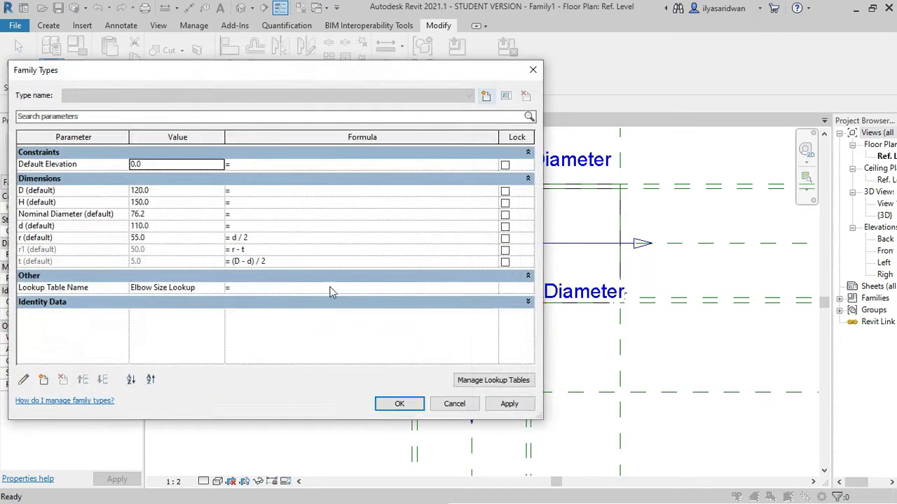
click(475, 381)
click(251, 344)
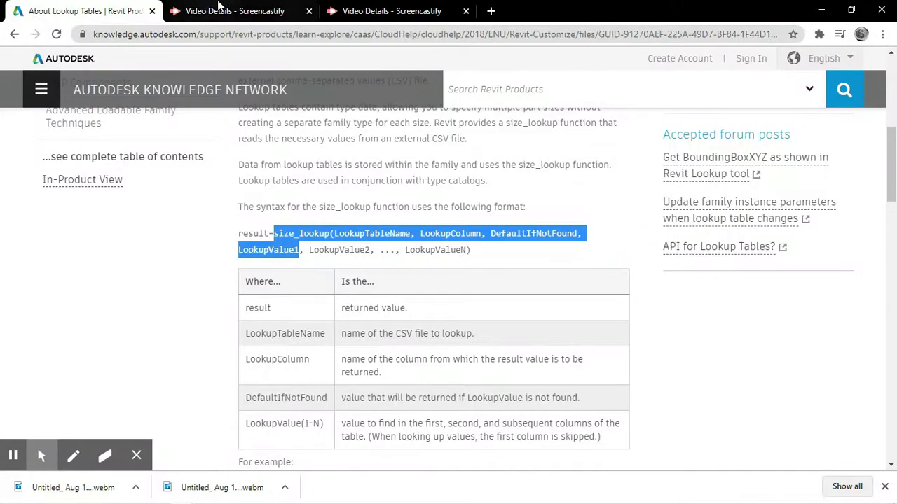
scroll(336, 298, down, 1)
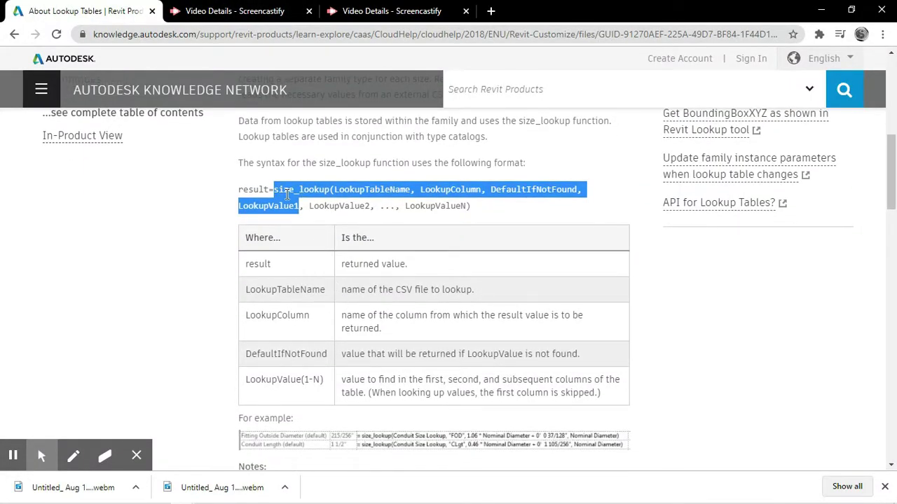
key(alt+Tab)
Paste the size_lookup template into the D (default) formula and edit its table-name argument
click(264, 214)
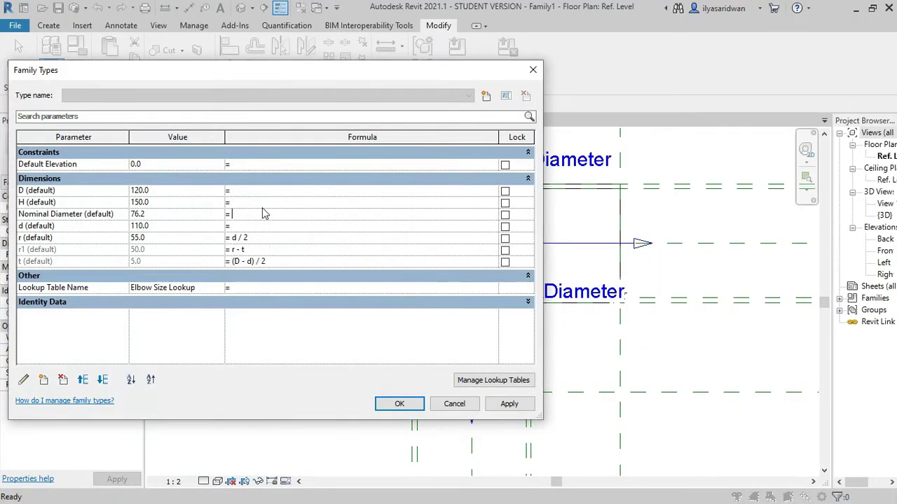
key(Up)
key(ctrl+v)
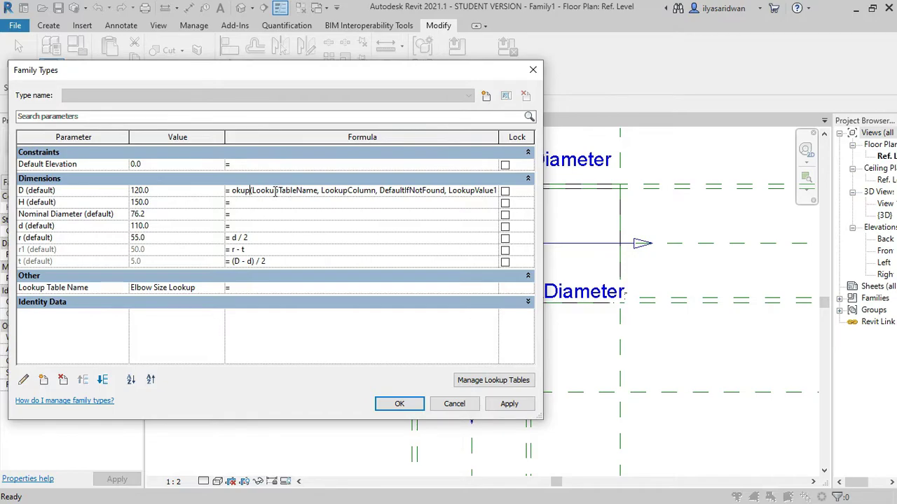
drag(545, 190, 632, 192)
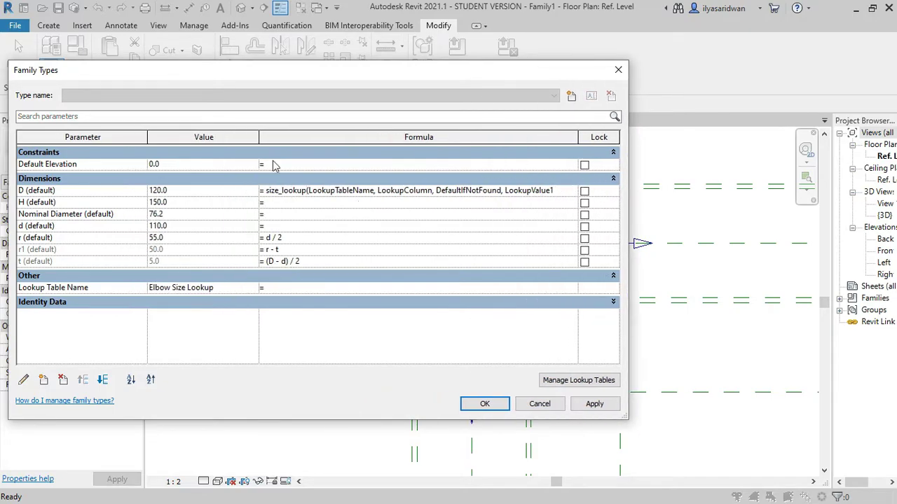
drag(251, 136, 245, 137)
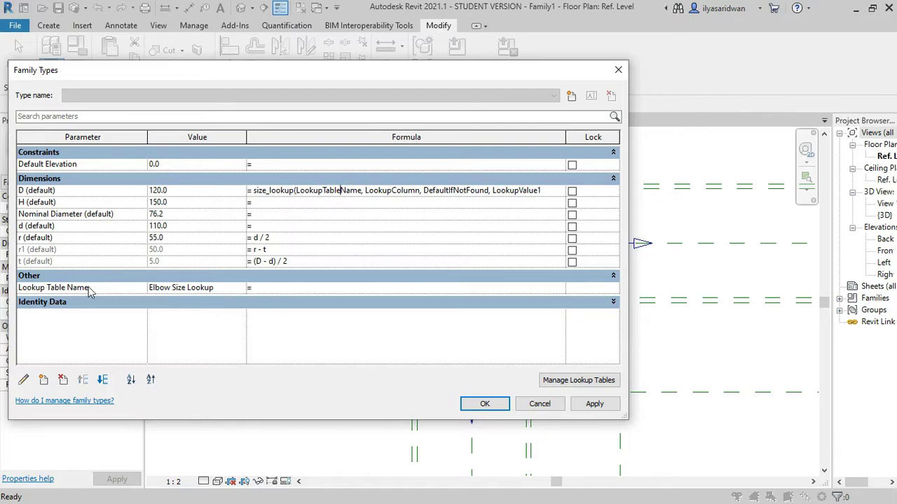
click(323, 190)
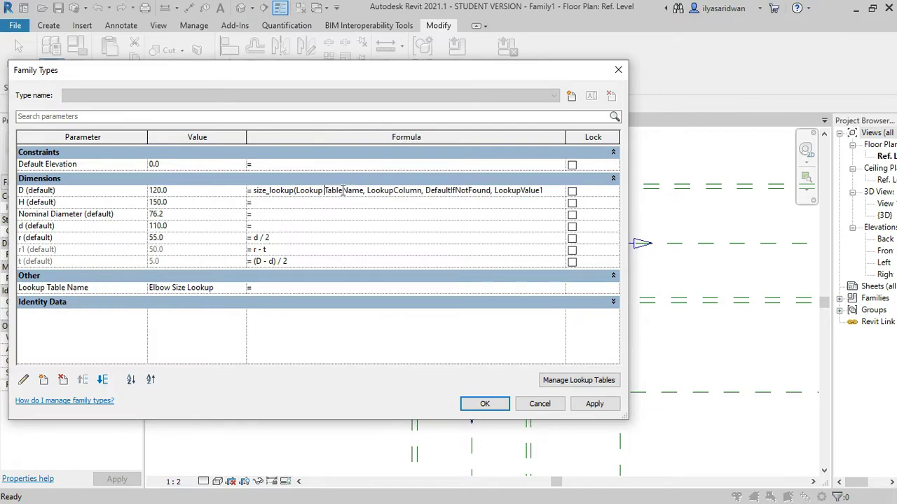
click(343, 190)
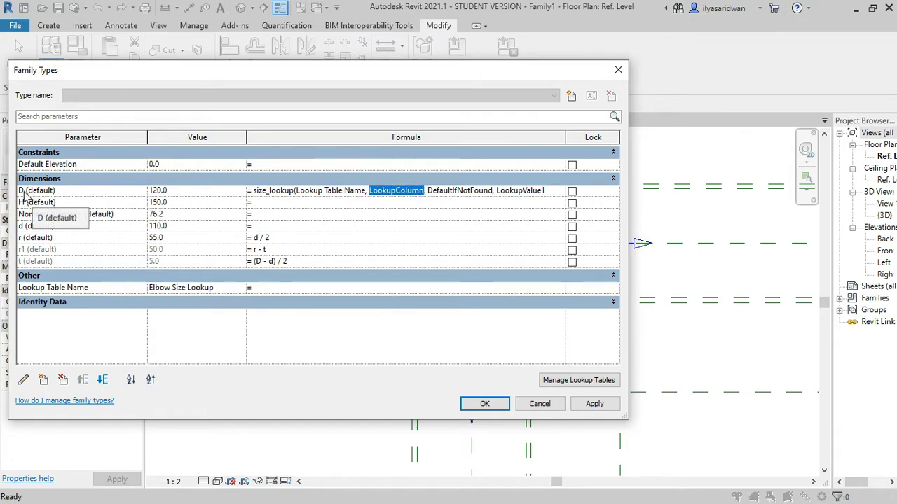
Check the d and D column headers in the CSV, then return to Revit and dismiss the error
key(super)
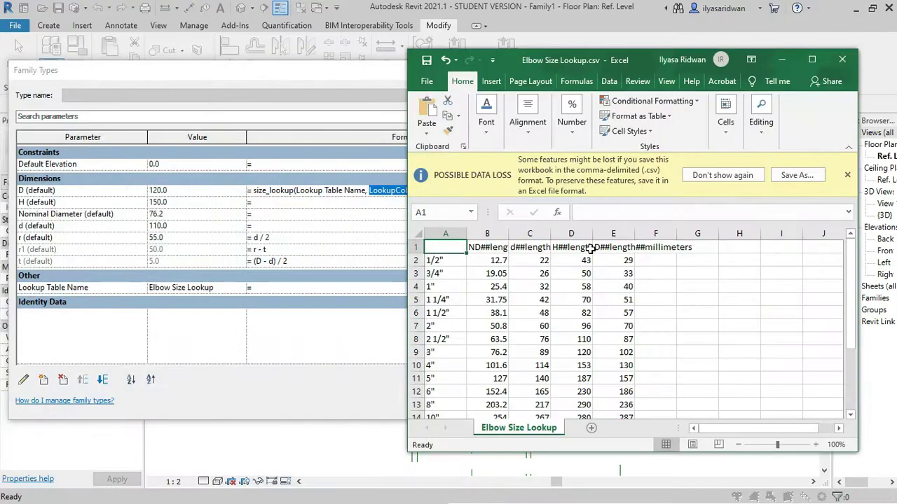
click(521, 259)
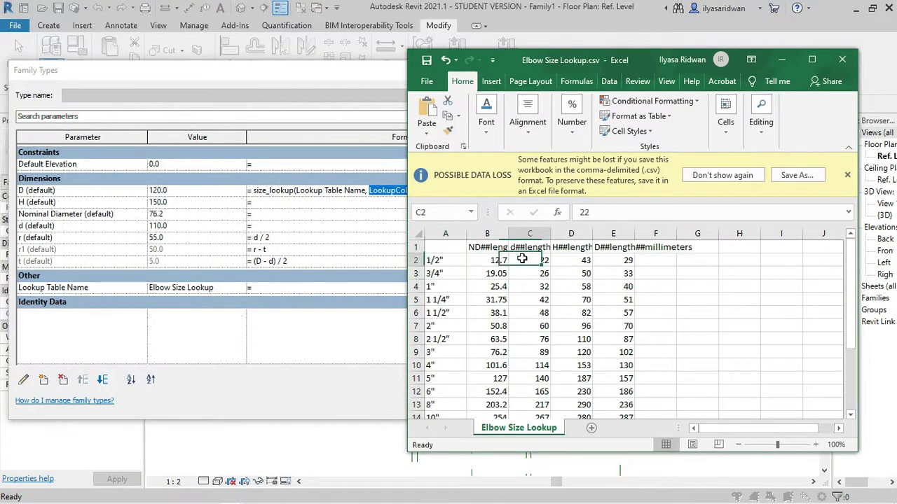
click(531, 247)
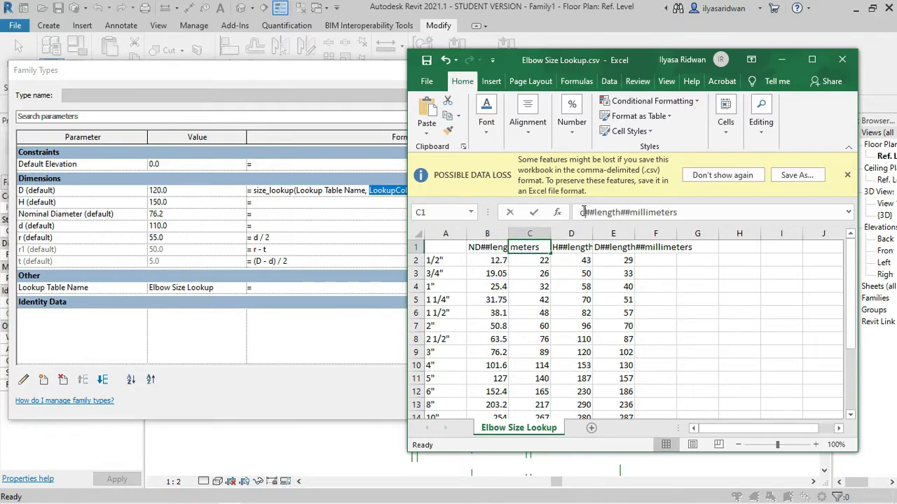
click(613, 247)
click(580, 211)
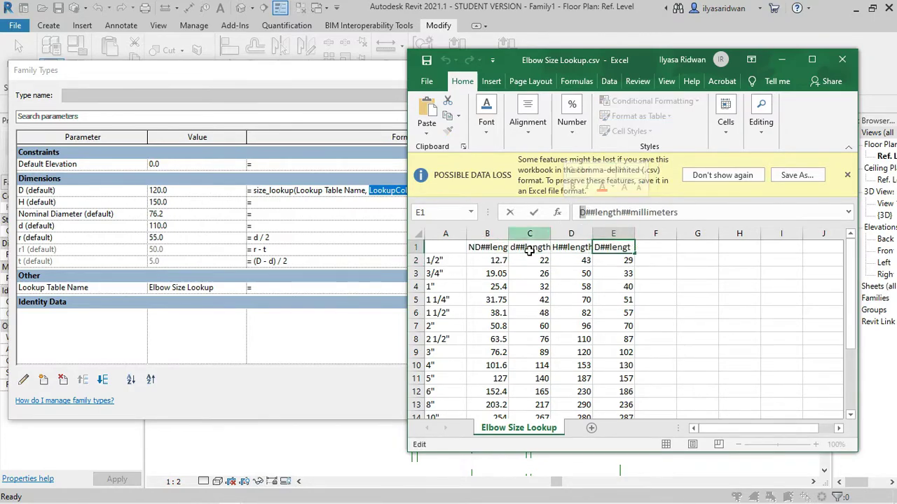
click(234, 261)
key(Return)
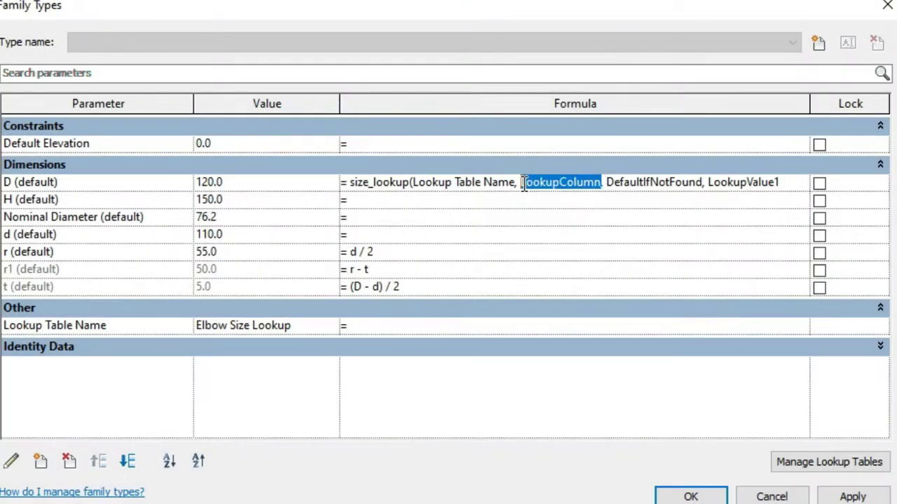
Give D a size_lookup formula on Elbow Size Lookup with a 1.8 × Nominal Diameter default, keyed on Nominal Diameter
text("D", )
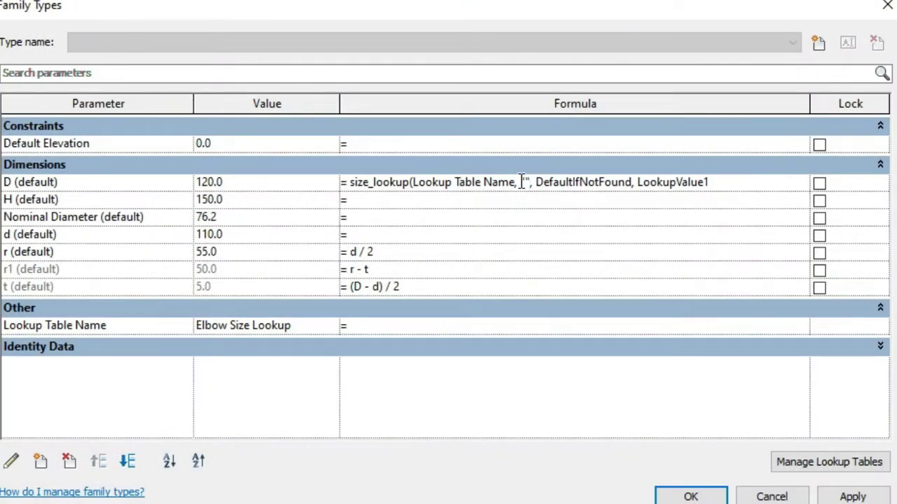
text(D)
drag(544, 183, 640, 180)
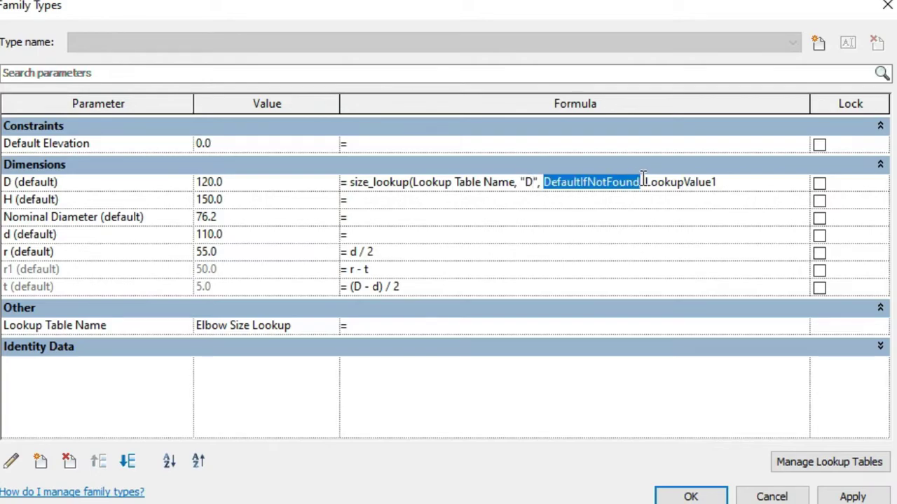
text(1.8*N)
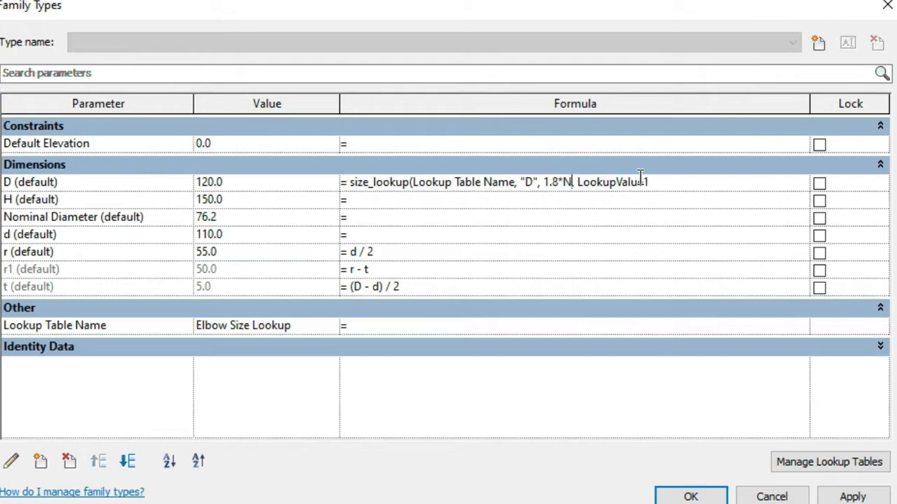
text(ominal Diam)
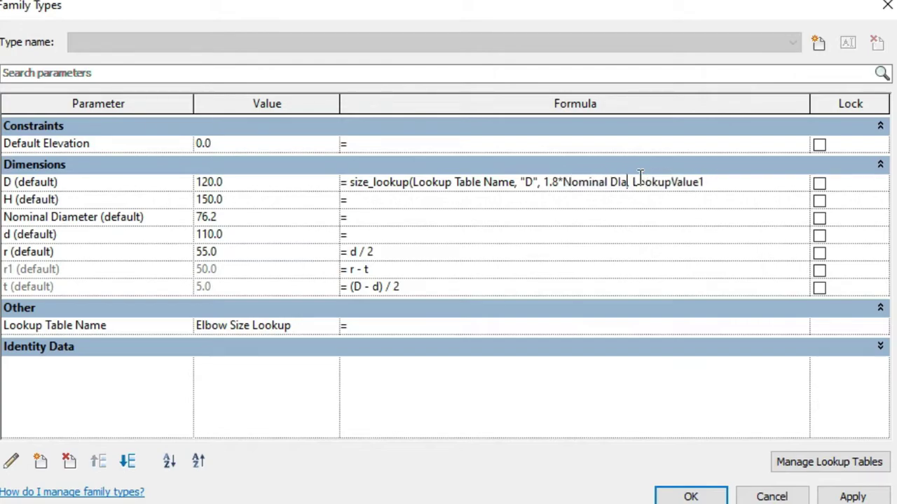
key(BackSpace)
key(BackSpace)
text(iameter)
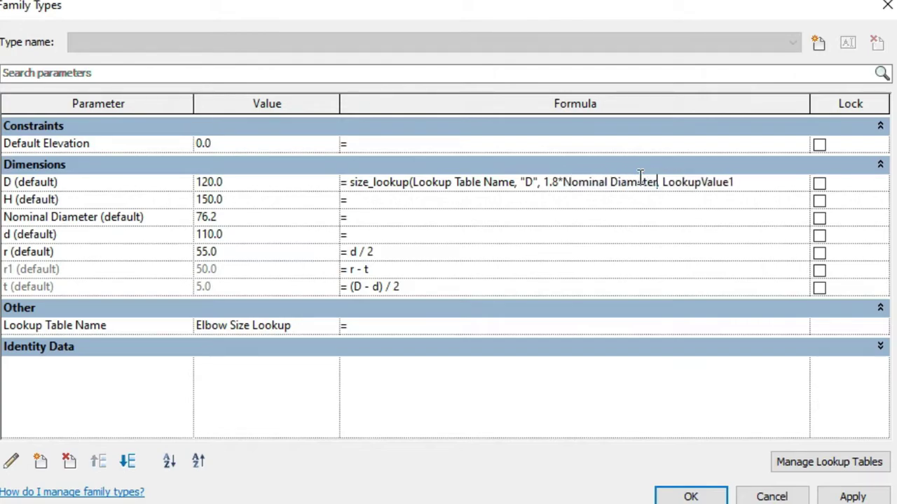
drag(663, 182, 732, 181)
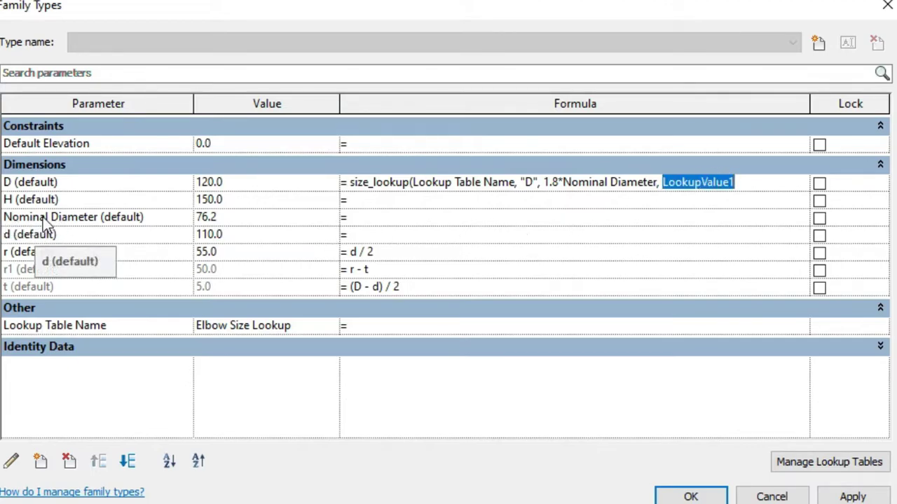
text(Nominal)
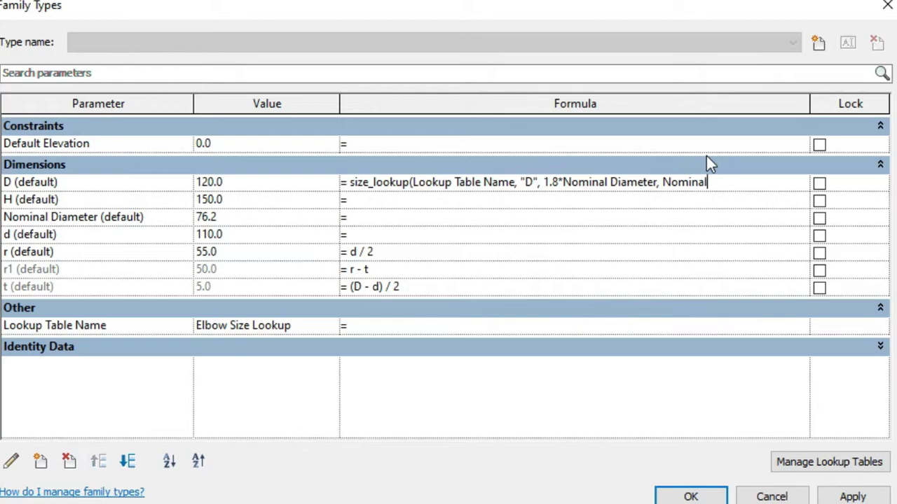
text( Diameter))
click(409, 182)
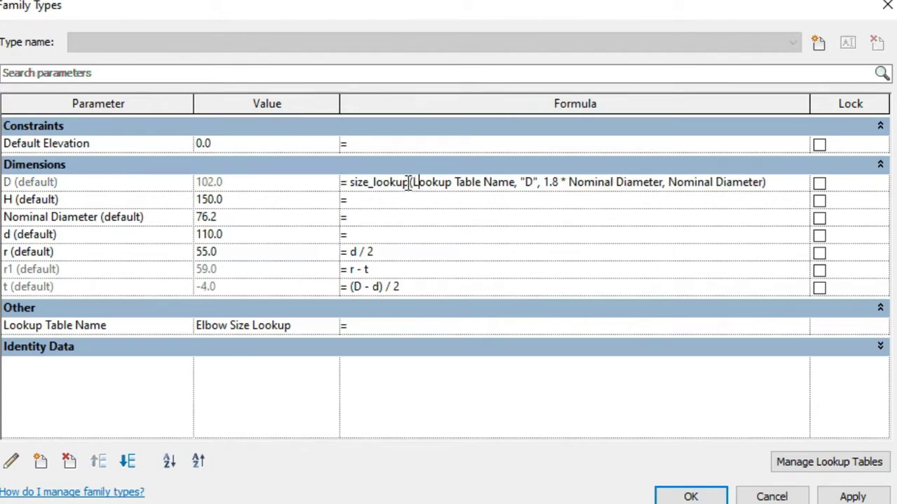
Reuse the lookup formula for H (2 × Nominal Diameter) and d (1.5 × Nominal Diameter)
click(504, 199)
text(size_lookup(Lookup Table Name, "D", 1.8 * Nominal Diameter, Nominal Diameter))
double_click(527, 200)
text(H)
click(490, 235)
text(size_lookup(Lookup Table Name, "D", 1.8 * Nominal Diameter, Nominal Diameter))
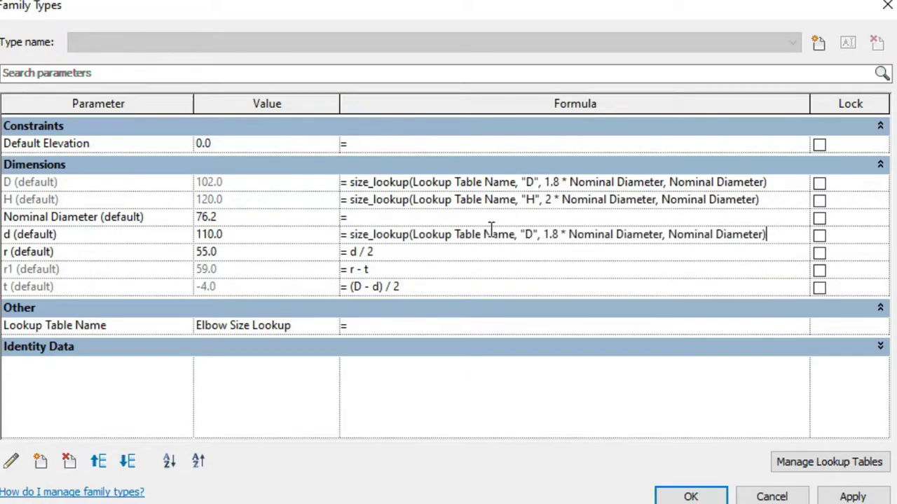
double_click(531, 235)
text(d)
double_click(557, 235)
text(5)
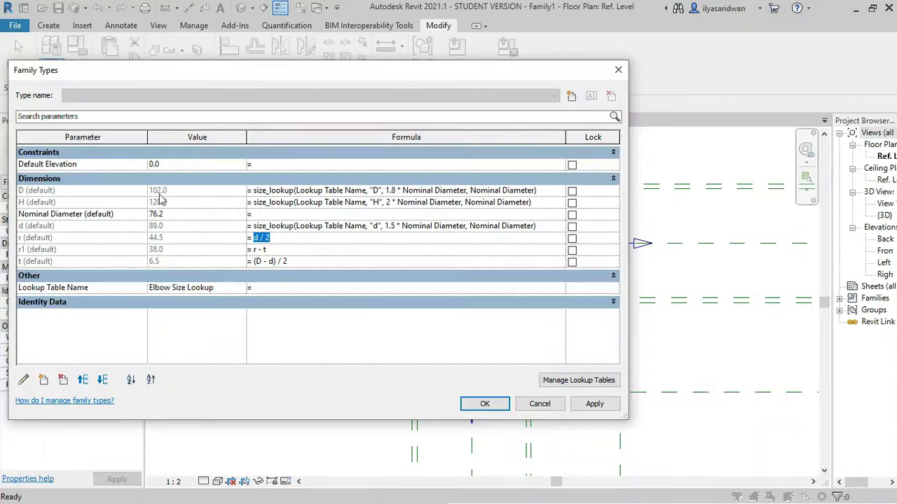
Check the 3" row in the Elbow Size Lookup spreadsheet, then accept the formulas giving 102, 120 and 89
key(super)
mouse_move(231, 494)
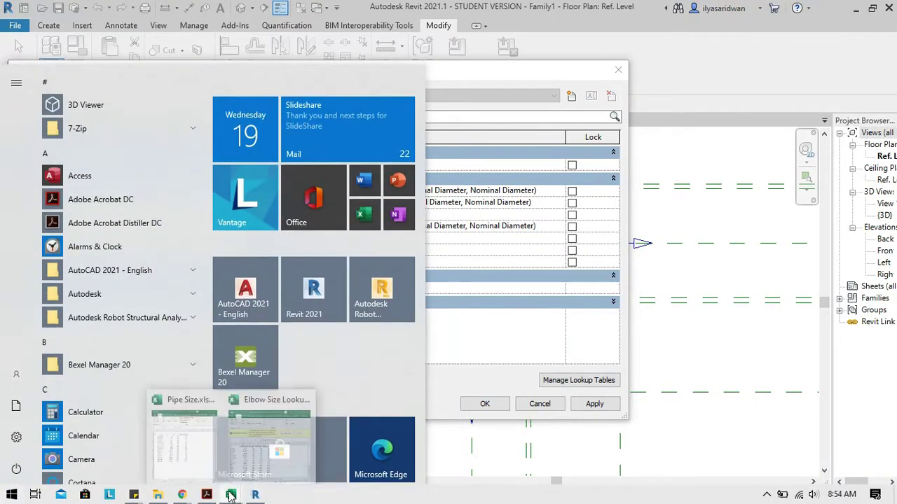
click(266, 421)
click(487, 352)
key(Right)
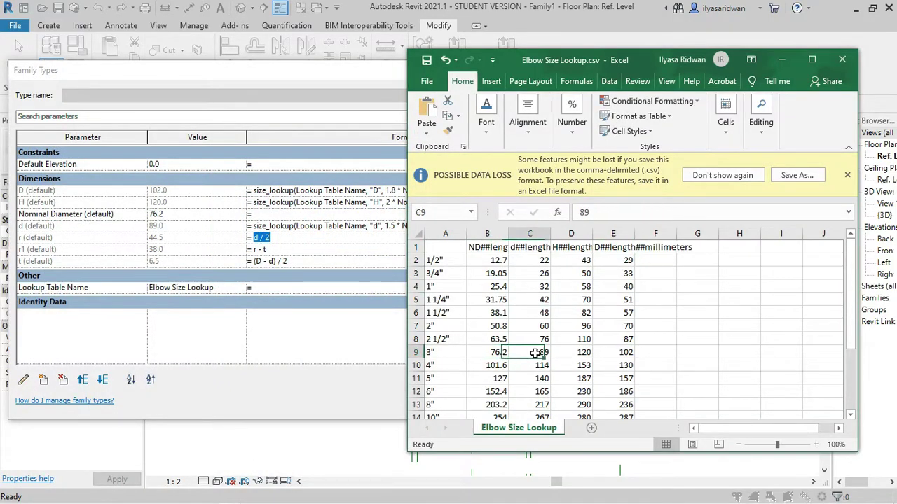
key(Right)
key(Right)
click(197, 202)
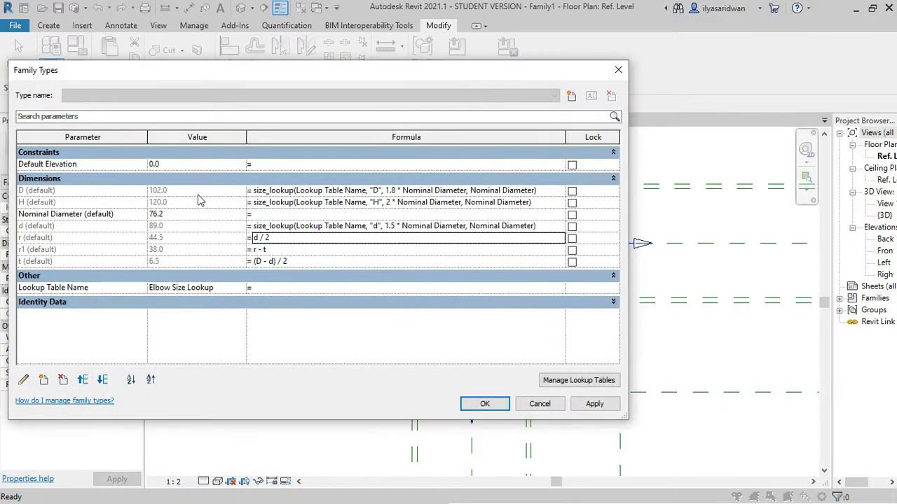
key(Up)
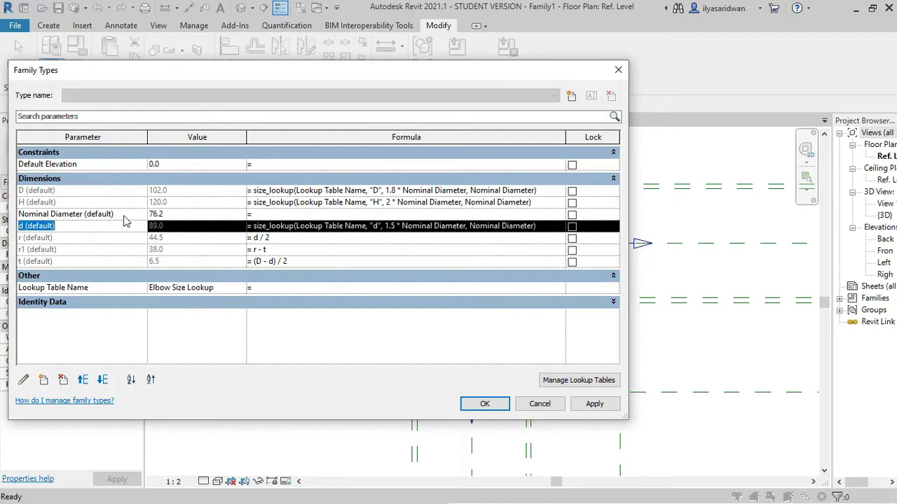
key(Up)
key(Up)
key(Up)
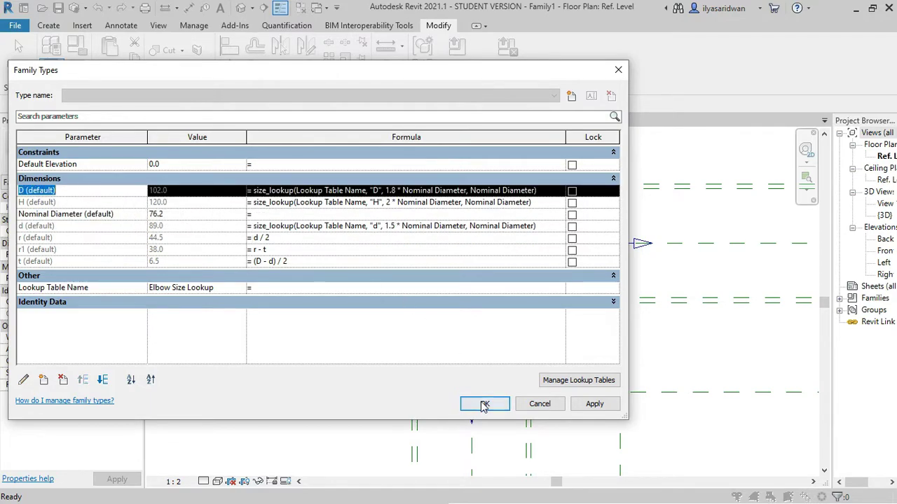
click(484, 405)
Associate both connectors' Diameter with the Nominal Diameter parameter
click(549, 269)
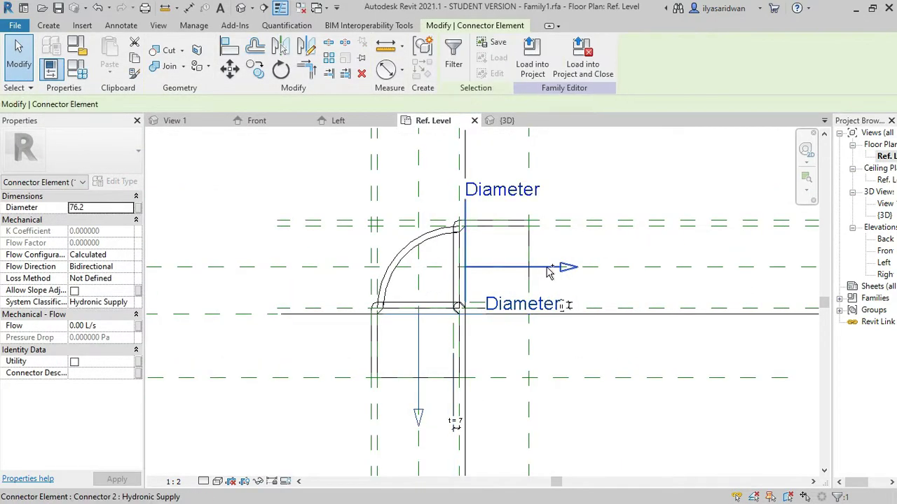
ctrl+click(549, 272)
click(139, 208)
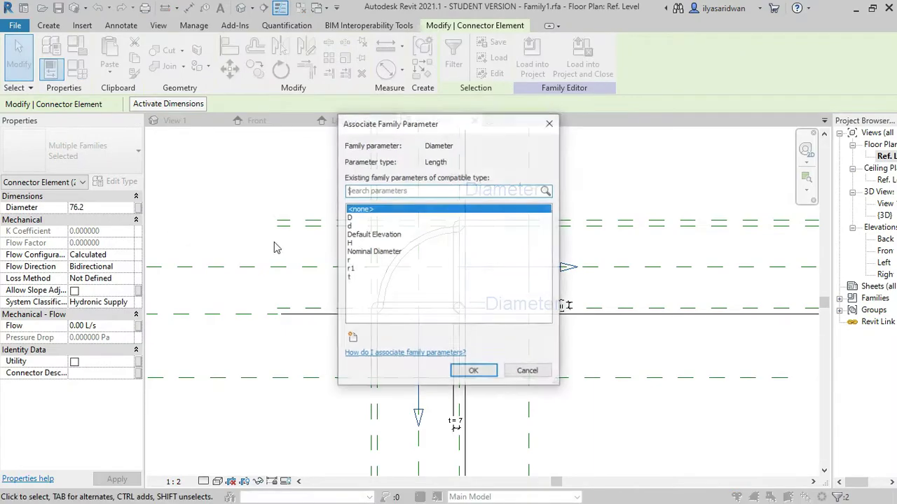
click(389, 254)
click(474, 372)
key(Escape)
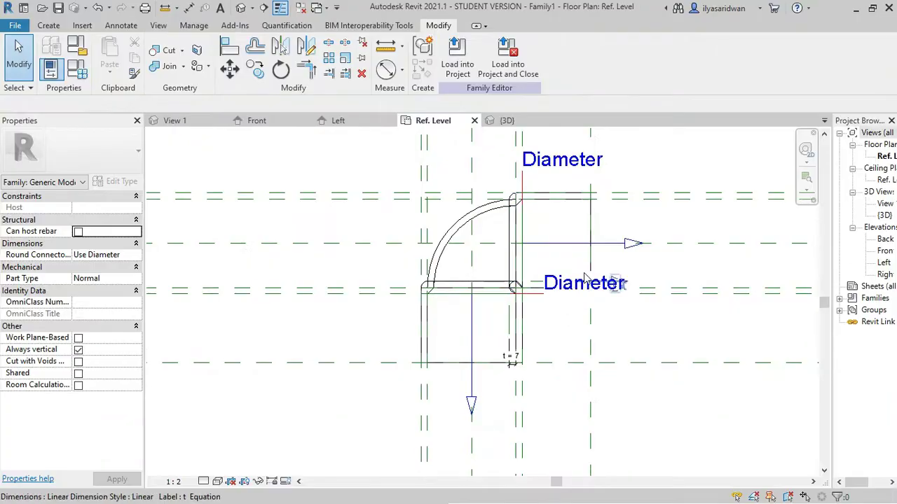
Orbit the elbow in the {3D} view and bring up Family Category and Parameters
click(504, 120)
shift+middle_drag(448, 280, 490, 280)
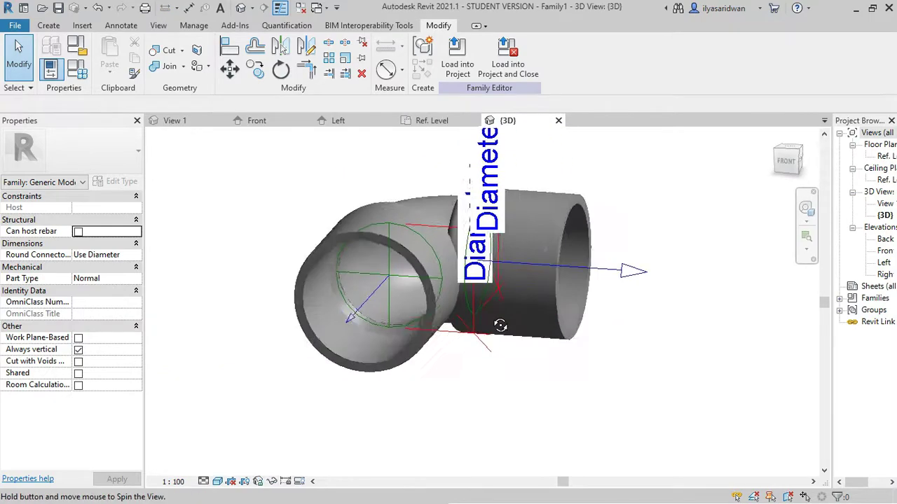
click(80, 46)
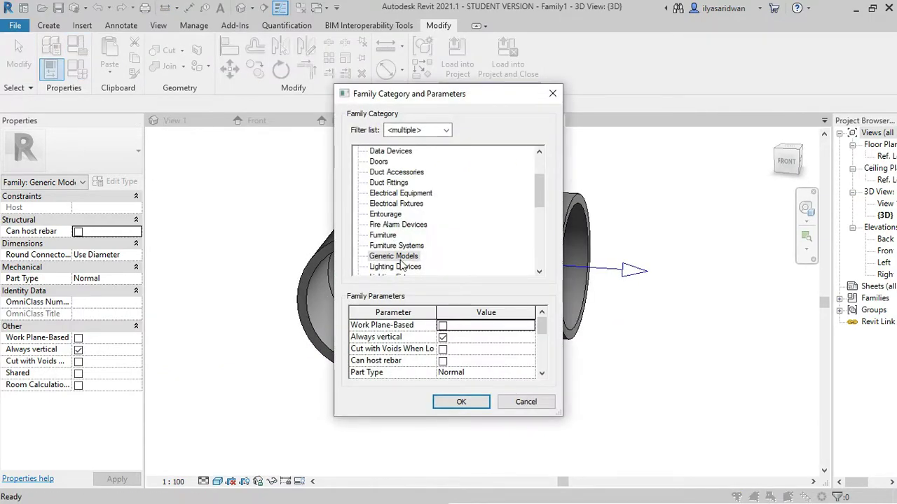
Change the elbow family's category to Pipe Fittings
scroll(400, 264, down, 3)
scroll(398, 245, down, 1)
click(392, 215)
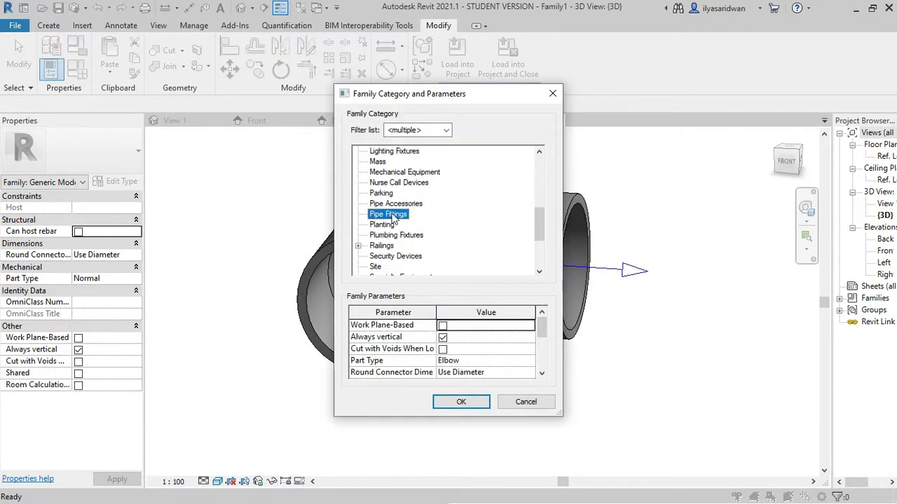
click(457, 401)
Create a new project from the Plumbing-Default_Metric.rte template
mouse_move(444, 394)
shift+middle_down()
mouse_move(380, 206)
mouse_move(261, 192)
shift+middle_up()
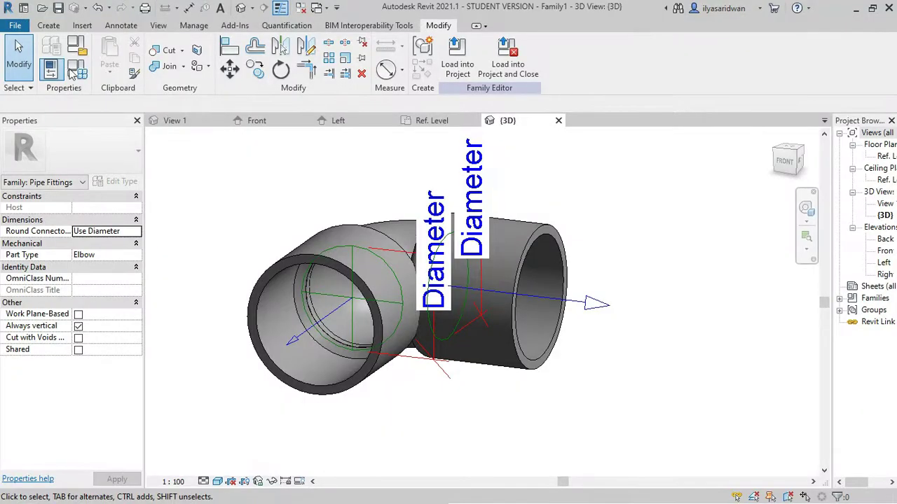
click(15, 25)
click(54, 74)
click(455, 233)
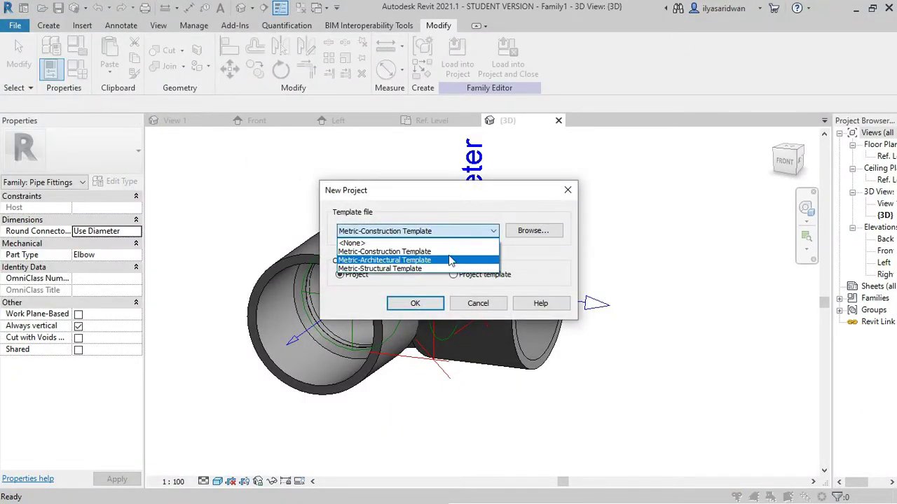
click(389, 252)
click(532, 231)
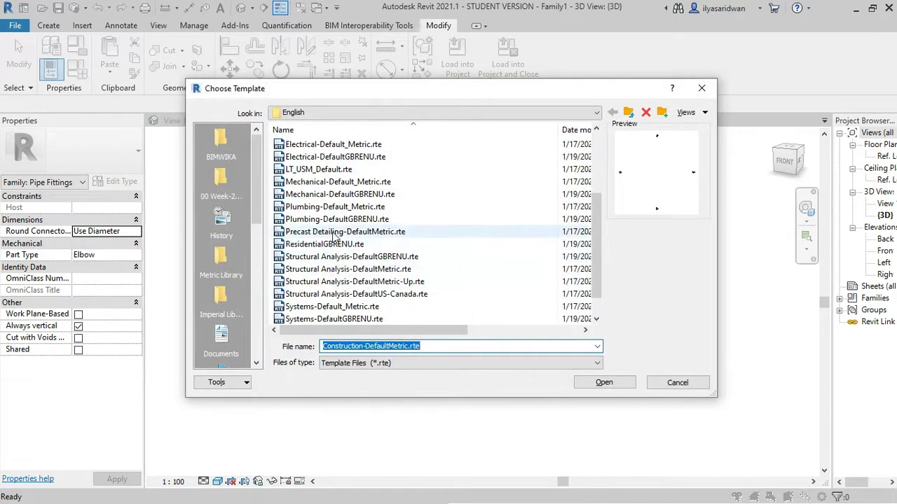
click(376, 207)
double_click(359, 212)
click(412, 303)
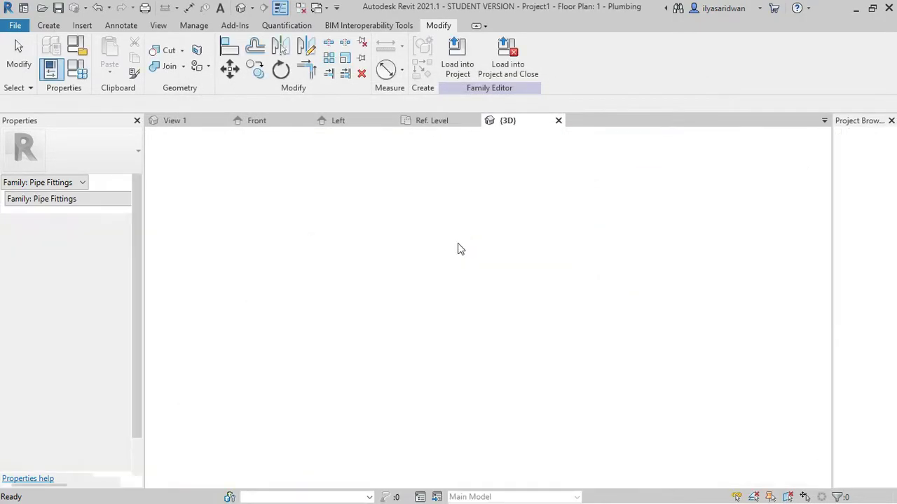
Dock Revit on the left half of the screen and Pipe Size.xlsx on the right
middle_drag(516, 229, 428, 242)
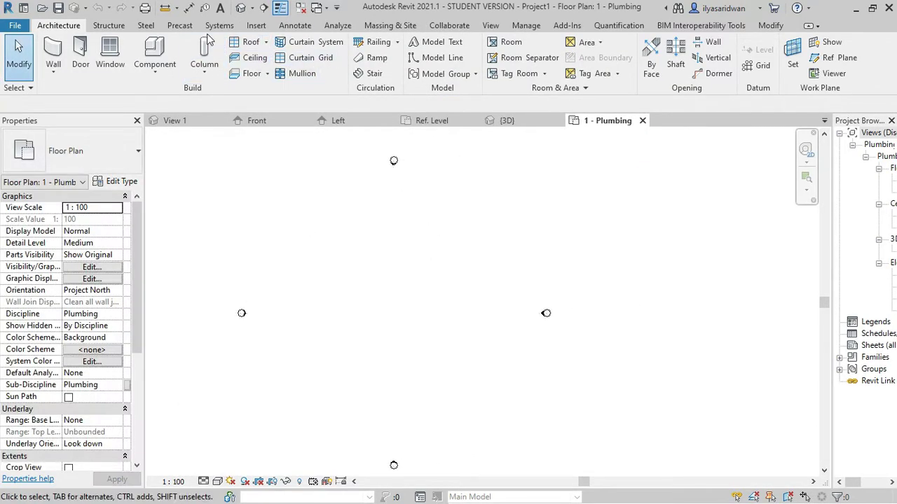
scroll(533, 77, down, 4)
drag(492, 8, 3, 14)
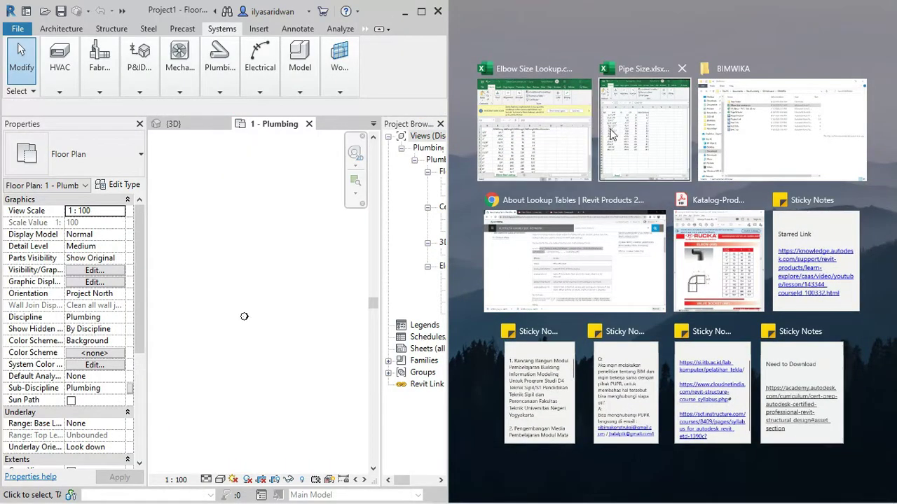
click(645, 130)
key(super)
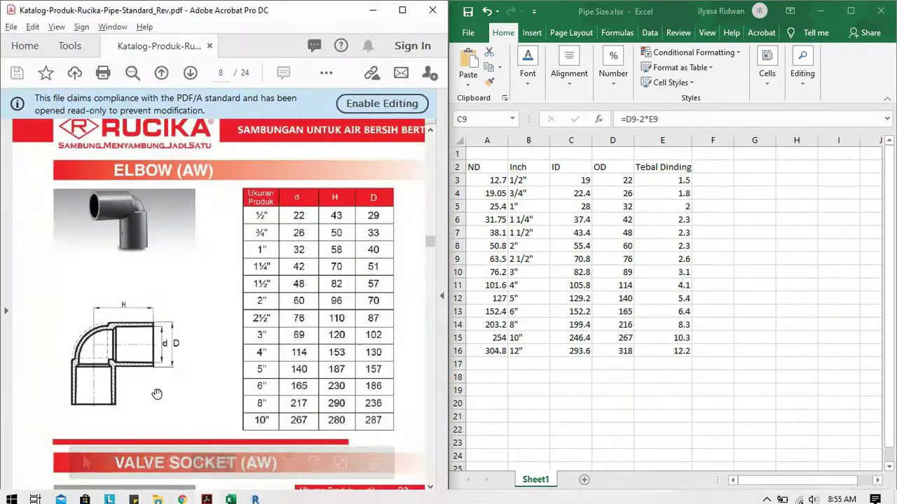
scroll(164, 309, down, 10)
scroll(164, 309, down, 5)
click(555, 167)
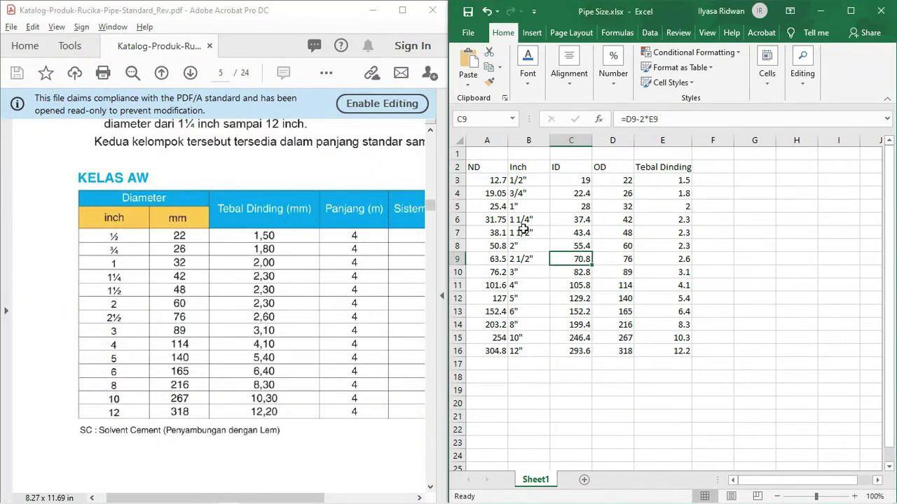
click(373, 9)
click(220, 67)
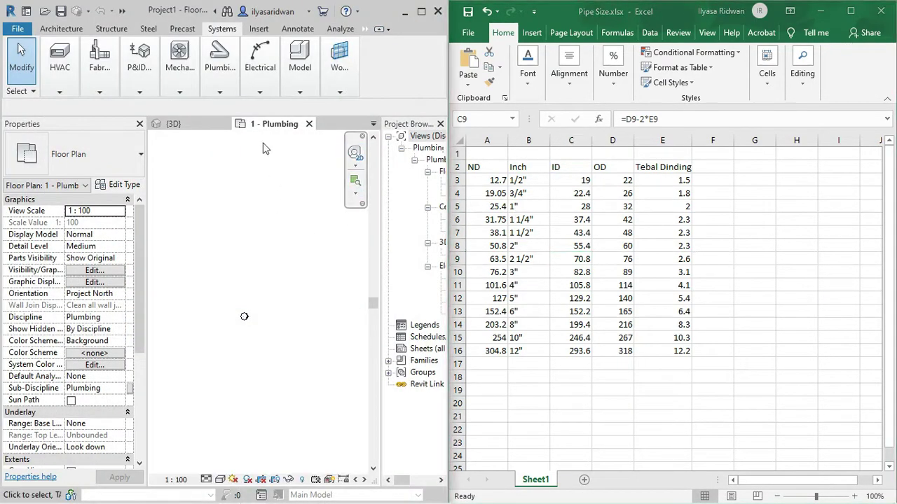
Create a new PVC pipe segment with the schedule/type 'Rucika'
click(466, 154)
click(368, 106)
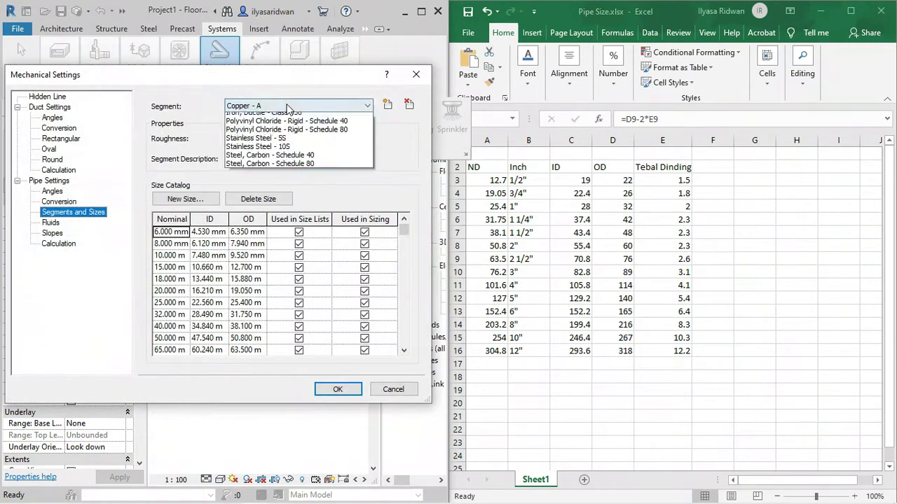
click(302, 203)
click(388, 104)
click(344, 272)
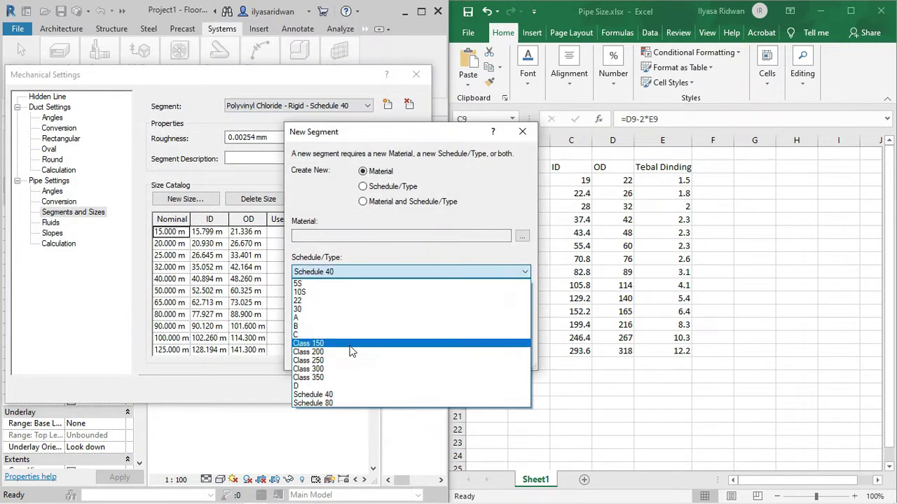
click(350, 274)
click(378, 186)
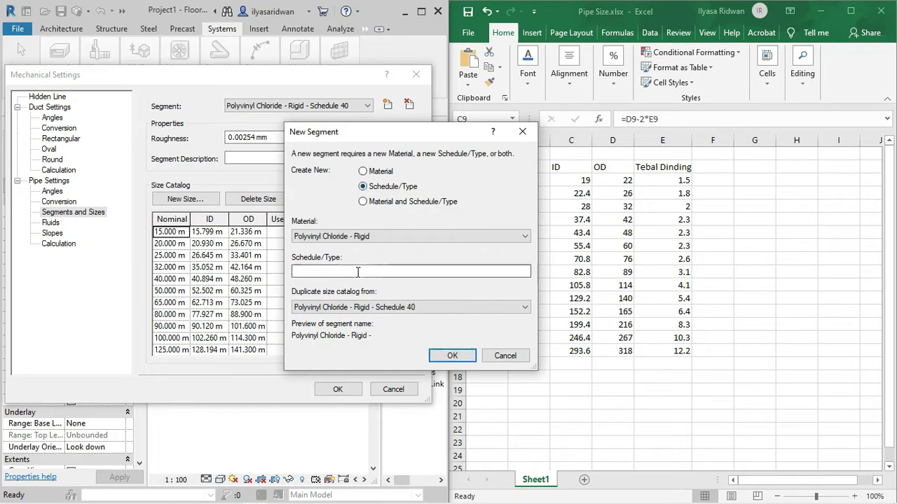
text(Rucika)
key(BackSpace)
key(BackSpace)
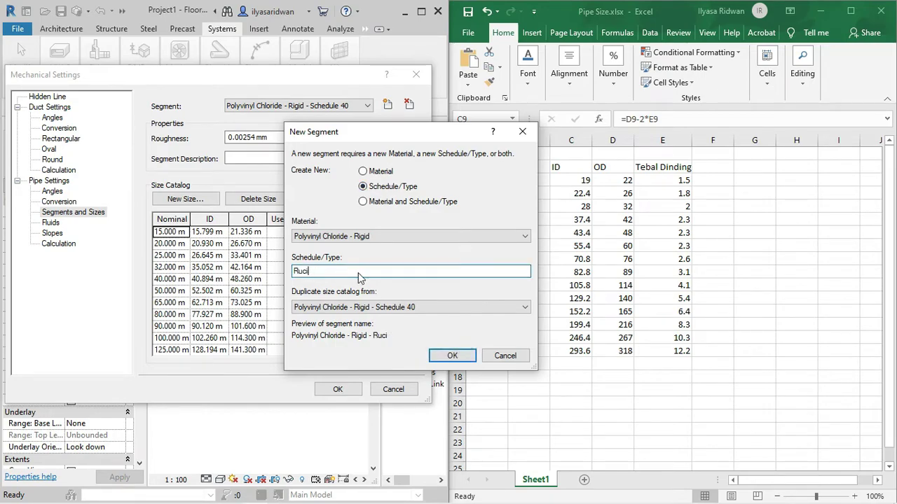
text(ka)
key(Return)
click(210, 231)
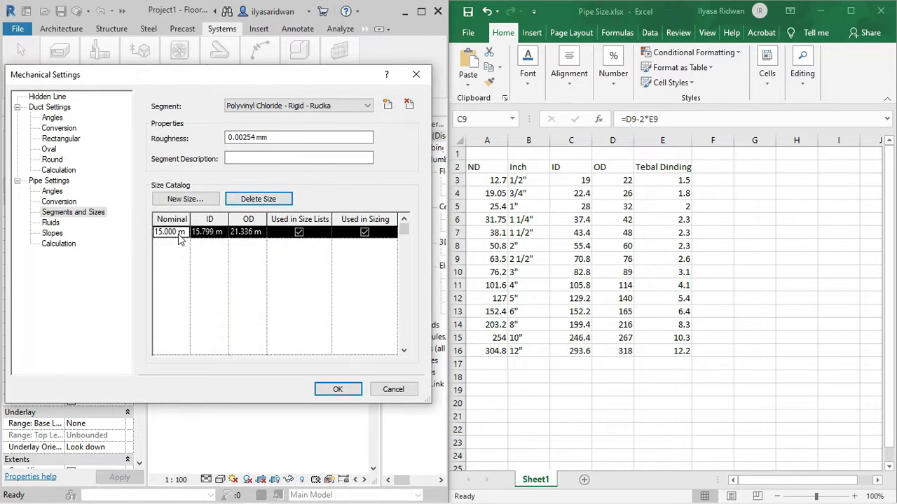
Add a 12.7 mm size with inside diameter 19 and outside diameter 22 from the Excel table
click(185, 199)
click(529, 181)
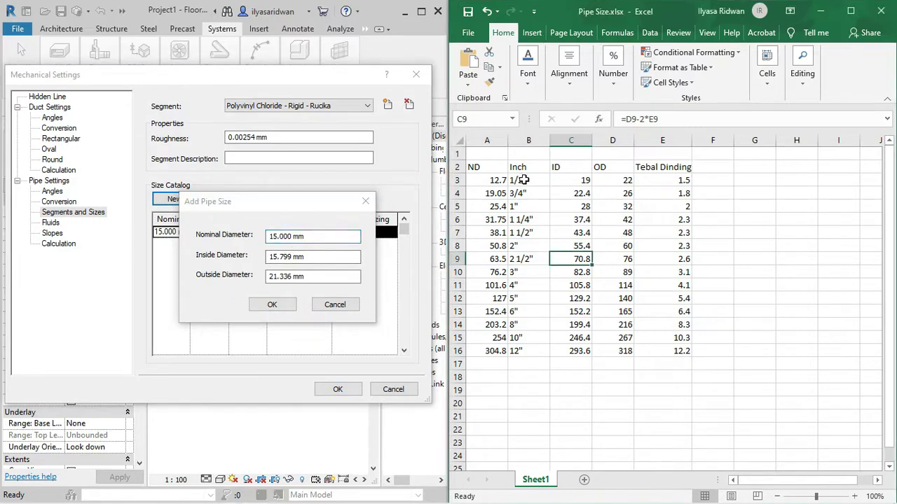
key(ctrl+c)
click(351, 236)
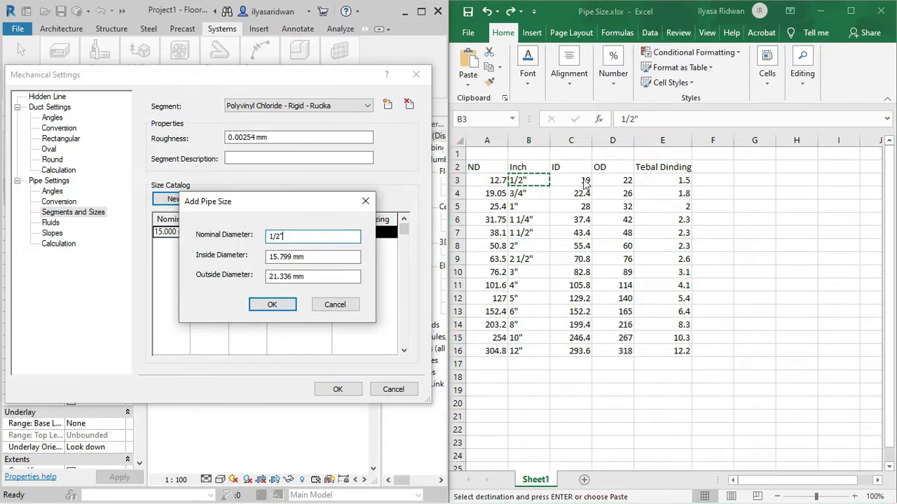
click(585, 181)
key(ctrl+c)
key(alt+Tab)
key(Tab)
key(ctrl+v)
click(617, 181)
key(ctrl+c)
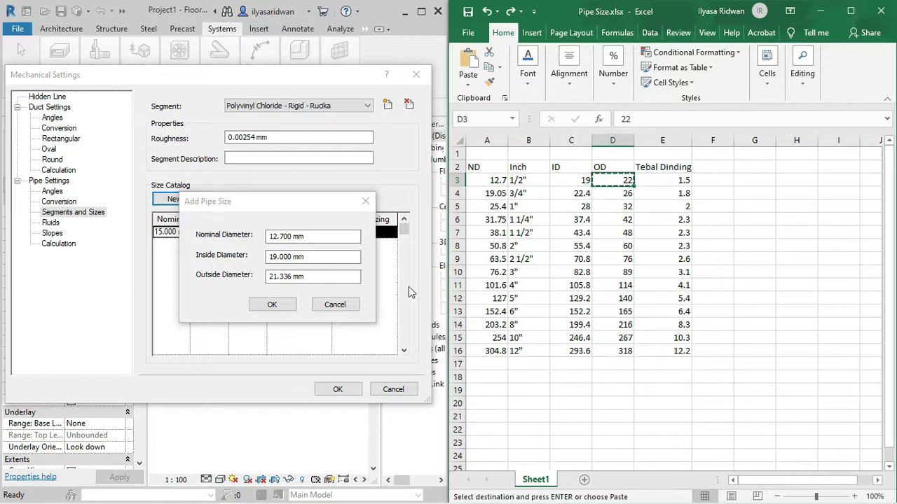
key(alt+Tab)
key(Tab)
click(272, 305)
Delete the leftover 15 mm size, verify the 304.8 mm size, and save the settings
click(172, 244)
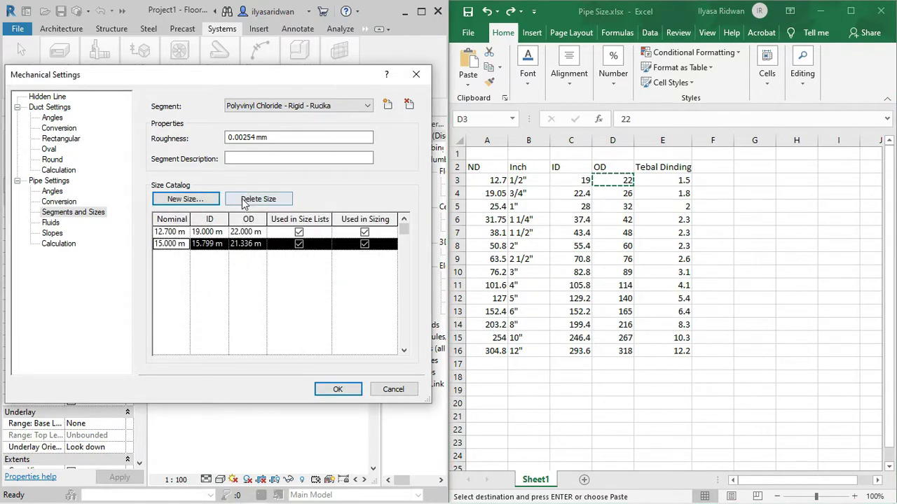
click(249, 199)
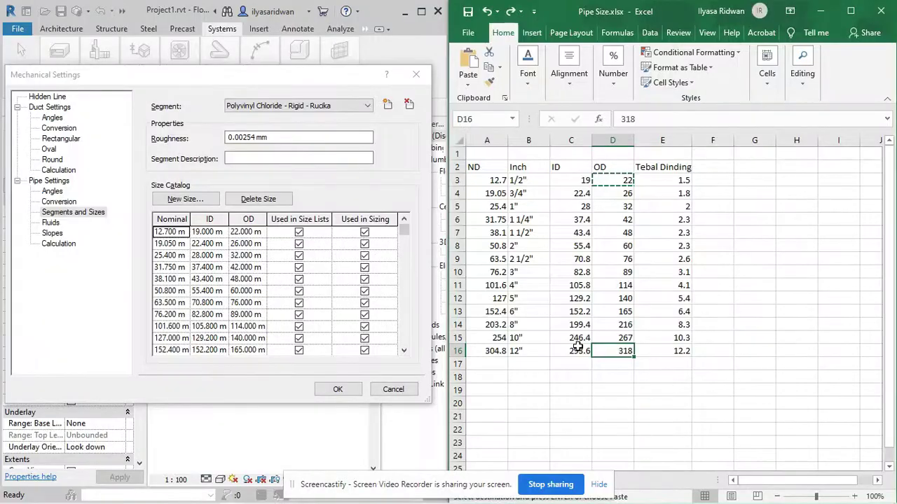
click(324, 329)
scroll(234, 331, down, 2)
click(223, 328)
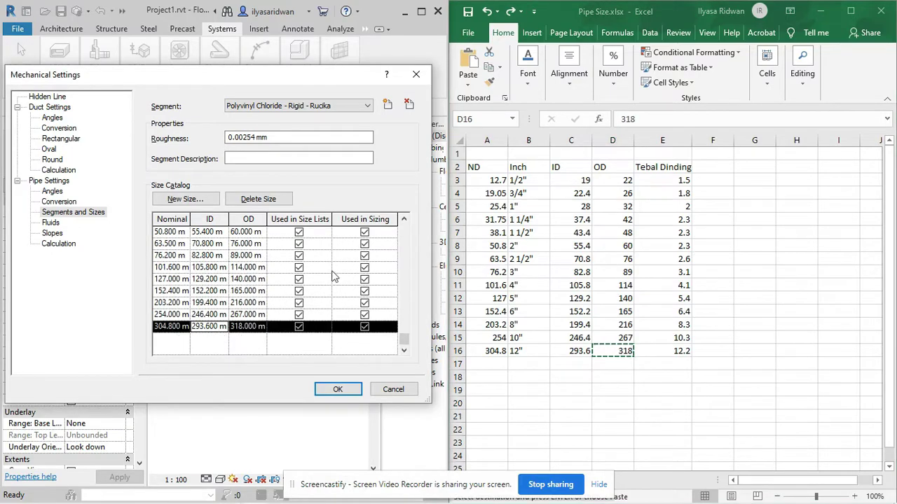
click(327, 392)
Place the Family1 elbow fitting in the plumbing plan
click(421, 11)
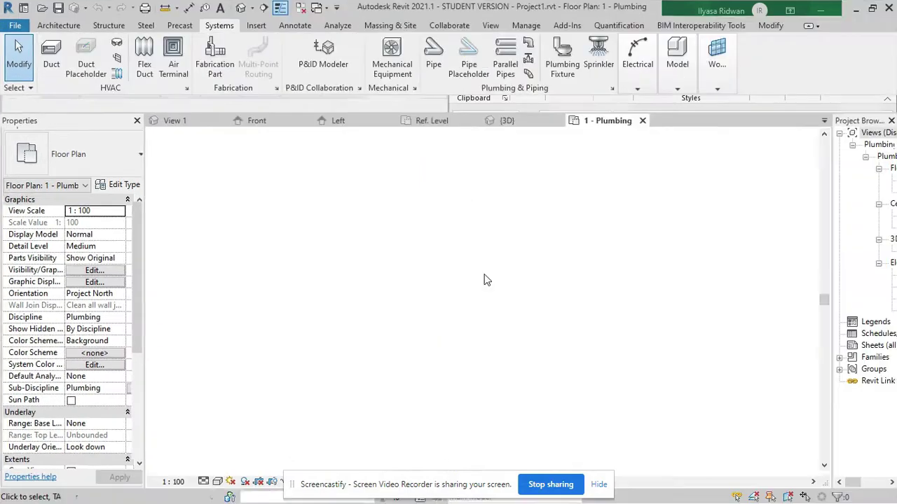
click(509, 122)
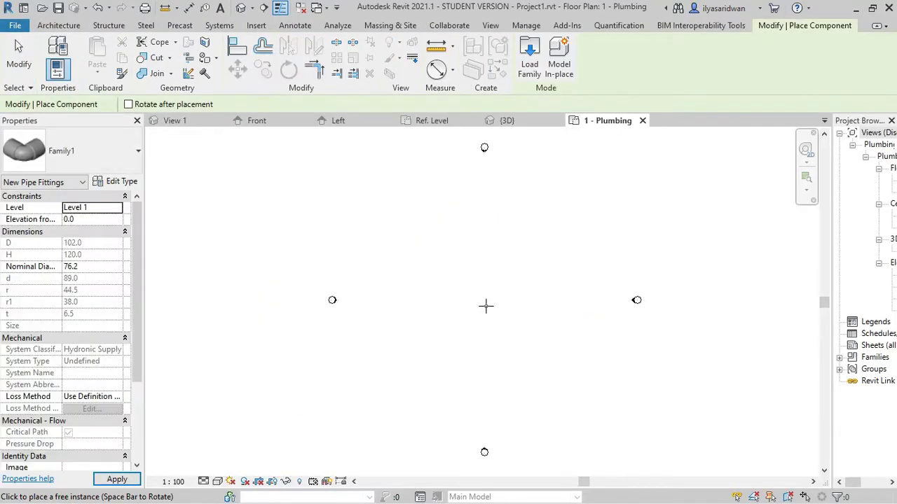
click(430, 290)
scroll(437, 240, down, 3)
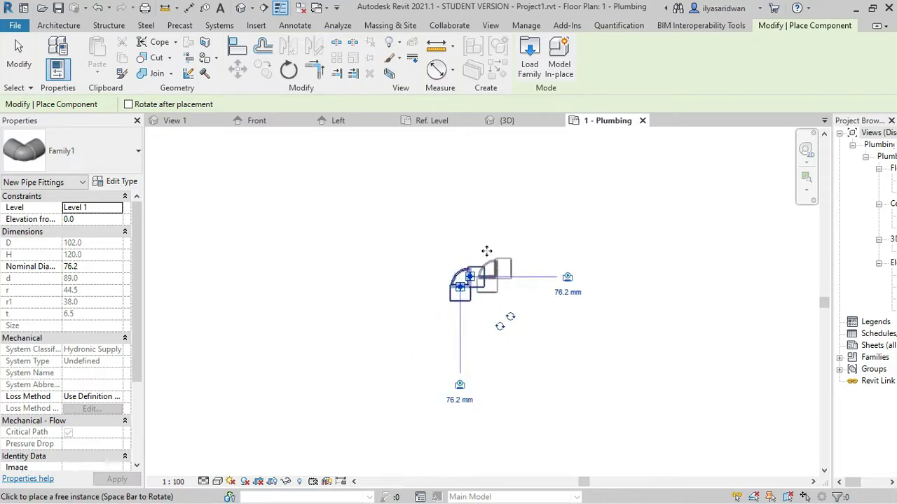
key(Escape)
Set PVC - DWV routing preferences to the Rucika pipe segment and Family1 elbows
click(219, 25)
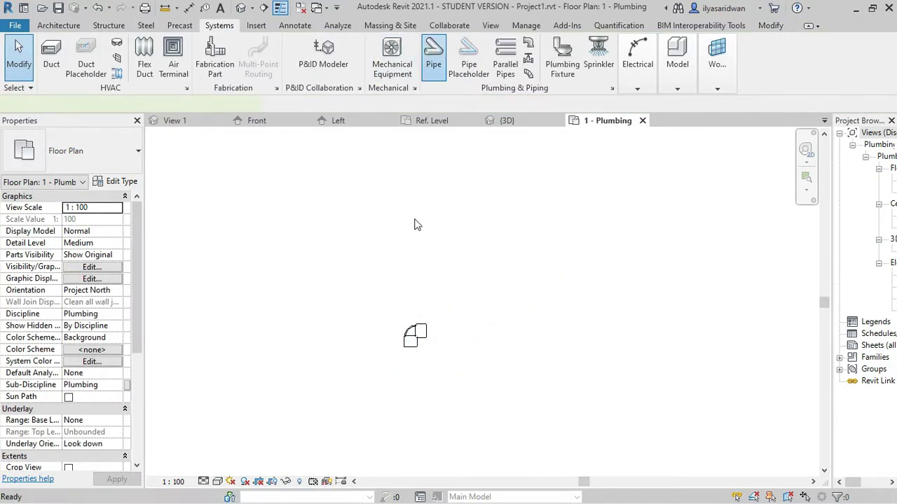
click(433, 57)
click(187, 104)
click(123, 159)
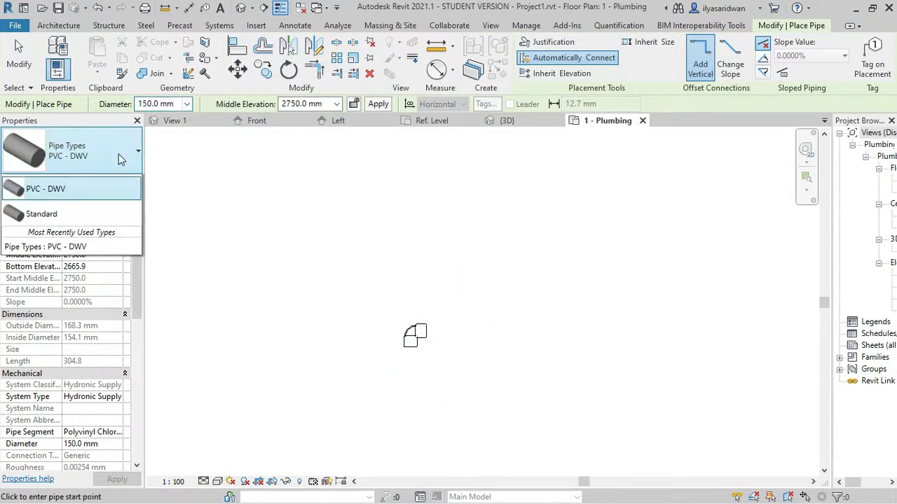
click(124, 160)
click(121, 181)
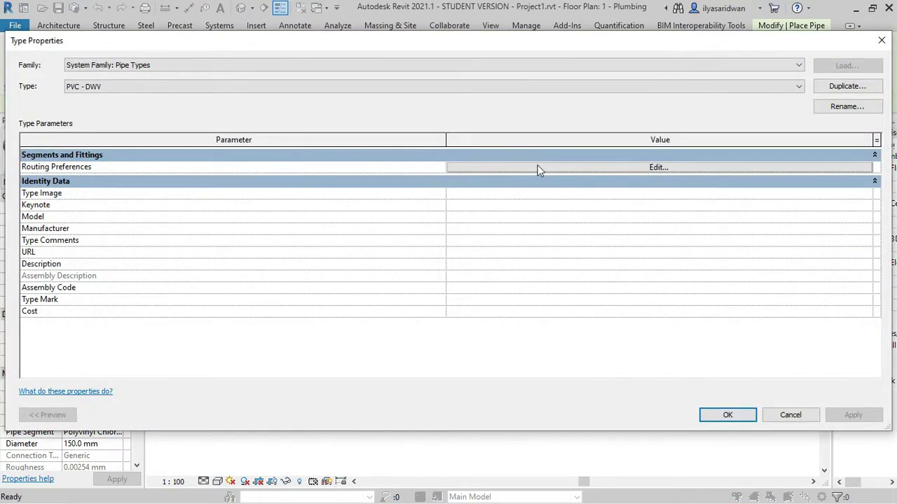
click(538, 168)
click(465, 180)
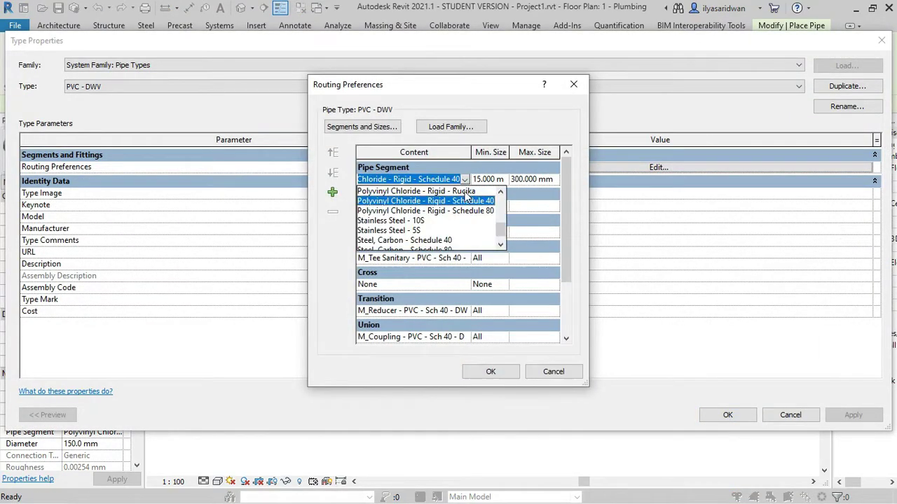
click(461, 191)
click(466, 205)
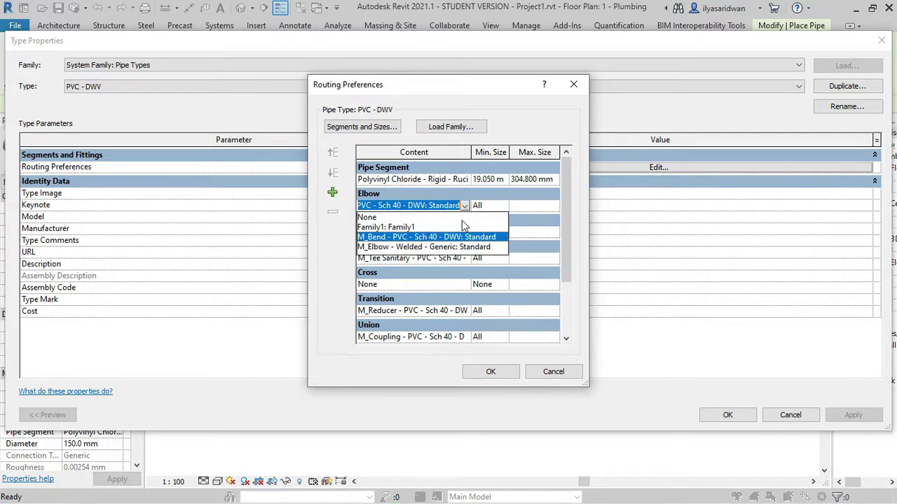
click(409, 227)
Draw a 152.4 mm PVC - DWV pipe turning upward through an elbow, shown as double-line
click(491, 372)
key(Return)
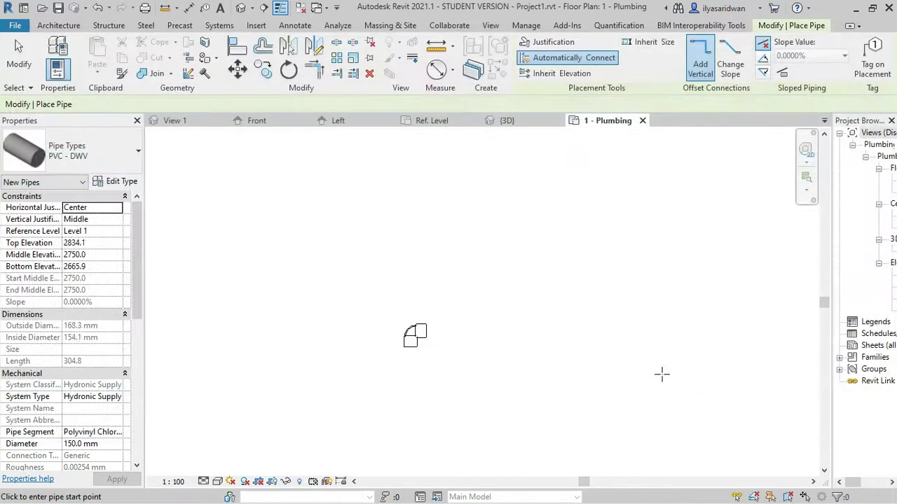
click(669, 239)
click(684, 177)
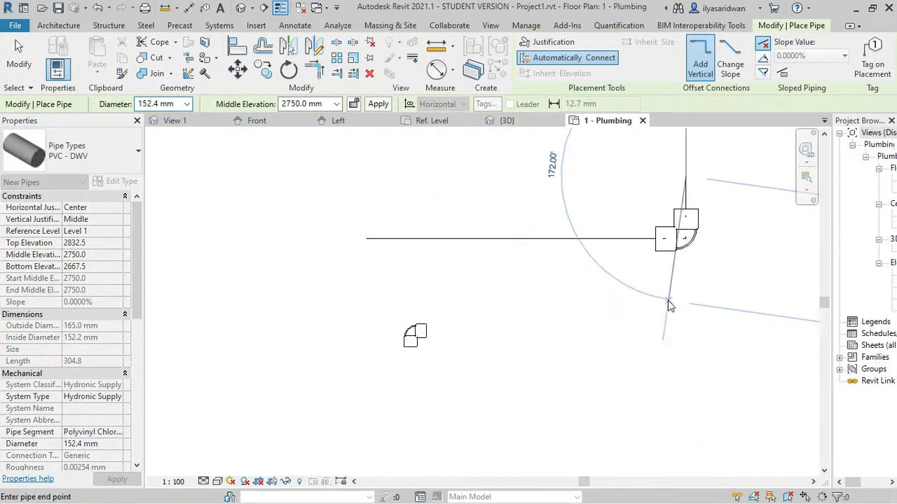
scroll(624, 296, up, 1)
scroll(646, 294, down, 2)
click(203, 481)
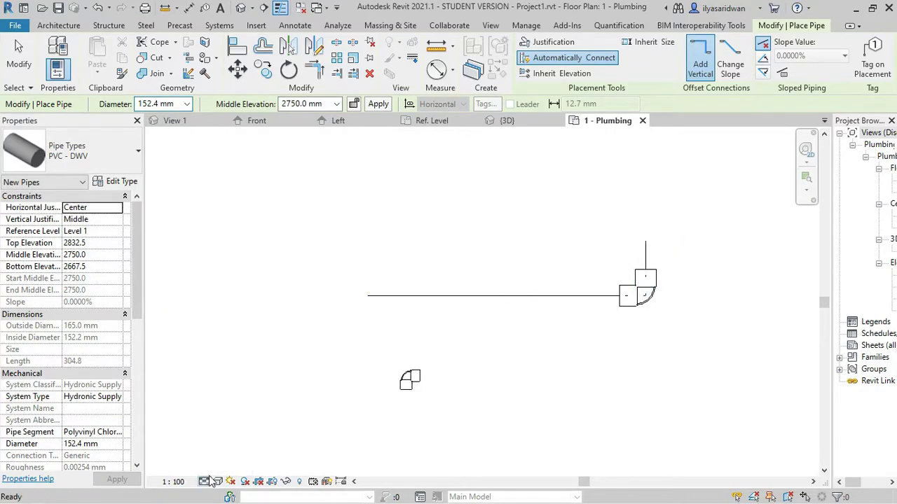
click(214, 467)
scroll(426, 332, up, 1)
Draw a 19.1 mm pipe run turning at two corners
click(187, 104)
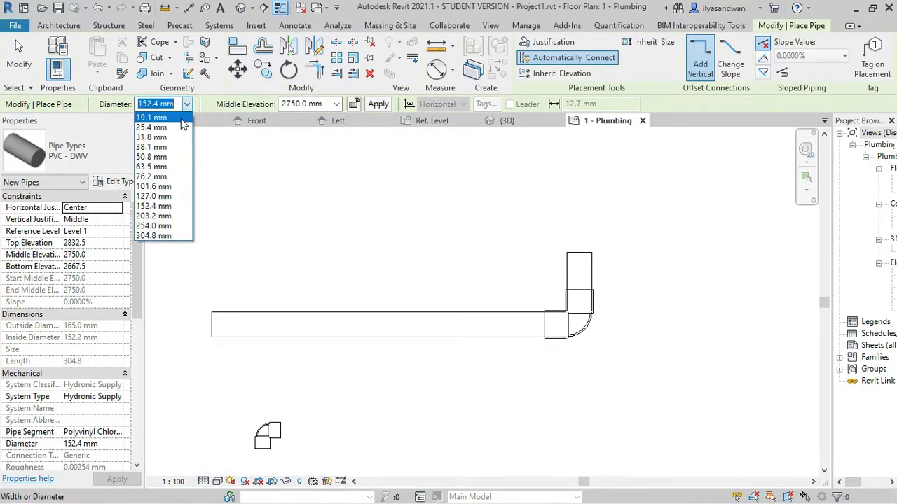
click(156, 114)
click(226, 185)
click(475, 187)
click(476, 265)
click(380, 265)
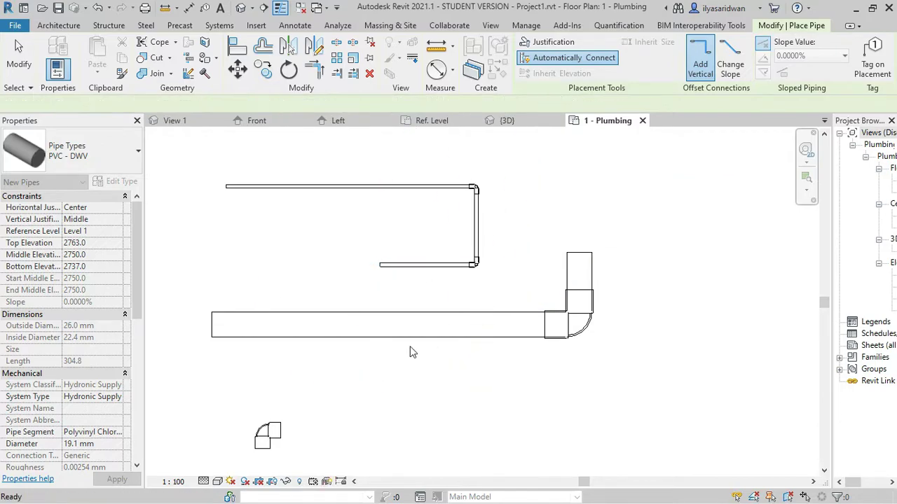
key(Escape)
key(Escape)
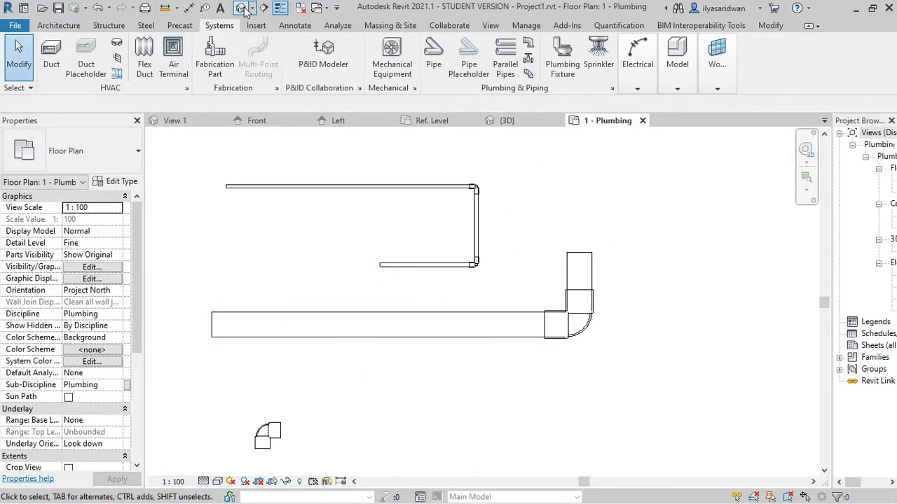
View the pipes in the default 3D view with Fine detail and Realistic style, selecting the small elbow
click(240, 8)
click(204, 481)
click(224, 471)
scroll(477, 310, up, 3)
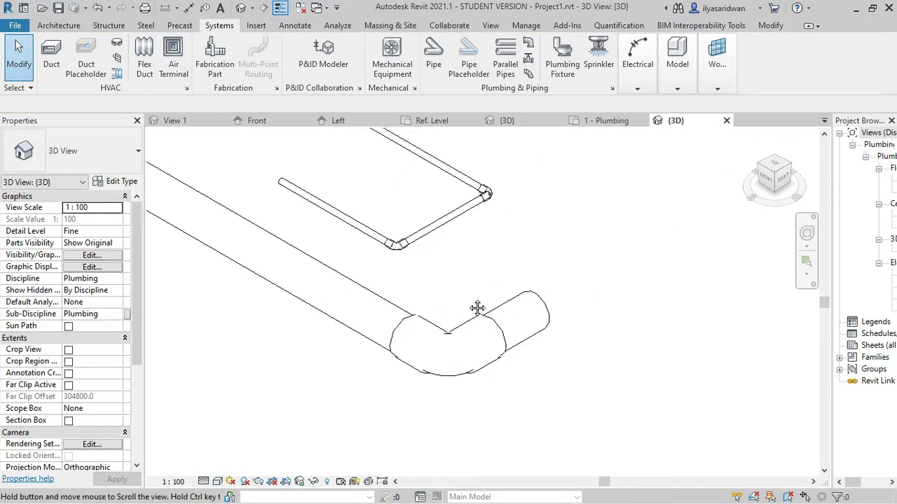
scroll(477, 310, up, 1)
click(218, 481)
click(221, 468)
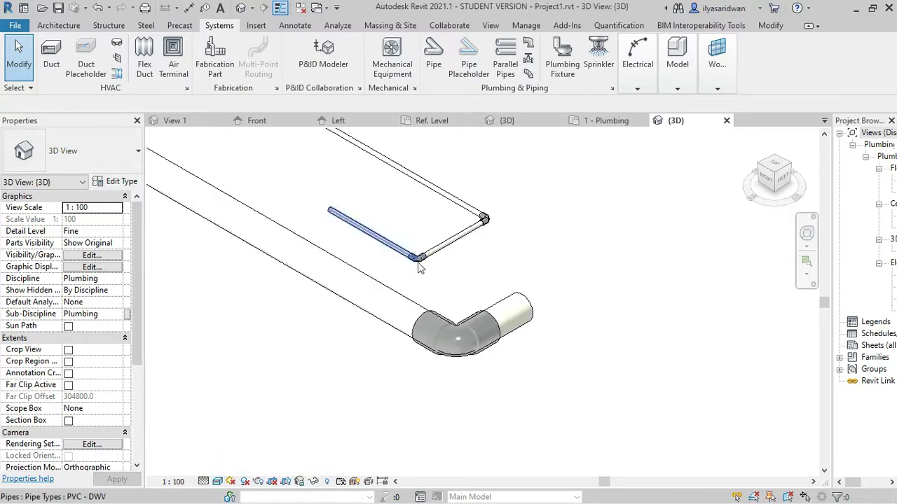
click(417, 258)
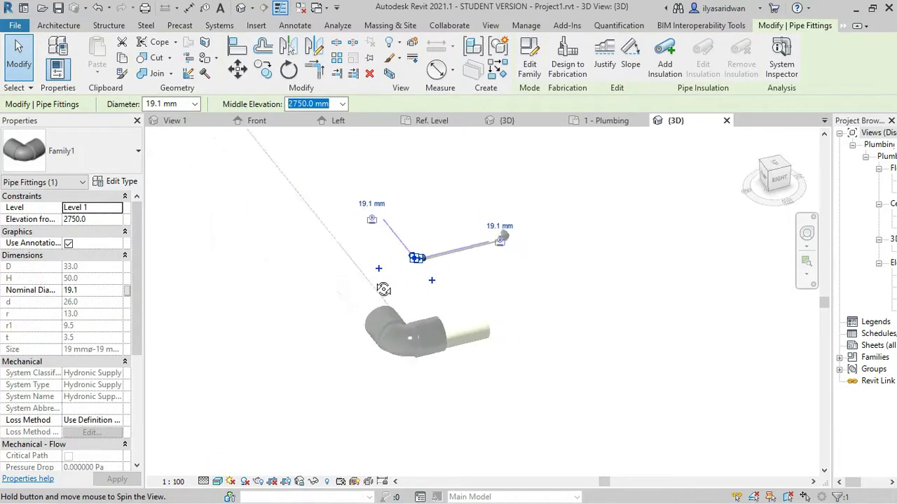